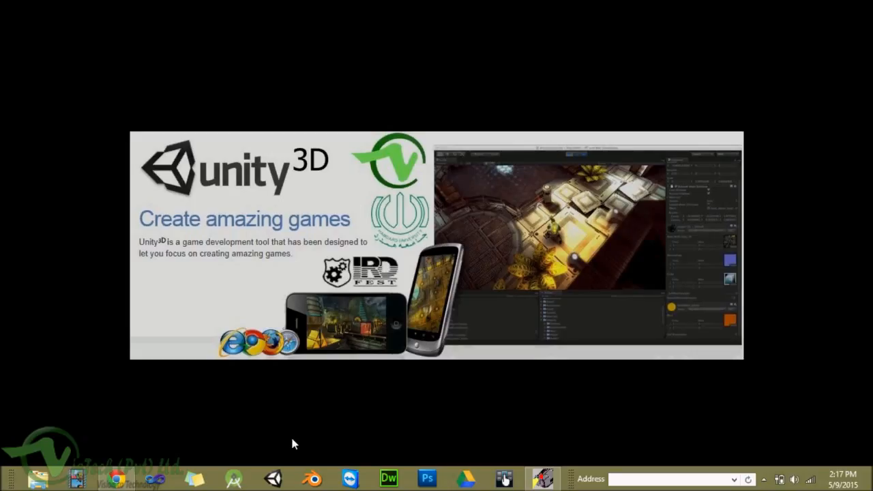
# Step: Launch the Unity editor from the taskbar and wait for the Welcome To Unity dialog
pyautogui.click(273, 481)
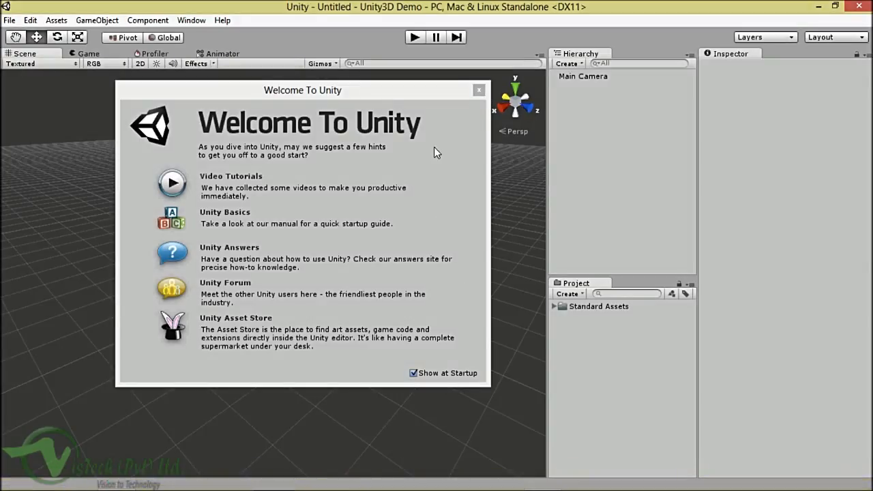
# Step: Dismiss the Welcome To Unity dialog and bring up the File menu
pyautogui.click(479, 91)
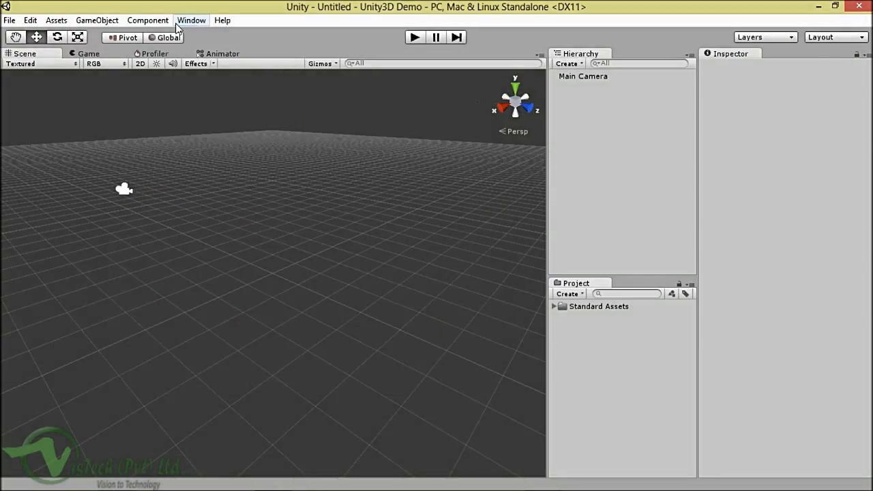
pyautogui.click(9, 24)
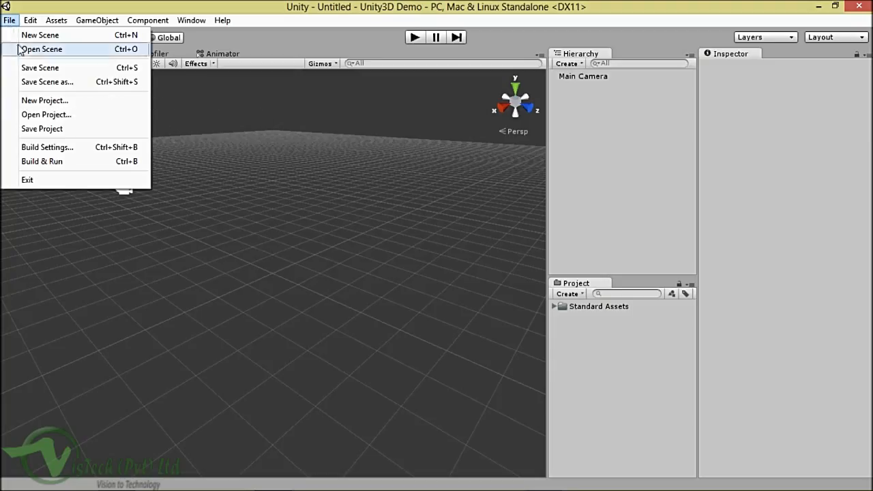
# Step: Start a new project, replacing 'New Unity Project 13' in the location with Unity3D Tutorials
pyautogui.click(24, 101)
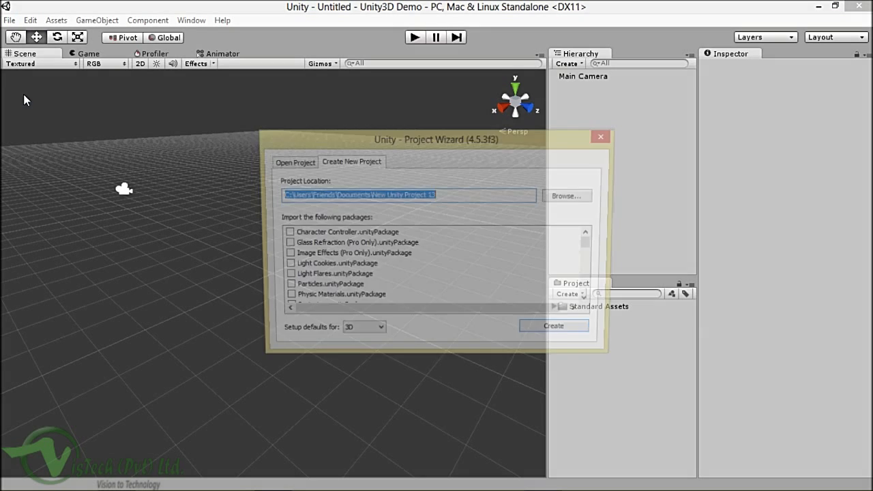
pyautogui.click(444, 195)
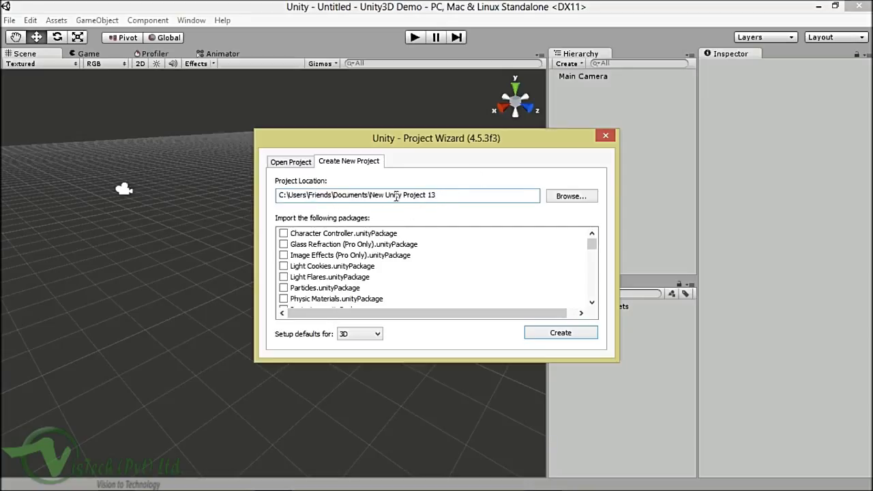
pyautogui.moveTo(370, 195); pyautogui.dragTo(461, 196)
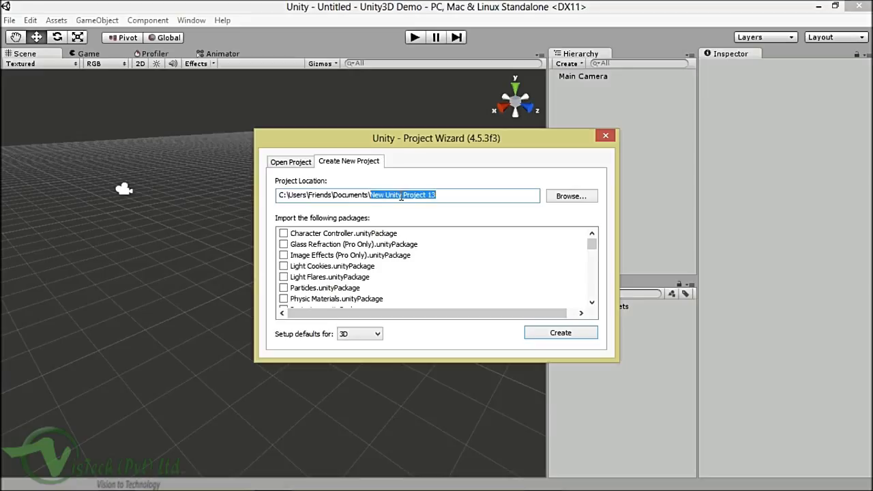
pyautogui.write('Un')
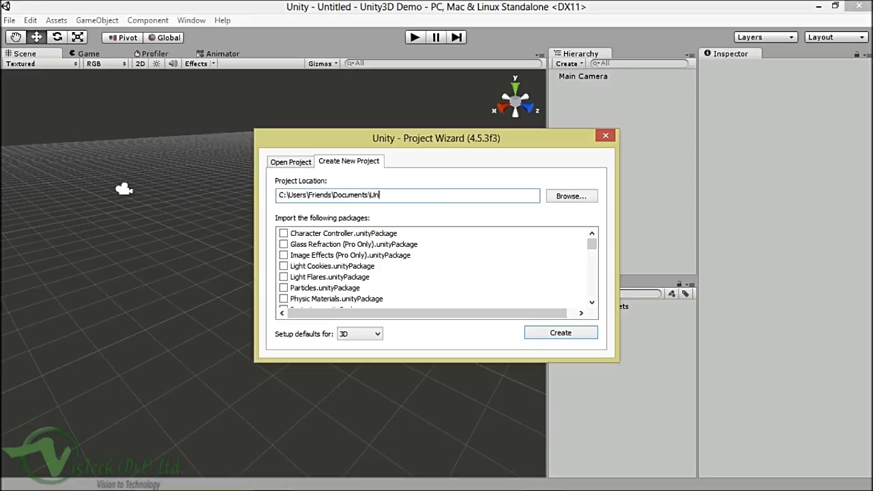
pyautogui.write('ity3D Tutorials')
pyautogui.moveTo(352, 142); pyautogui.dragTo(341, 141)
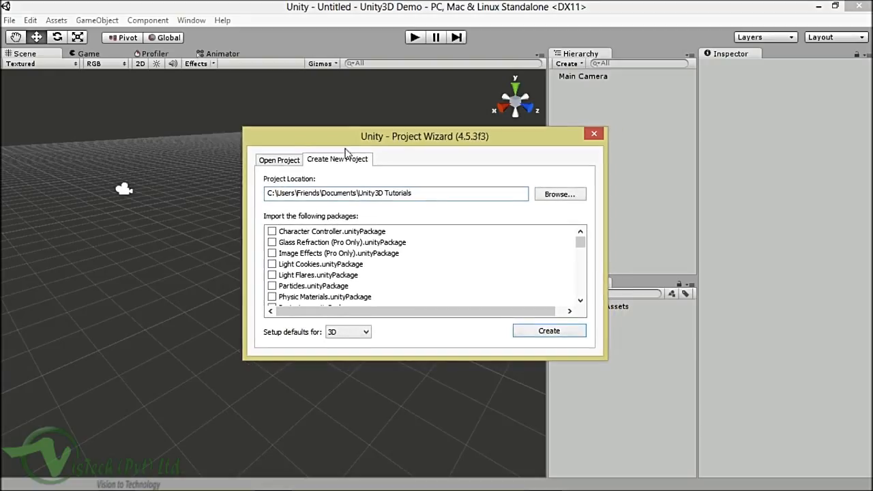
# Step: Tick Character Controller.unityPackage and Scripts.unityPackage in the Project Wizard package list
pyautogui.click(272, 232)
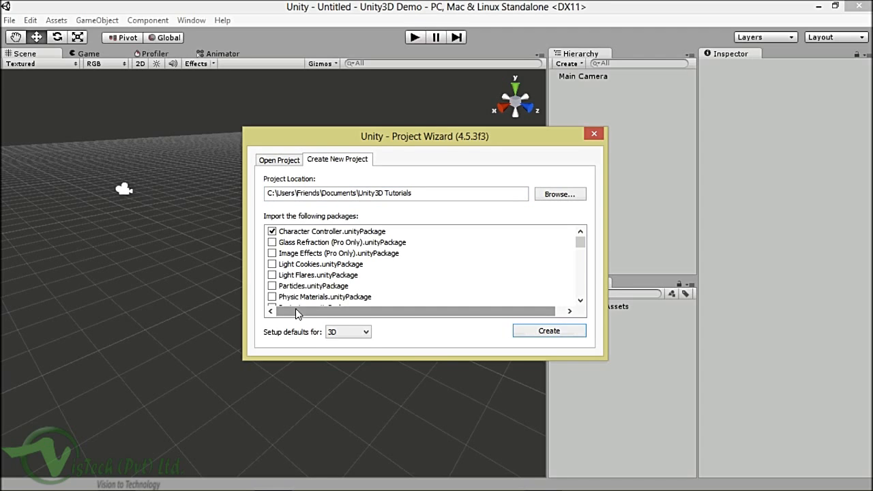
pyautogui.moveTo(580, 245)
pyautogui.mouseDown()
pyautogui.moveTo(580, 270)
pyautogui.moveTo(580, 244)
pyautogui.mouseUp()
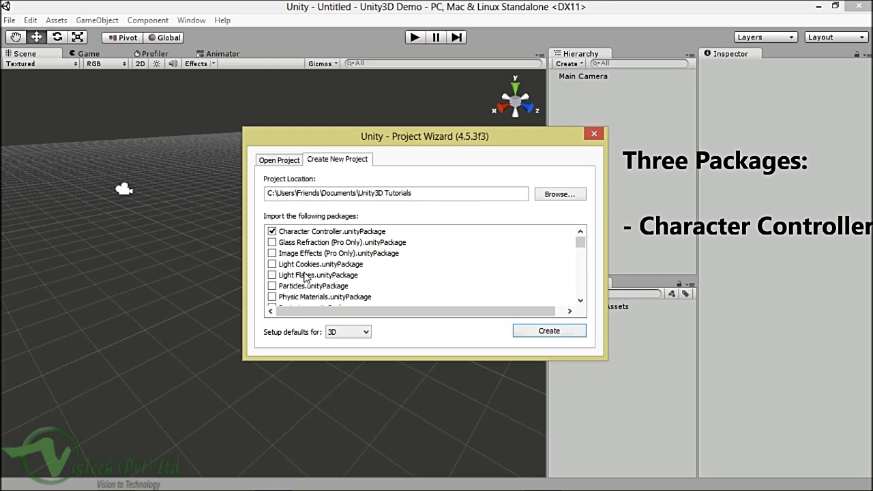
pyautogui.scroll(-1, 315, 235)
pyautogui.scroll(-2, 315, 236)
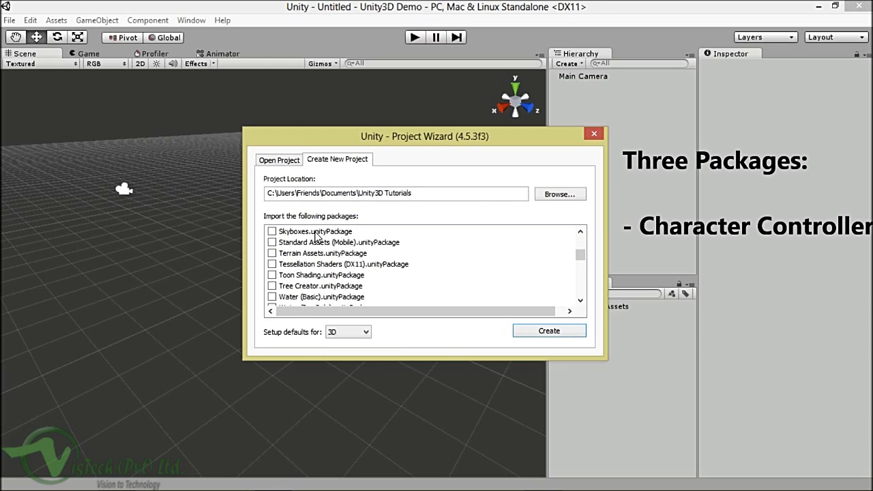
pyautogui.scroll(2, 305, 254)
pyautogui.scroll(-1, 305, 254)
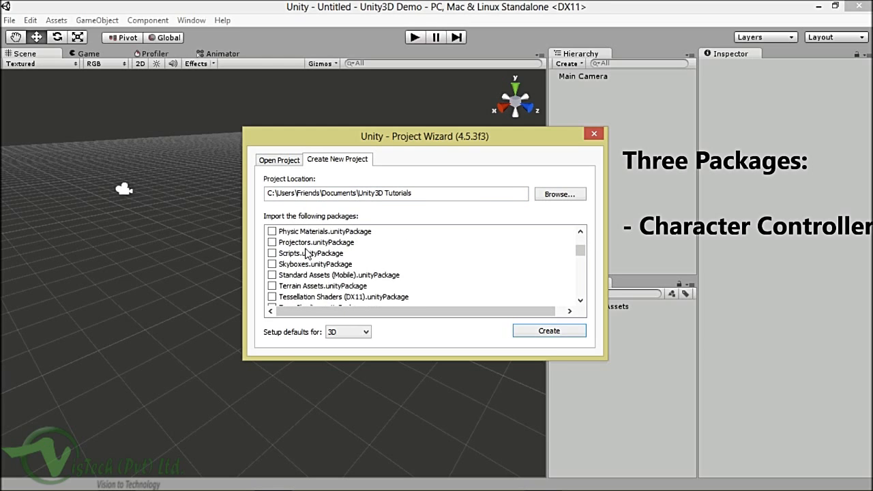
pyautogui.click(272, 253)
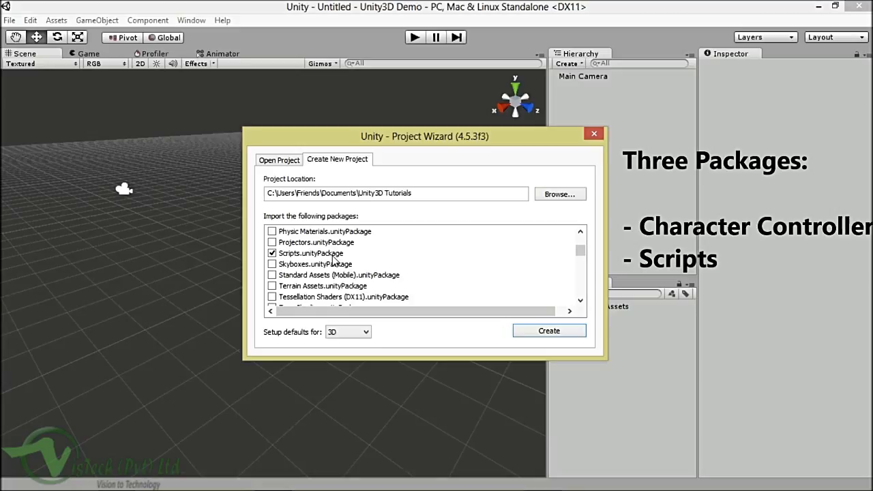
pyautogui.scroll(-1, 334, 258)
pyautogui.scroll(1, 333, 259)
pyautogui.scroll(-2, 323, 260)
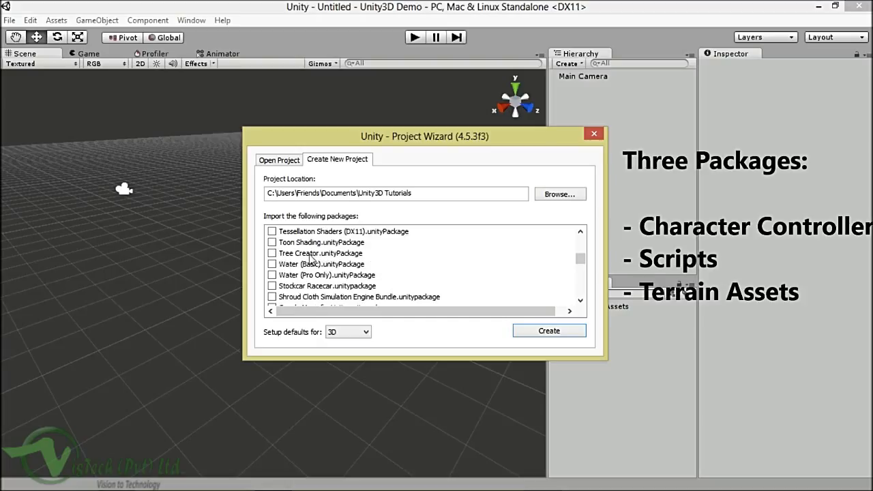
pyautogui.scroll(2, 300, 268)
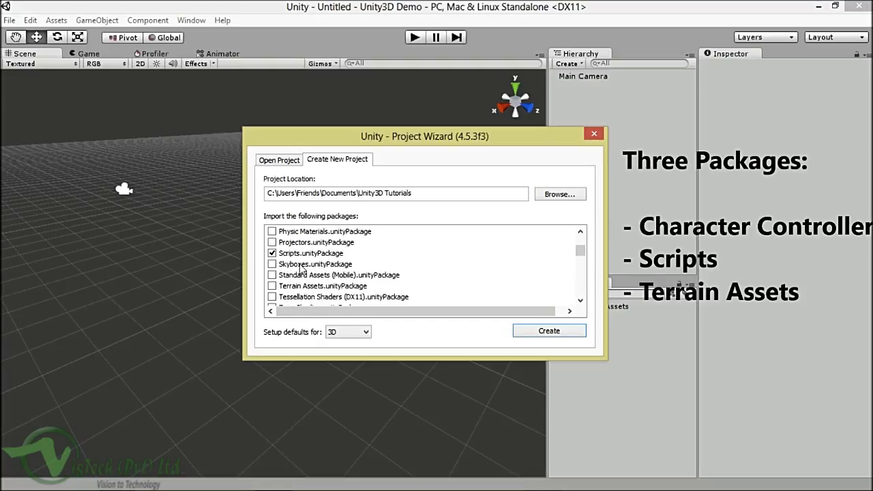
# Step: Tick Terrain Assets.unityPackage and scroll the list to confirm all three packages are checked
pyautogui.click(272, 286)
pyautogui.click(580, 231)
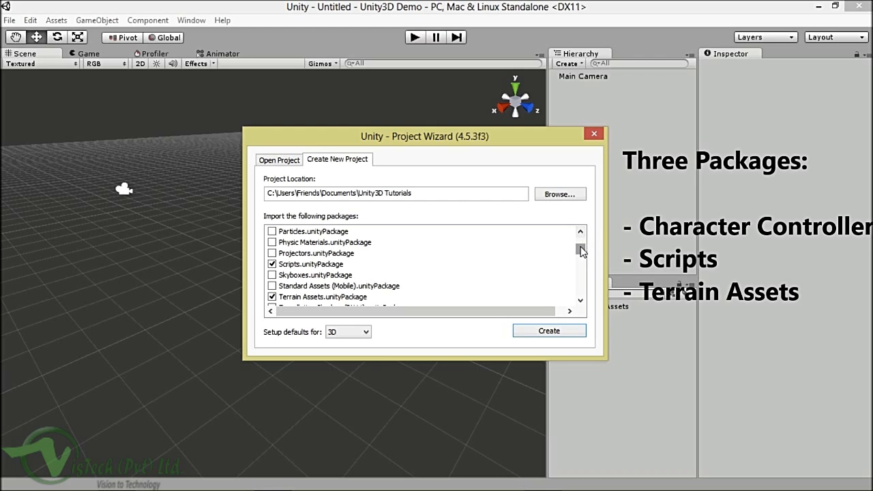
pyautogui.moveTo(580, 252); pyautogui.dragTo(580, 254)
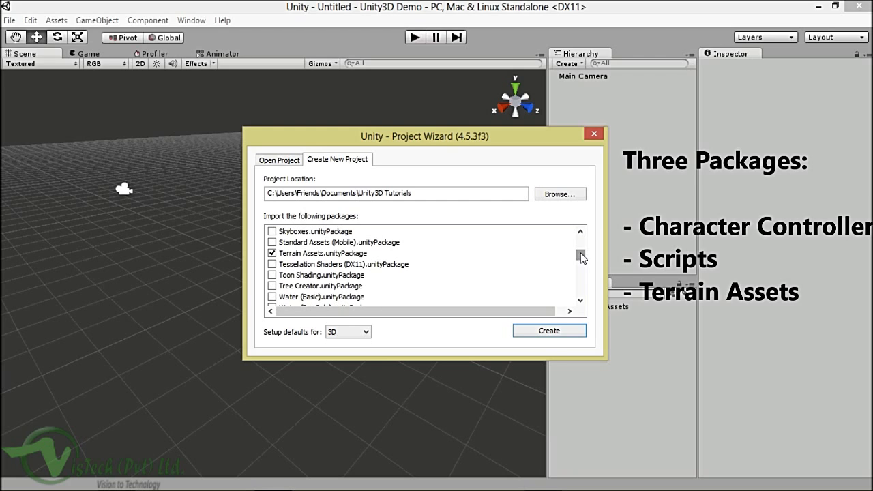
# Step: Keep 3D in 'Setup defaults for' and create the Unity3D Tutorials project
pyautogui.click(359, 332)
pyautogui.click(359, 332)
pyautogui.click(361, 335)
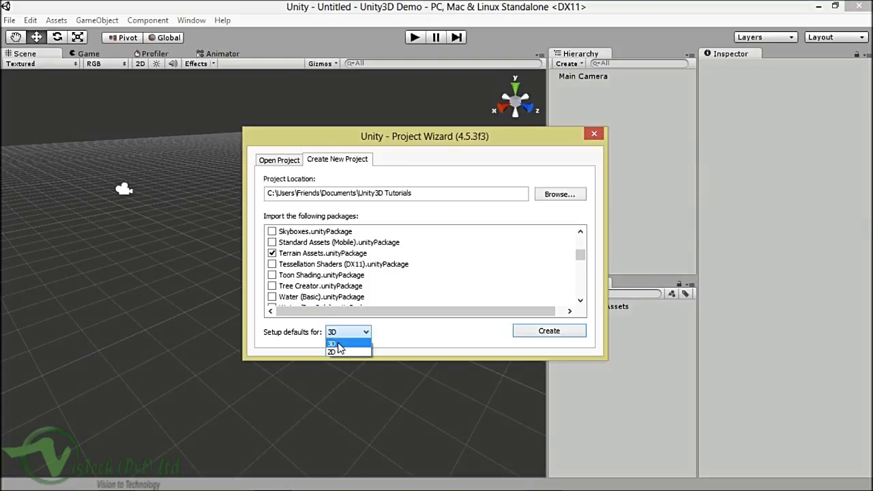
pyautogui.click(338, 343)
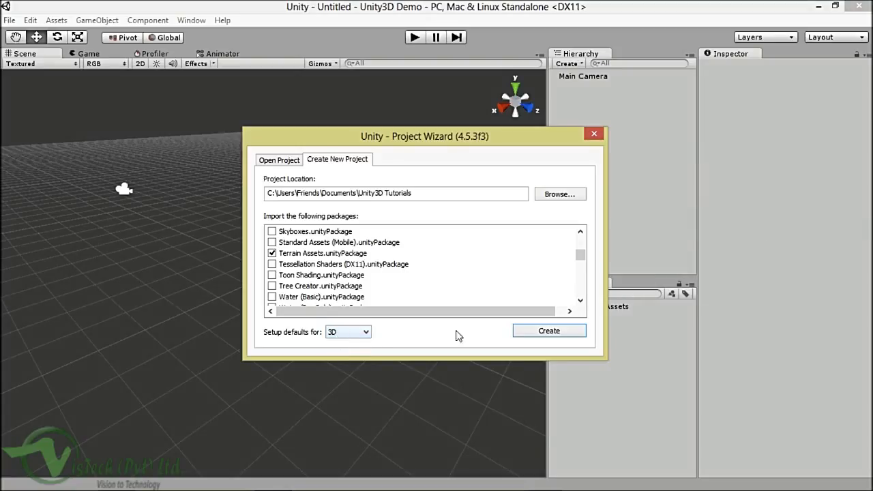
pyautogui.click(520, 332)
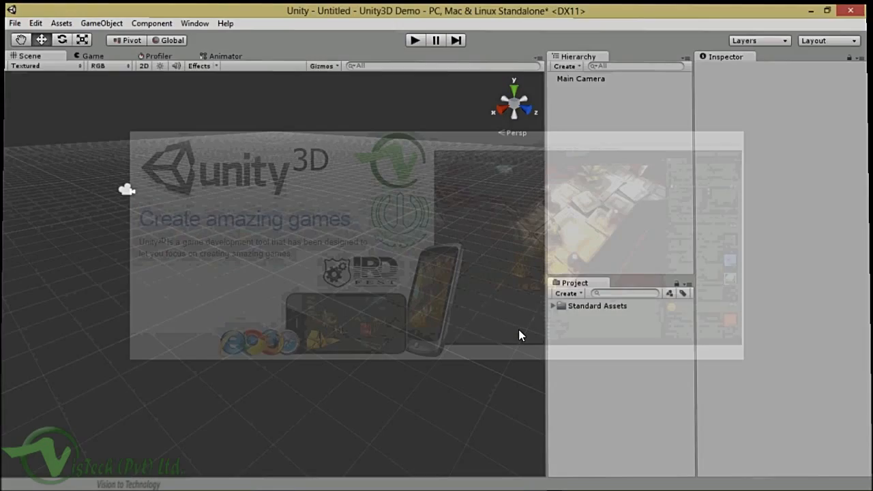
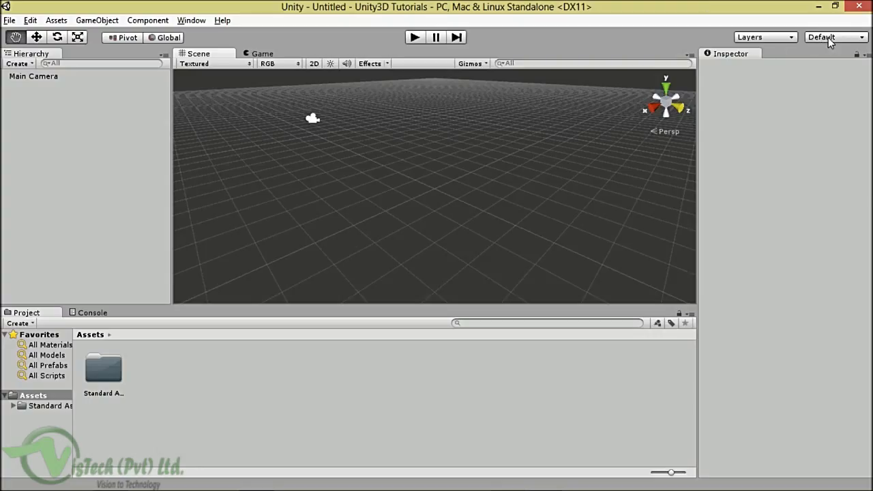
# Step: Switch the editor to the Tall layout and widen the Scene and Game panes
pyautogui.click(828, 38)
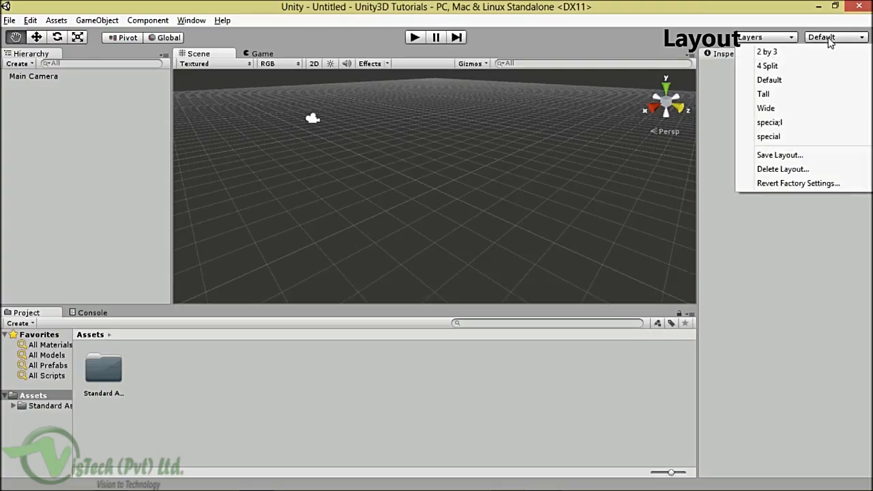
pyautogui.click(762, 95)
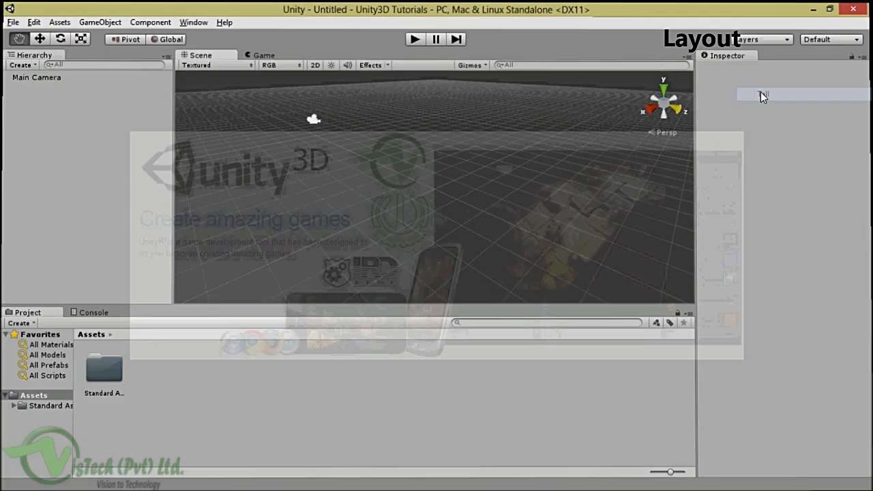
pyautogui.moveTo(432, 152); pyautogui.dragTo(600, 160)
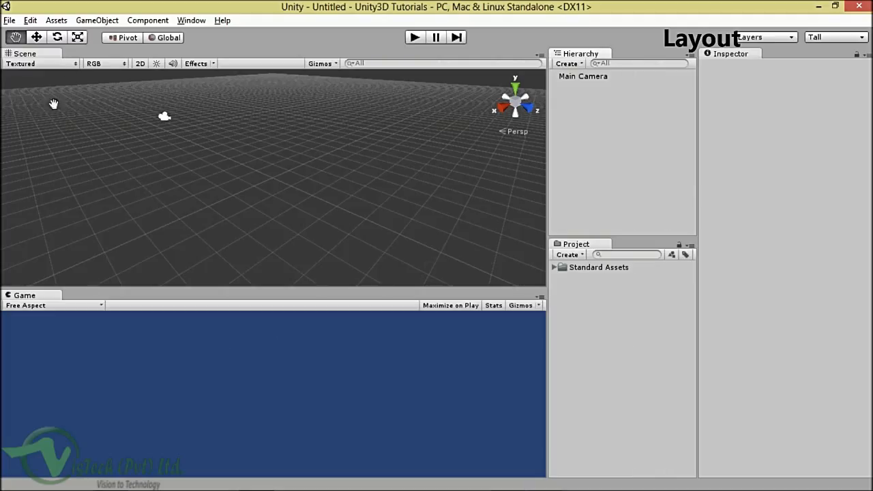
pyautogui.click(25, 54)
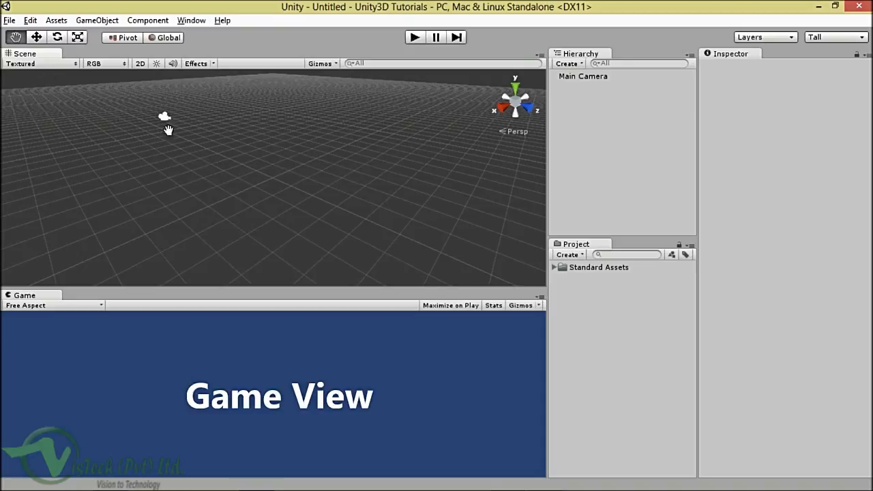
# Step: Adjust the Scene/Game splitter so the Game view ends slightly taller than before
pyautogui.moveTo(66, 288); pyautogui.dragTo(68, 261)
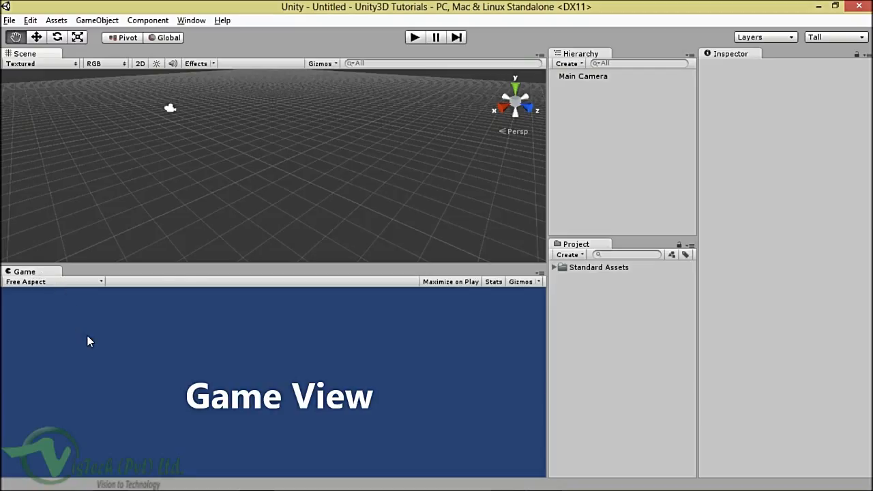
pyautogui.moveTo(179, 266); pyautogui.dragTo(178, 285)
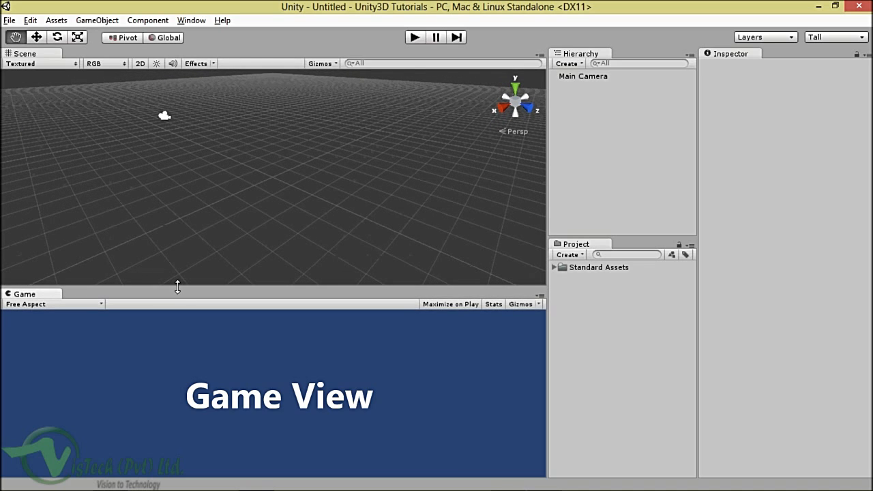
pyautogui.moveTo(233, 160); pyautogui.dragTo(233, 140, button='right')
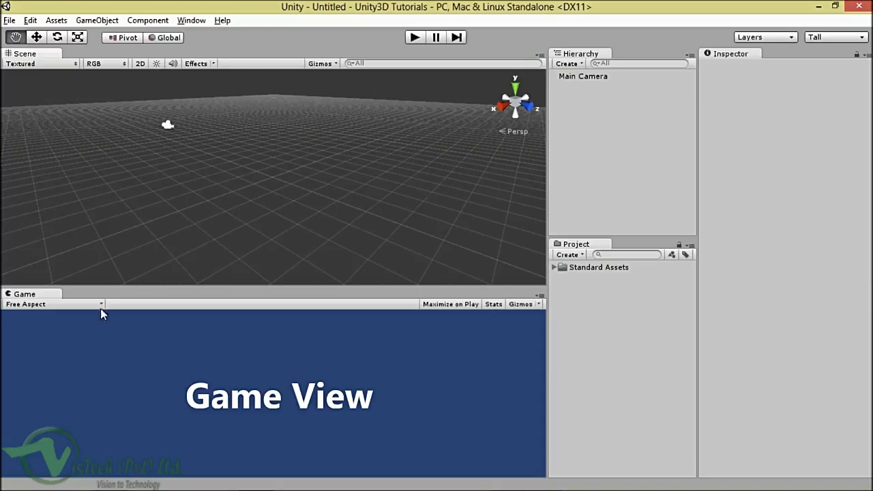
pyautogui.moveTo(93, 286); pyautogui.dragTo(93, 275)
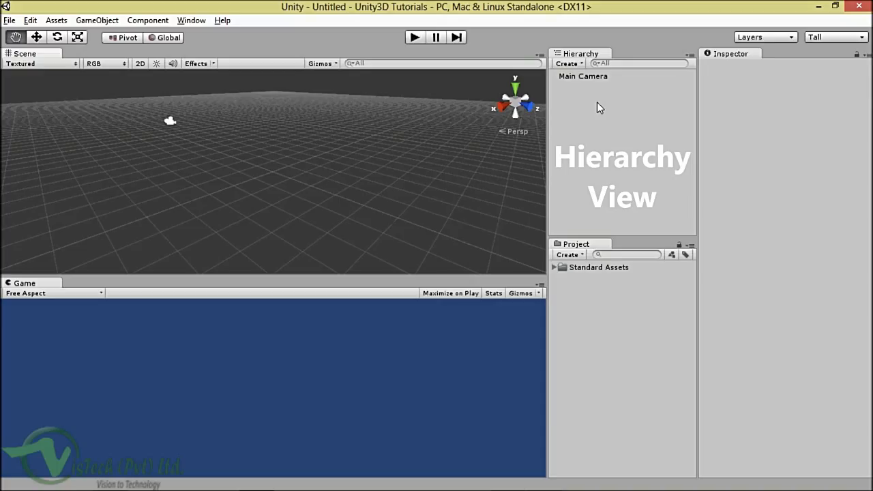
# Step: Select Main Camera to inspect its Transform (0, 1, -10), Camera, GUILayer, Flare Layer and Audio Listener
pyautogui.click(580, 76)
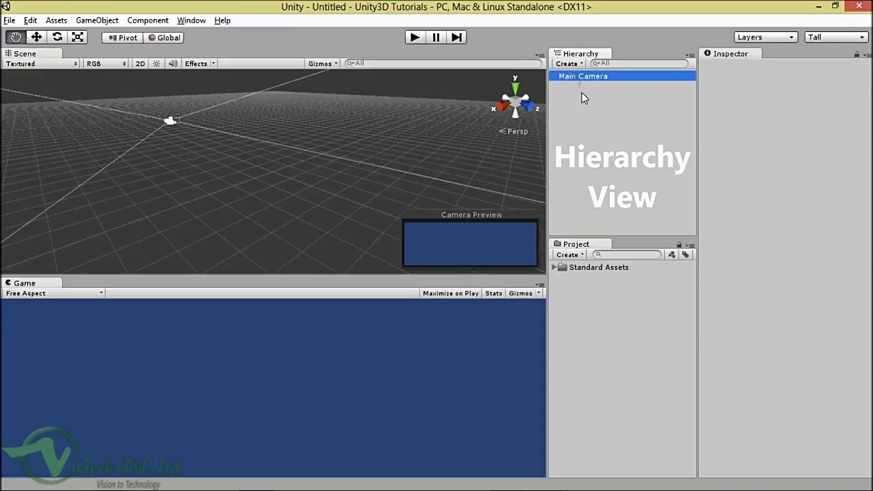
pyautogui.click(579, 79)
pyautogui.click(585, 90)
pyautogui.click(580, 79)
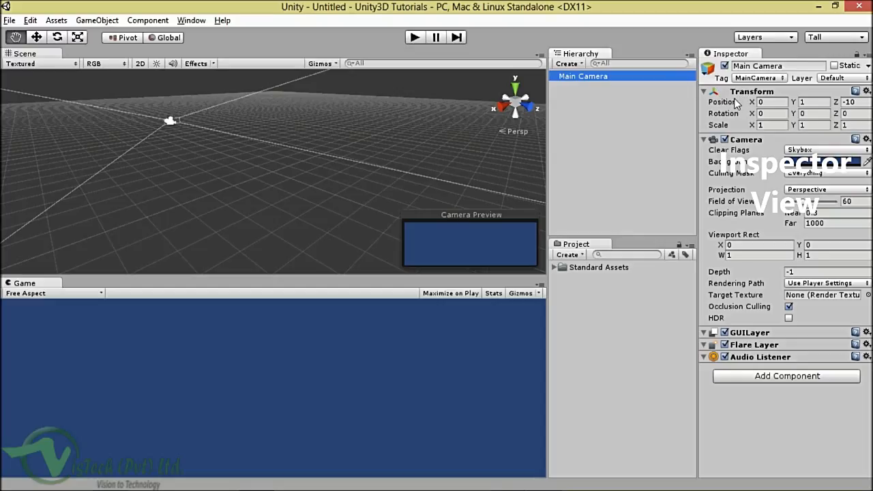
pyautogui.moveTo(736, 102)
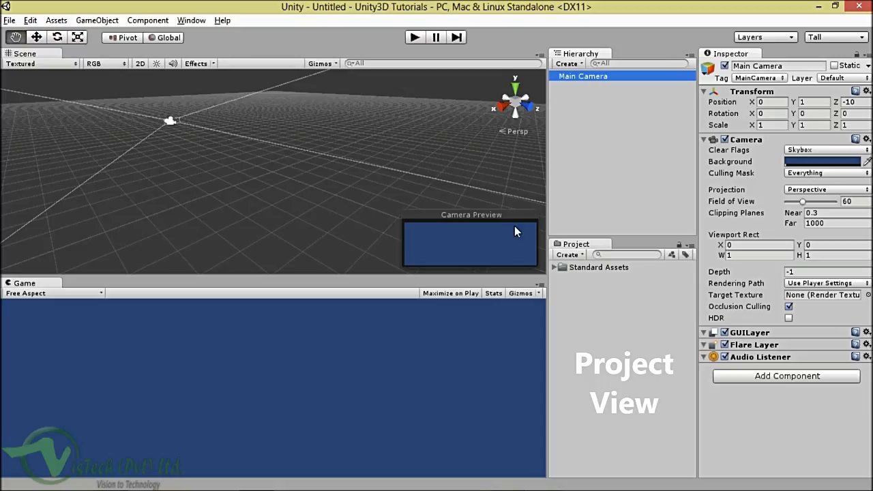
# Step: Expand Standard Assets and browse its Character Controllers and Terrain Assets subfolders
pyautogui.click(569, 254)
pyautogui.click(600, 162)
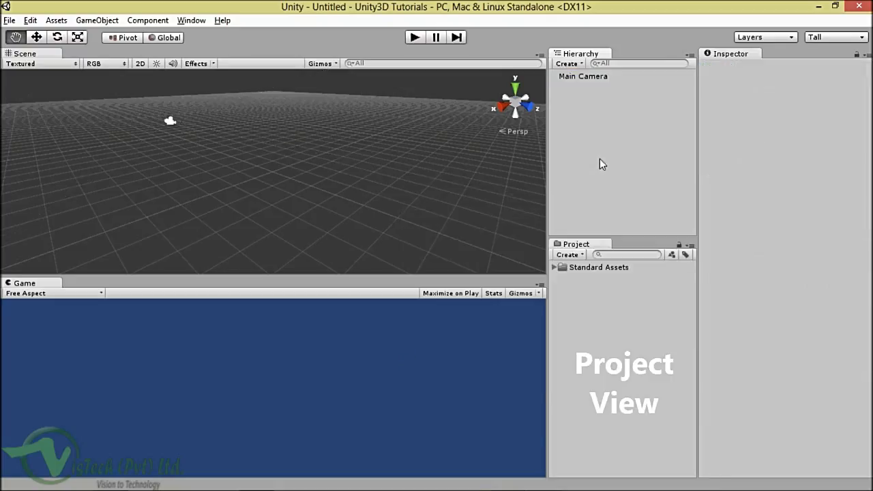
pyautogui.click(557, 268)
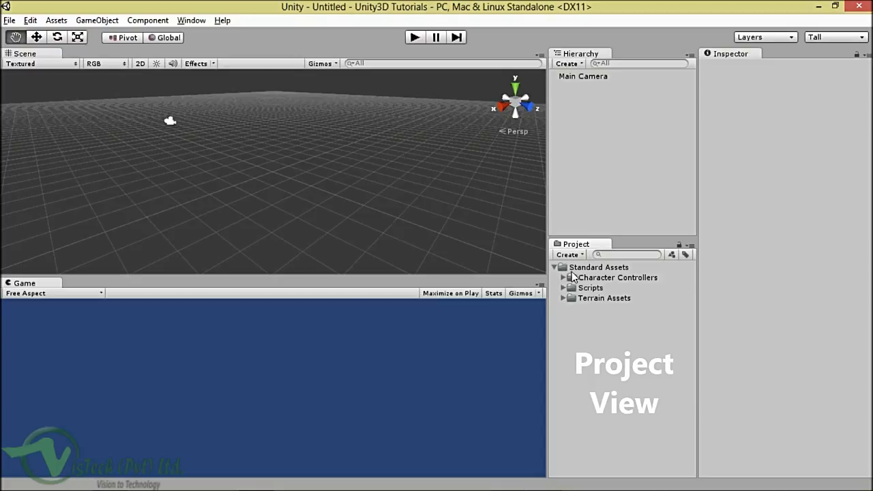
pyautogui.click(603, 278)
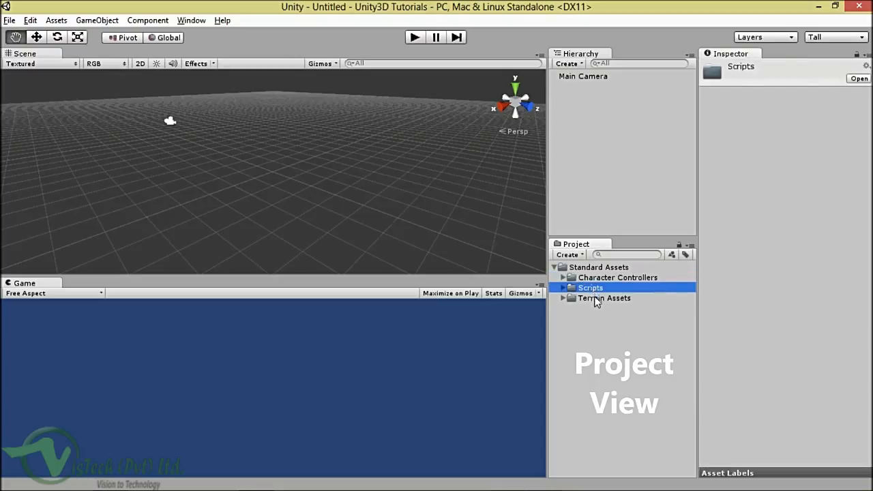
pyautogui.click(595, 299)
pyautogui.click(581, 311)
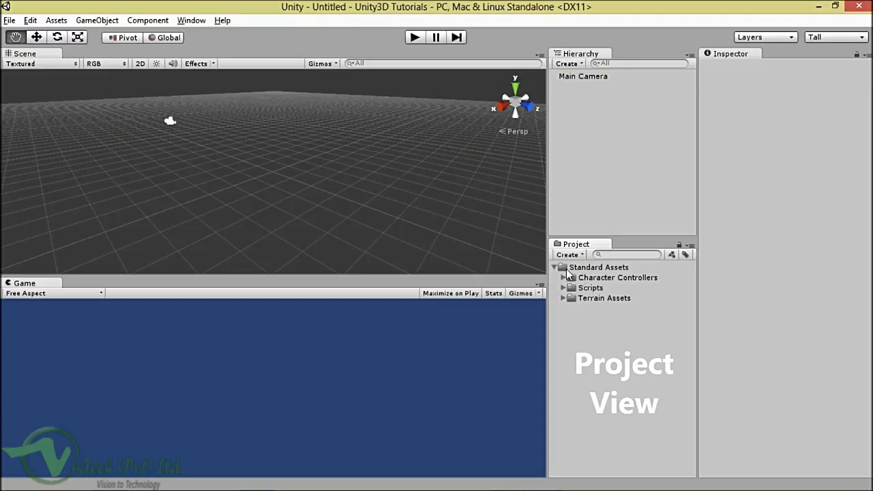
pyautogui.click(579, 267)
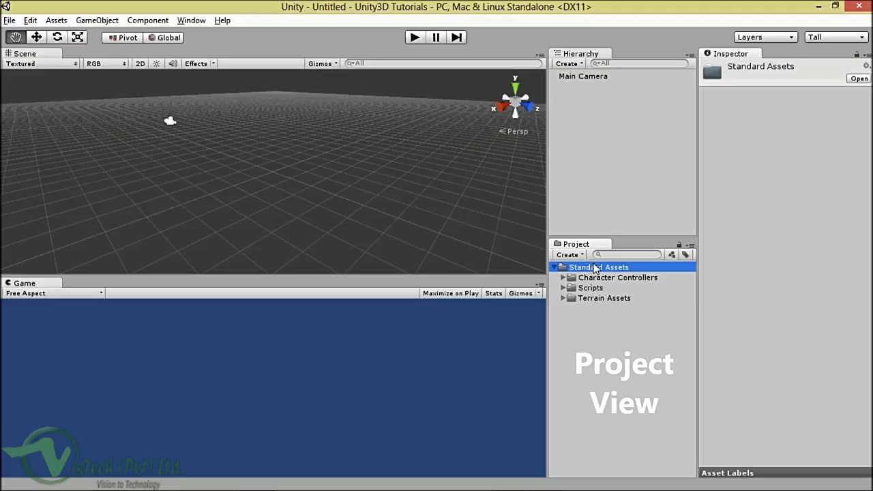
# Step: Search the project for '3rd', then clear the search to restore the folder tree
pyautogui.click(607, 256)
pyautogui.click(619, 255)
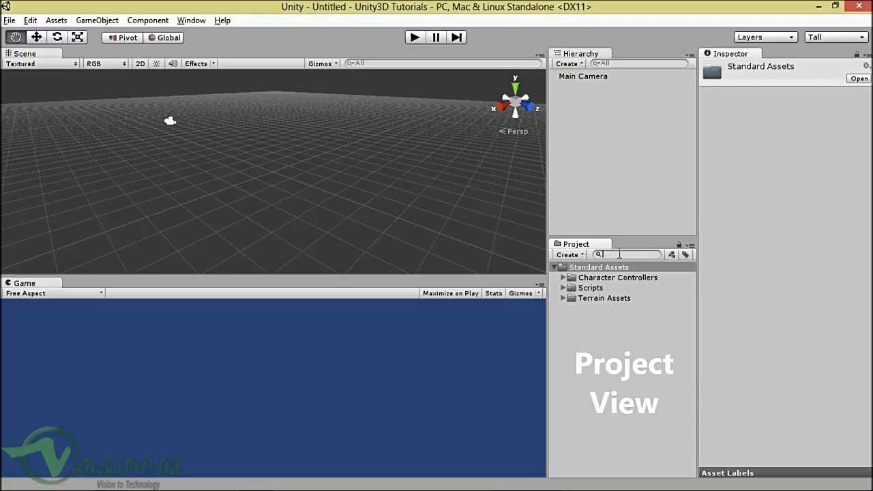
pyautogui.write('3d')
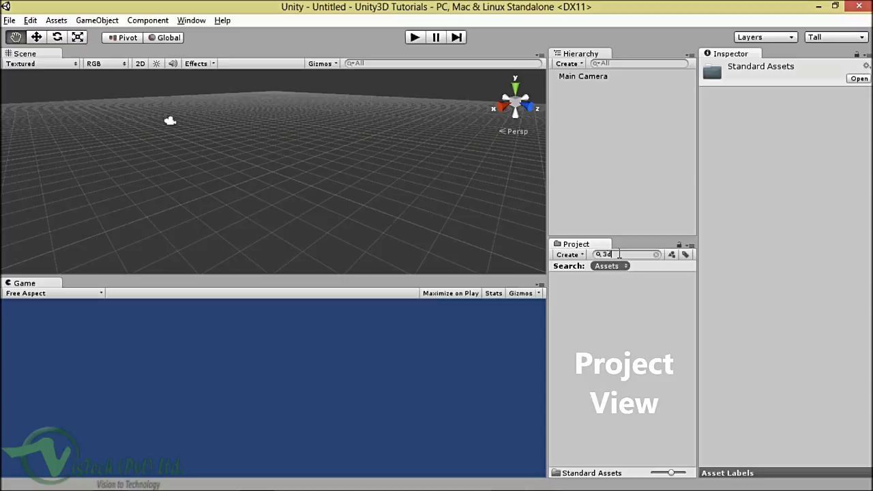
pyautogui.press('BackSpace')
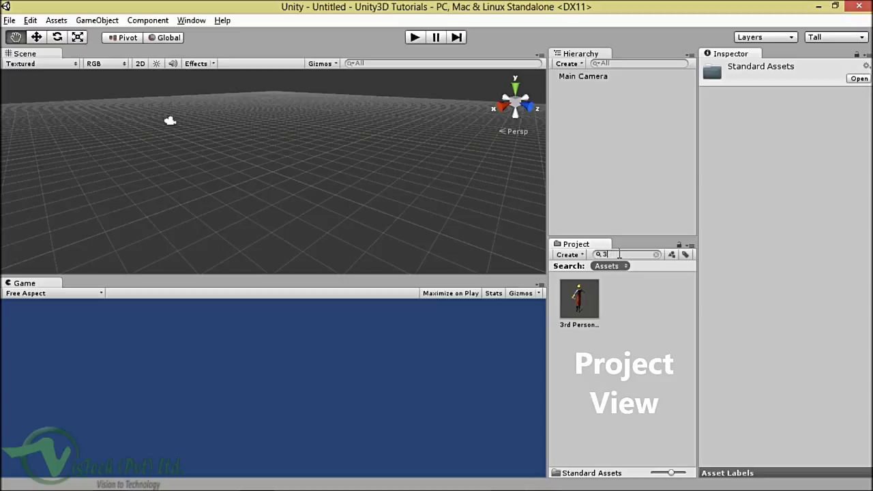
pyautogui.write('rd')
pyautogui.doubleClick(628, 253)
pyautogui.press('BackSpace')
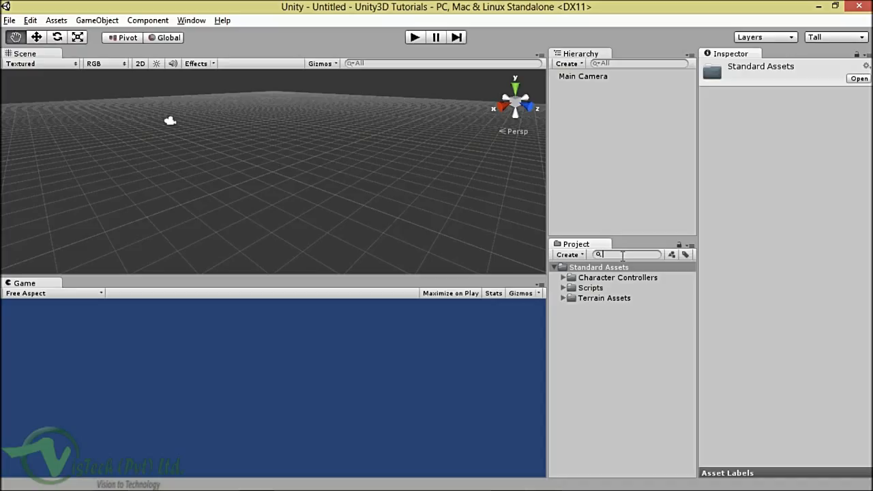
# Step: Give the Scene view more height, orbit across the grid, and try the E and Q shortcuts
pyautogui.moveTo(522, 276); pyautogui.dragTo(522, 290)
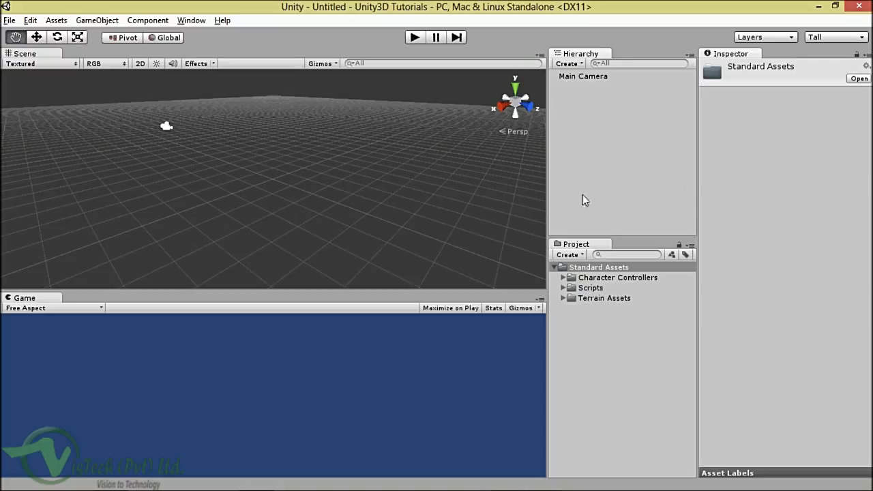
pyautogui.keyDown('alt'); pyautogui.moveTo(154, 169); pyautogui.dragTo(160, 170); pyautogui.keyUp('alt')
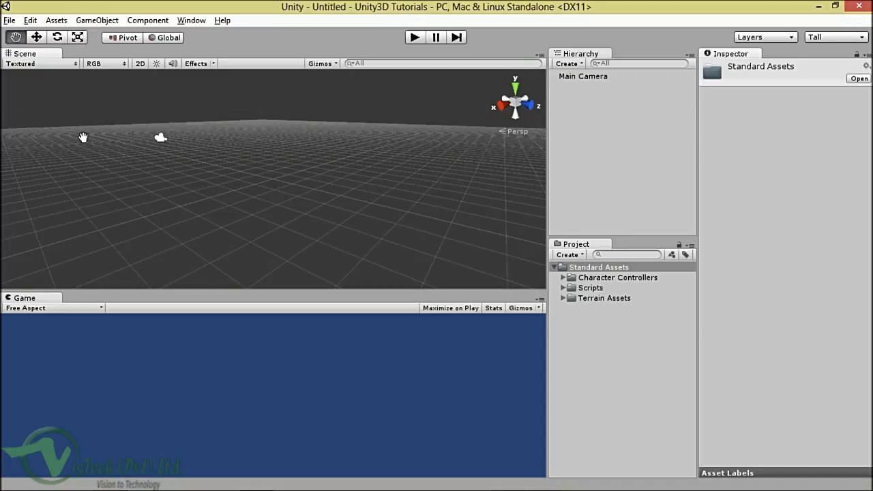
pyautogui.hotkey('alt', 'Tab')
pyautogui.hotkey('alt', 'Tab')
pyautogui.press('e')
pyautogui.press('q')
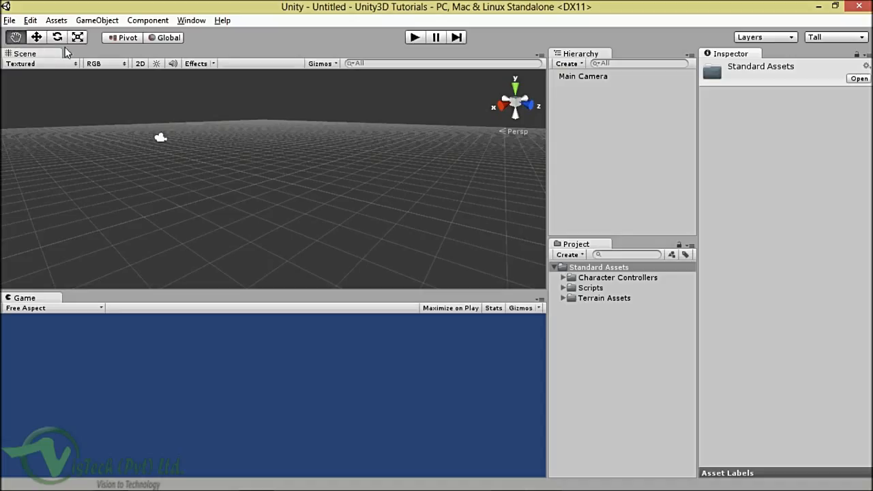
pyautogui.click(96, 21)
pyautogui.click(90, 21)
# Step: Add a Cube at position 0, 0, 0 via GameObject > Create Other > Cube
pyautogui.click(101, 22)
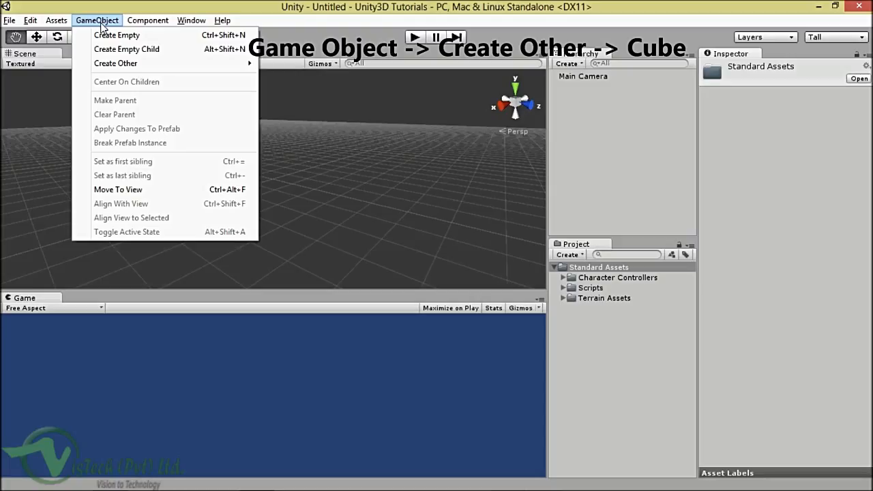
pyautogui.click(104, 22)
pyautogui.click(105, 24)
pyautogui.moveTo(130, 64)
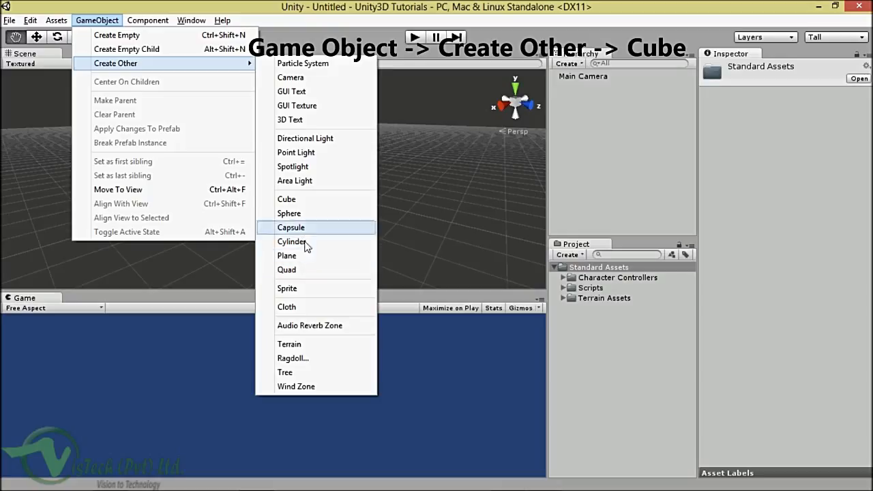
pyautogui.click(300, 201)
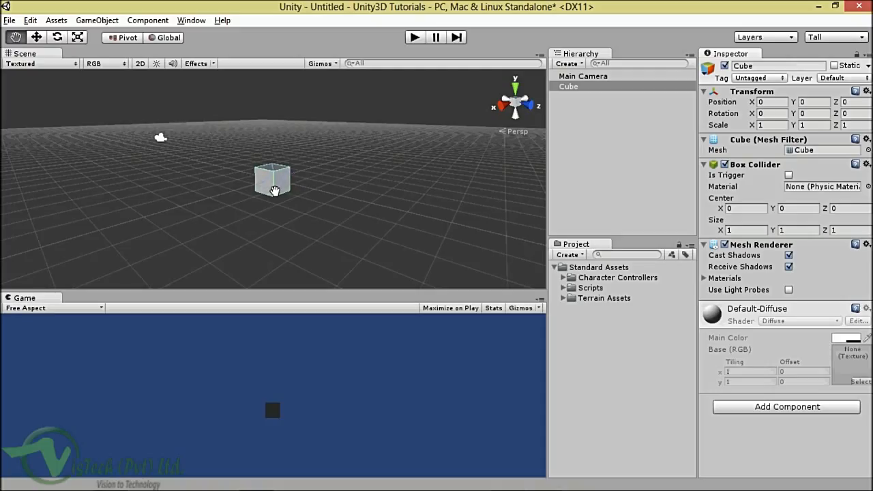
# Step: Select the Cube, then pan and orbit the Scene view to see it from another angle
pyautogui.keyDown('alt'); pyautogui.moveTo(273, 191); pyautogui.dragTo(290, 189); pyautogui.keyUp('alt')
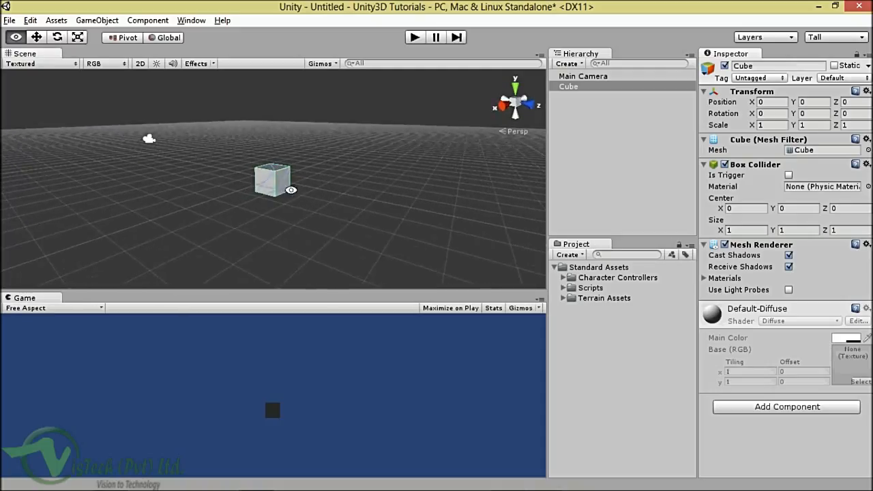
pyautogui.click(574, 86)
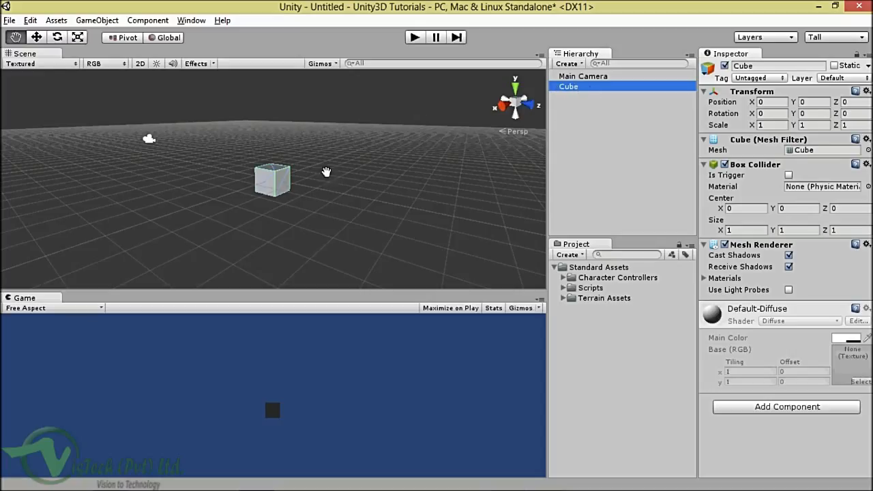
pyautogui.click(17, 42)
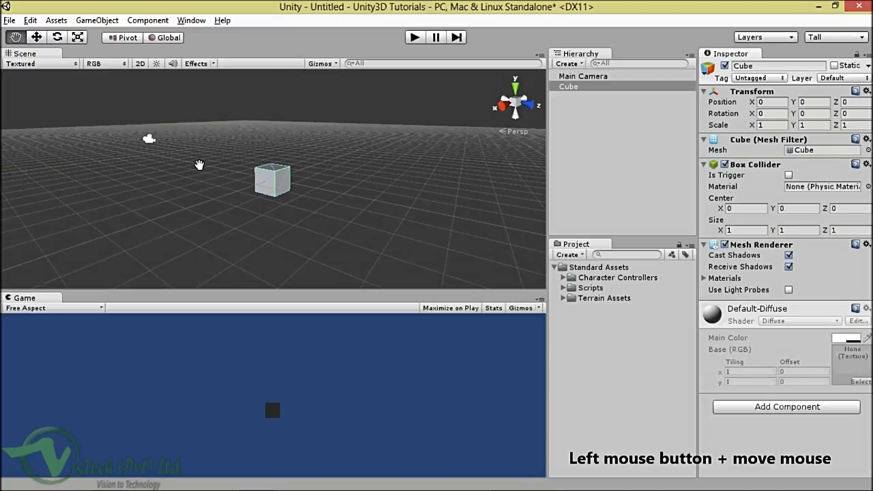
pyautogui.moveTo(199, 165); pyautogui.dragTo(239, 192)
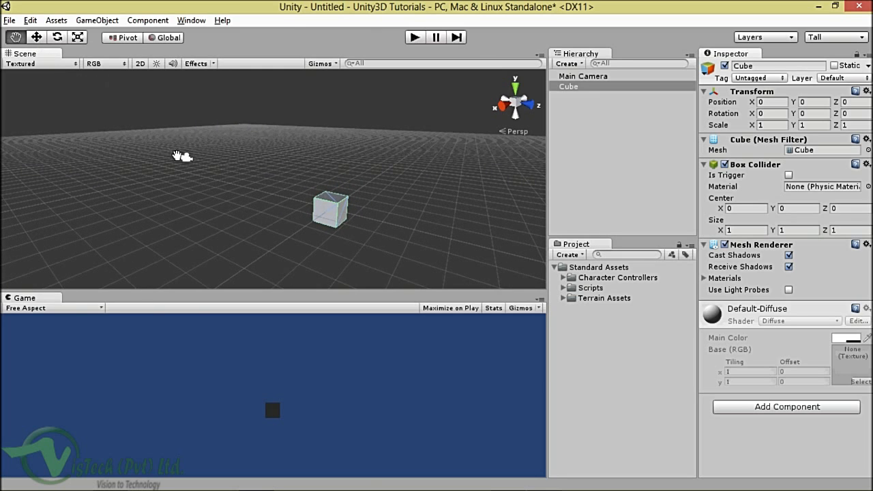
pyautogui.keyDown('alt'); pyautogui.moveTo(414, 237); pyautogui.dragTo(332, 201); pyautogui.keyUp('alt')
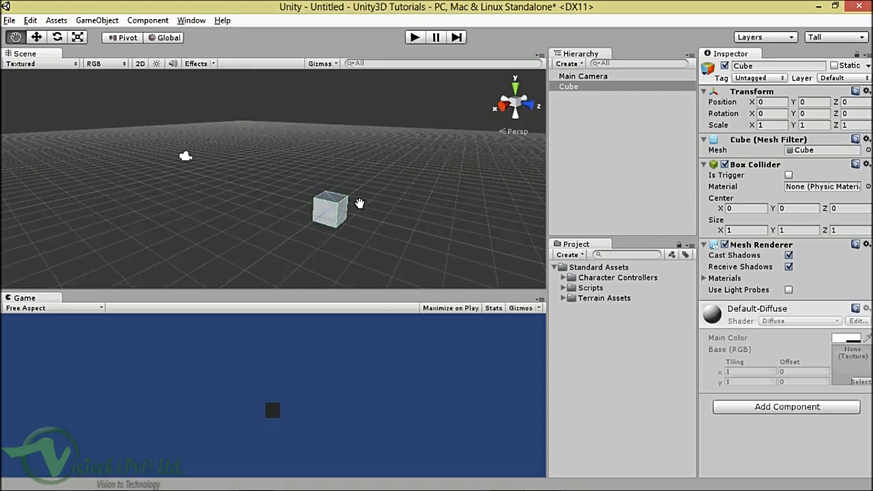
pyautogui.keyDown('alt'); pyautogui.moveTo(360, 203); pyautogui.dragTo(314, 195); pyautogui.keyUp('alt')
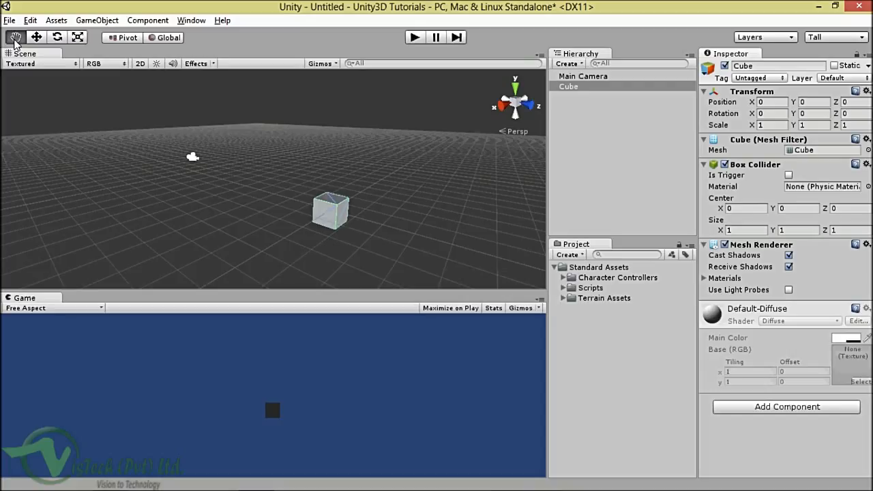
# Step: Alt-orbit and zoom the Scene view to look at the cube from a lower angle
pyautogui.click(15, 40)
pyautogui.press('alt')
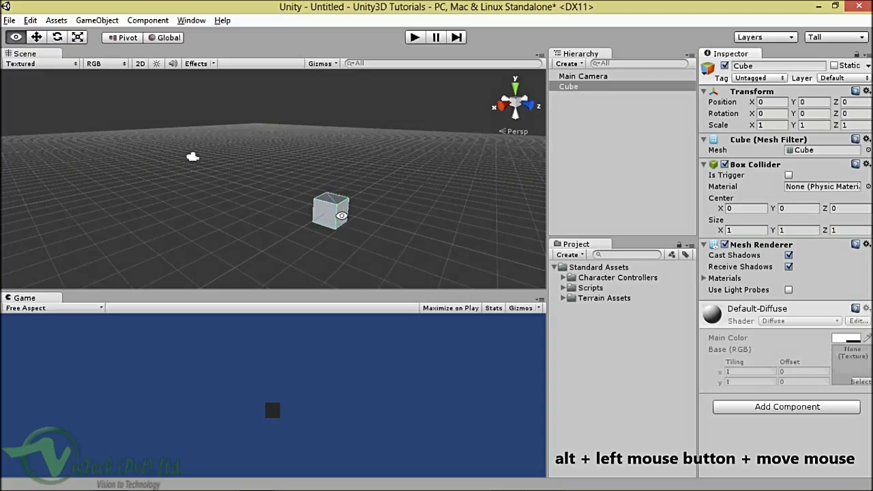
pyautogui.keyDown('alt'); pyautogui.moveTo(341, 215); pyautogui.dragTo(380, 200); pyautogui.keyUp('alt')
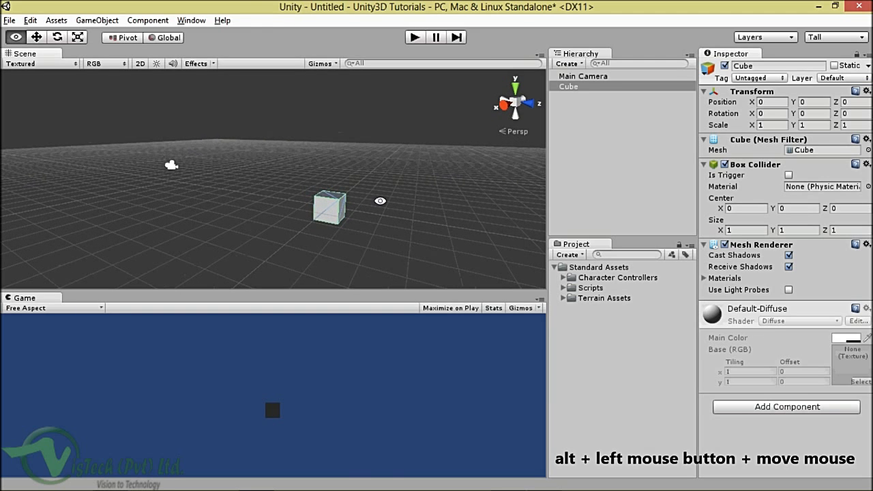
pyautogui.keyDown('alt'); pyautogui.moveTo(380, 201); pyautogui.dragTo(72, 155); pyautogui.keyUp('alt')
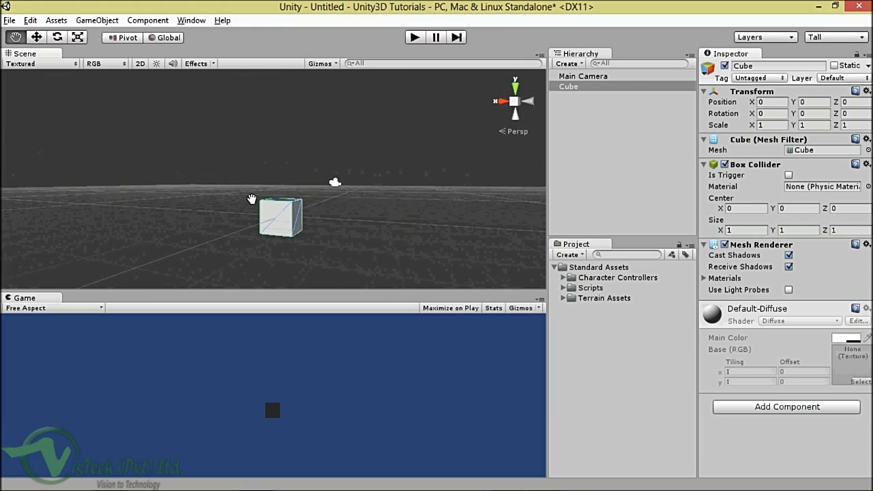
pyautogui.keyDown('alt'); pyautogui.moveTo(252, 197); pyautogui.dragTo(278, 229); pyautogui.keyUp('alt')
pyautogui.scroll(2, 293, 215)
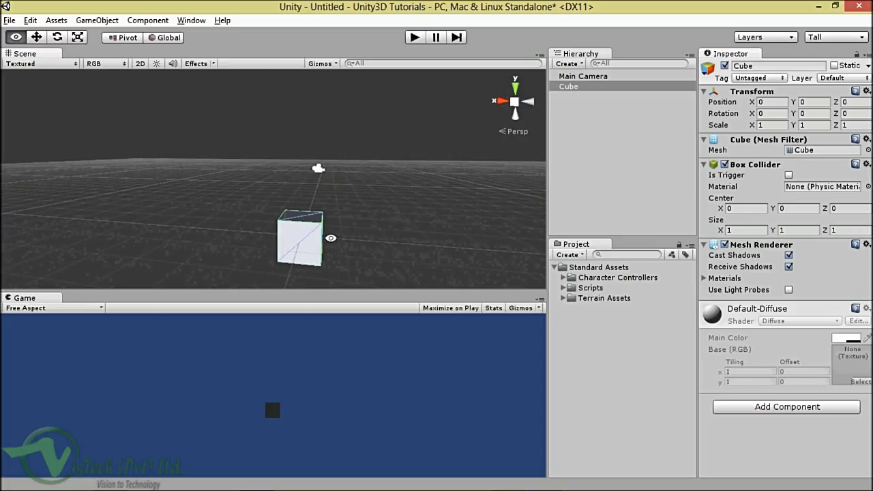
pyautogui.keyDown('alt'); pyautogui.moveTo(329, 238); pyautogui.dragTo(405, 185); pyautogui.keyUp('alt')
# Step: With the Move tool, drag the cube along X and Y to about 0.128, 1.032, -1.088
pyautogui.click(37, 39)
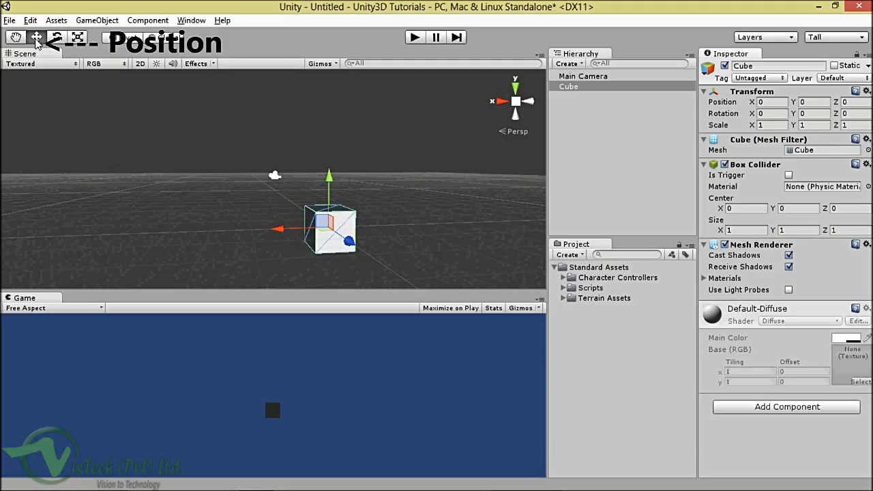
pyautogui.keyDown('alt'); pyautogui.moveTo(367, 214); pyautogui.dragTo(293, 228); pyautogui.keyUp('alt')
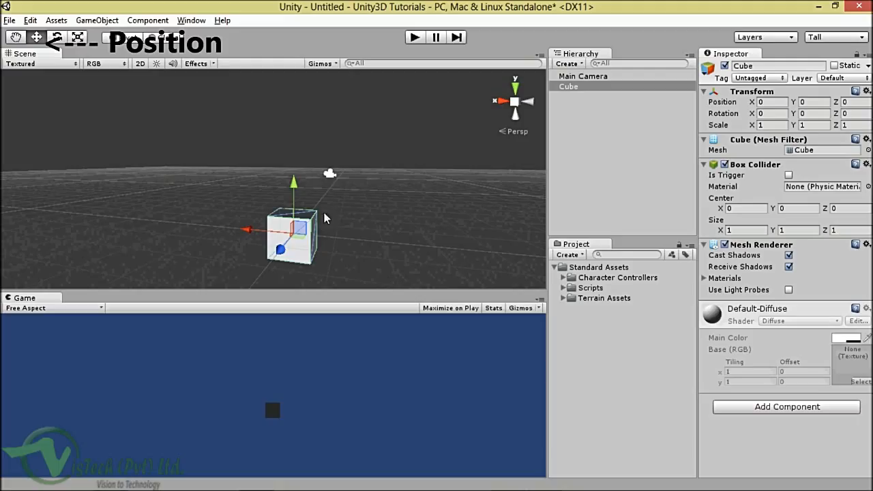
pyautogui.keyDown('alt'); pyautogui.moveTo(327, 212); pyautogui.dragTo(372, 210); pyautogui.keyUp('alt')
pyautogui.keyDown('alt'); pyautogui.moveTo(313, 229); pyautogui.dragTo(253, 243); pyautogui.keyUp('alt')
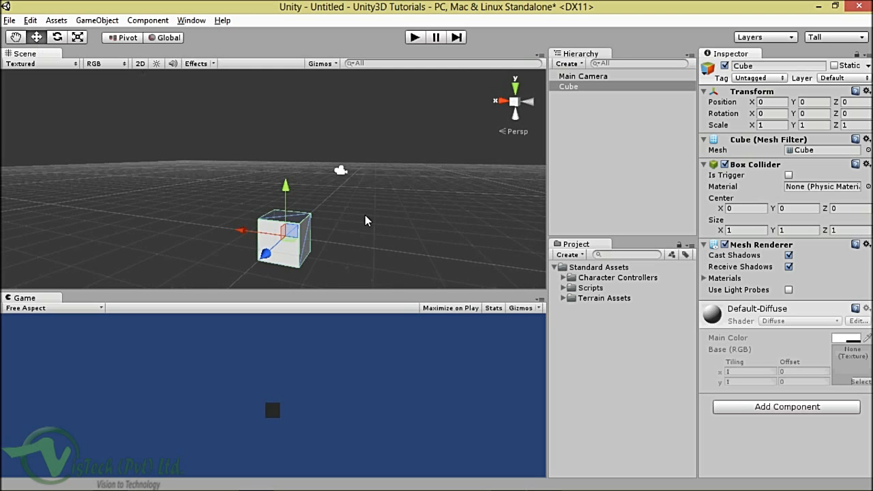
pyautogui.moveTo(285, 244)
pyautogui.keyDown('alt'); pyautogui.mouseDown()
pyautogui.moveTo(481, 263)
pyautogui.moveTo(273, 244)
pyautogui.mouseUp(); pyautogui.keyUp('alt')
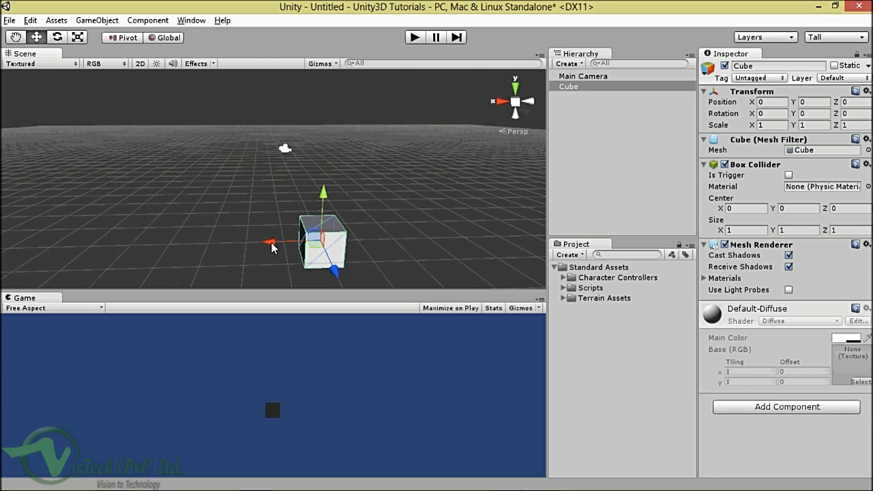
pyautogui.scroll(-1, 270, 243)
pyautogui.moveTo(268, 239); pyautogui.dragTo(358, 240)
pyautogui.keyDown('alt'); pyautogui.moveTo(335, 178); pyautogui.dragTo(265, 145); pyautogui.keyUp('alt')
pyautogui.moveTo(310, 170); pyautogui.dragTo(301, 139)
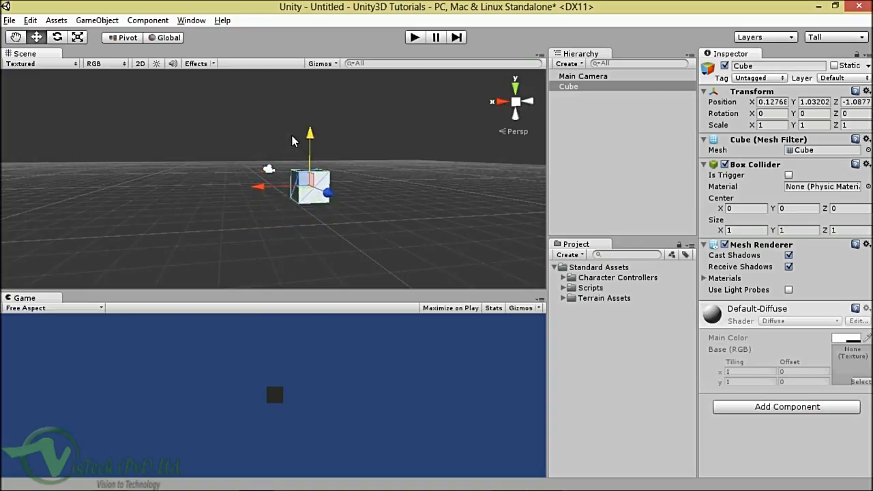
# Step: With the Rotate tool, turn the cube to roughly 1.42, 68.57, 97.21 degrees
pyautogui.click(58, 39)
pyautogui.keyDown('alt'); pyautogui.moveTo(341, 148); pyautogui.dragTo(309, 165); pyautogui.keyUp('alt')
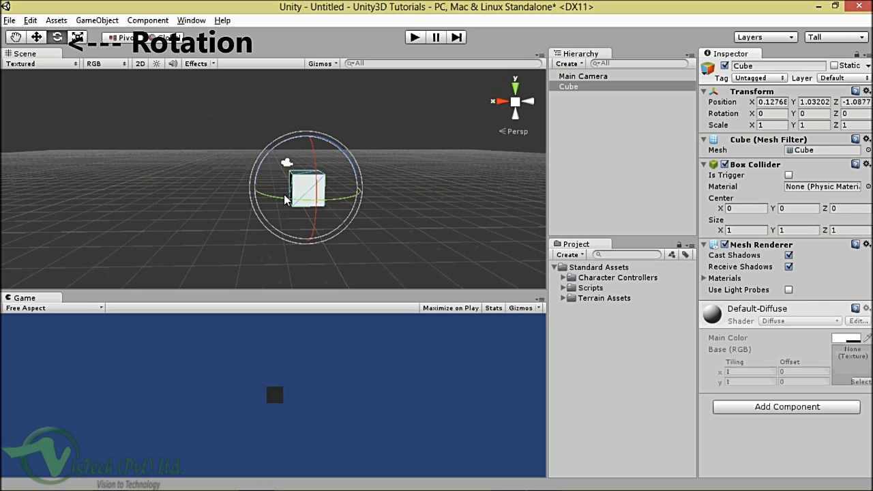
pyautogui.keyDown('alt'); pyautogui.moveTo(381, 206); pyautogui.dragTo(307, 224); pyautogui.keyUp('alt')
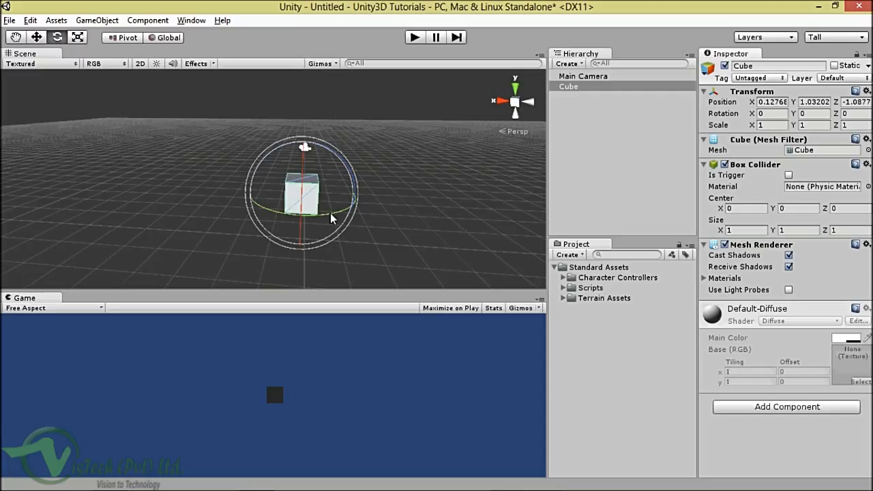
pyautogui.moveTo(330, 214); pyautogui.dragTo(189, 199)
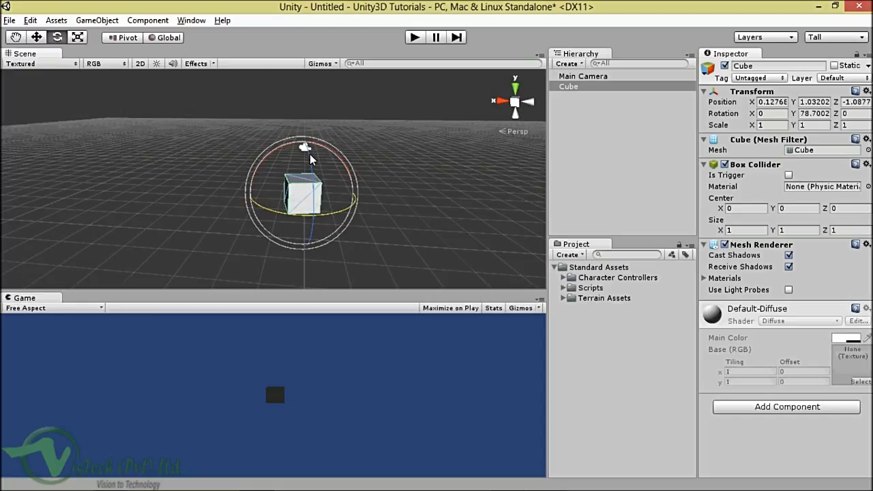
pyautogui.moveTo(309, 154); pyautogui.dragTo(321, 274)
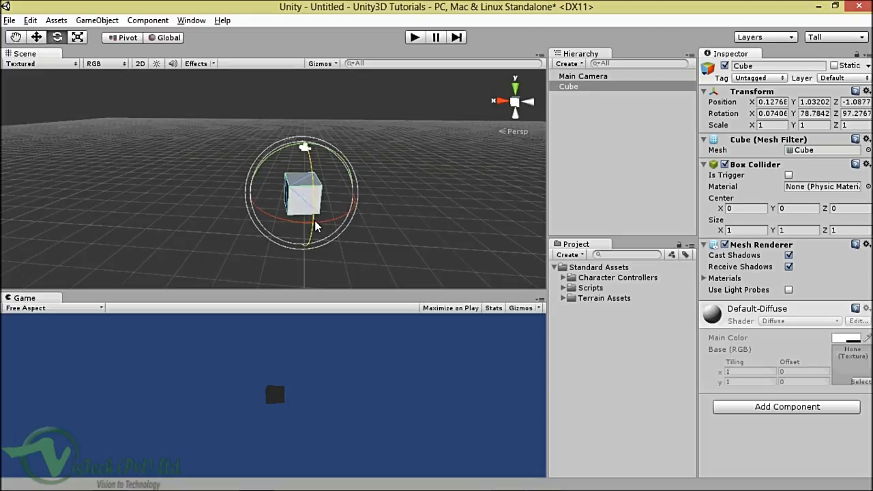
pyautogui.moveTo(314, 220); pyautogui.dragTo(310, 221)
pyautogui.click(312, 222)
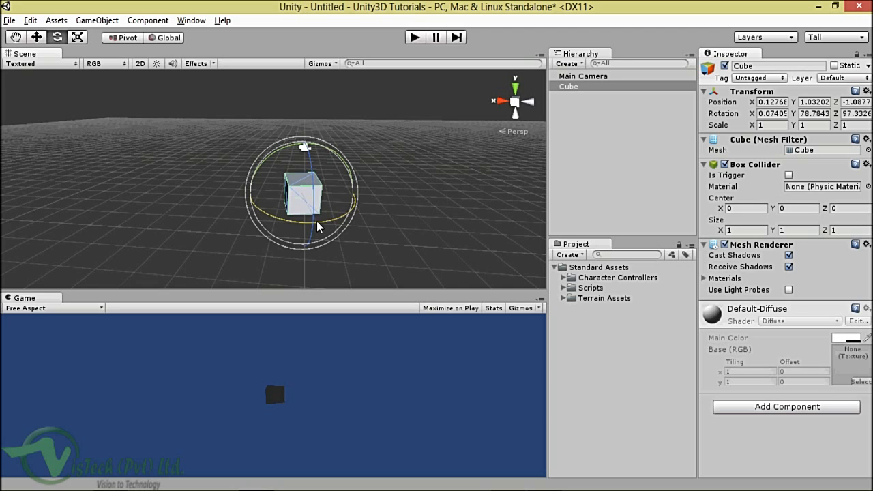
pyautogui.moveTo(316, 221); pyautogui.dragTo(335, 193)
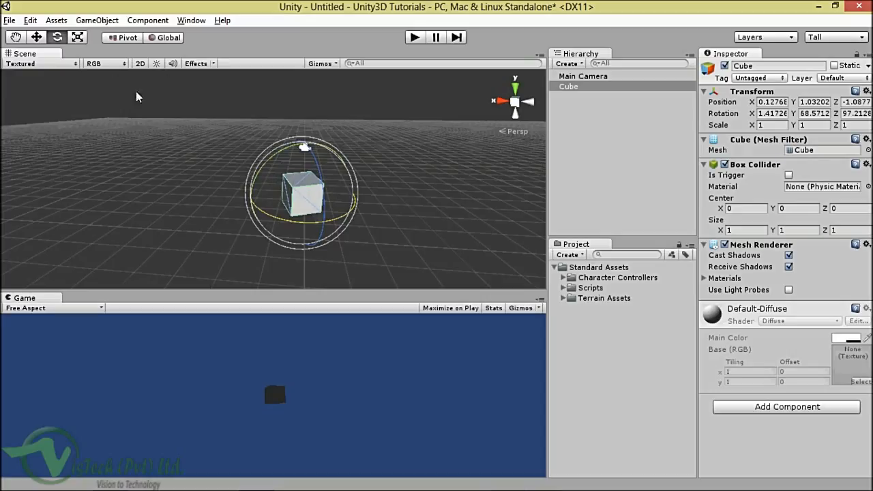
# Step: With the Scale tool, stretch the cube along X, Y and Z to about 1.06, 1.27, 1.38
pyautogui.click(79, 38)
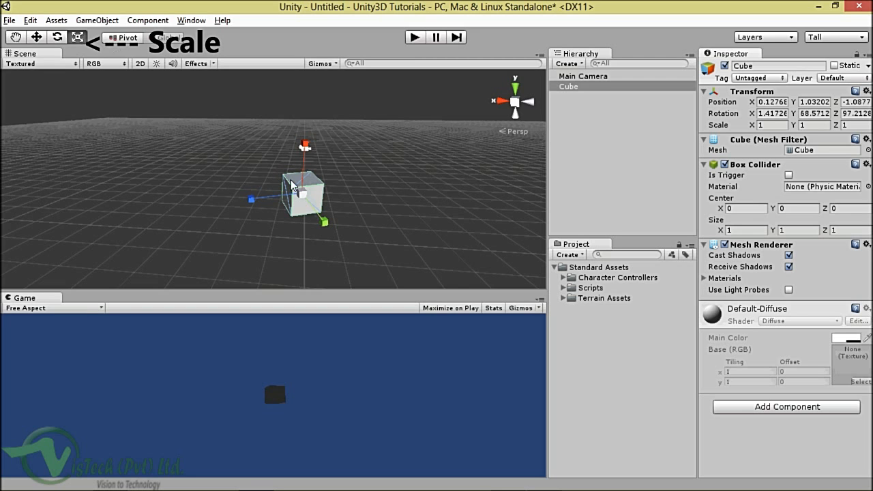
pyautogui.keyDown('alt'); pyautogui.moveTo(292, 187); pyautogui.dragTo(267, 212); pyautogui.keyUp('alt')
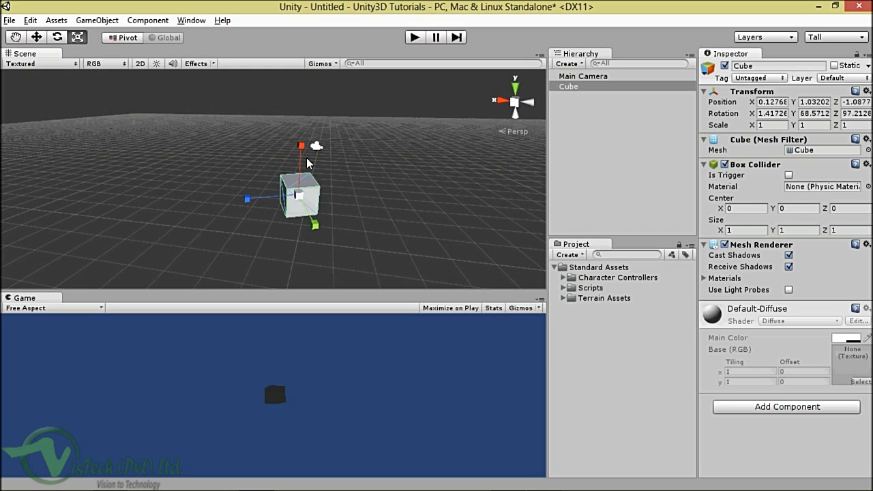
pyautogui.keyDown('alt'); pyautogui.moveTo(327, 221); pyautogui.dragTo(396, 198); pyautogui.keyUp('alt')
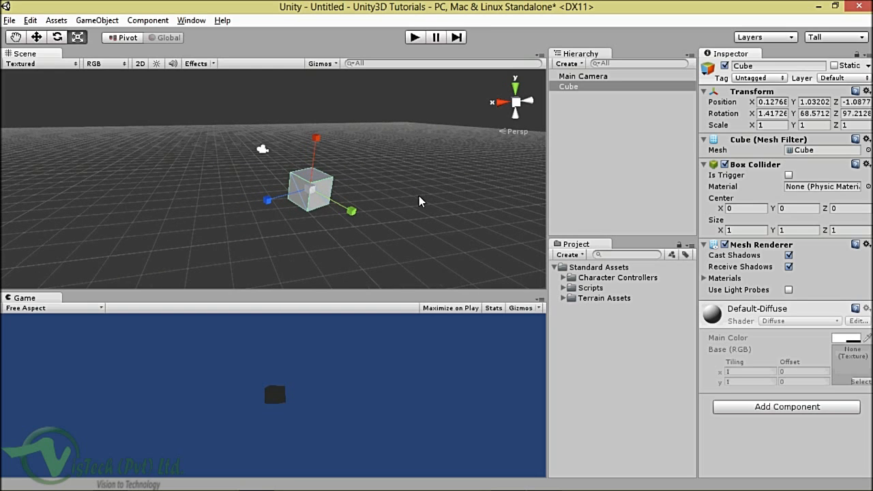
pyautogui.moveTo(348, 210); pyautogui.dragTo(335, 181)
pyautogui.moveTo(316, 138)
pyautogui.mouseDown()
pyautogui.moveTo(332, 89)
pyautogui.moveTo(311, 117)
pyautogui.moveTo(315, 136)
pyautogui.moveTo(317, 94)
pyautogui.moveTo(318, 141)
pyautogui.moveTo(321, 113)
pyautogui.moveTo(317, 127)
pyautogui.mouseUp()
pyautogui.keyDown('alt'); pyautogui.moveTo(275, 185); pyautogui.dragTo(150, 206); pyautogui.keyUp('alt')
pyautogui.moveTo(411, 190)
pyautogui.keyDown('alt'); pyautogui.mouseDown()
pyautogui.moveTo(357, 195)
pyautogui.moveTo(407, 200)
pyautogui.mouseUp(); pyautogui.keyUp('alt')
pyautogui.moveTo(261, 197); pyautogui.dragTo(286, 194)
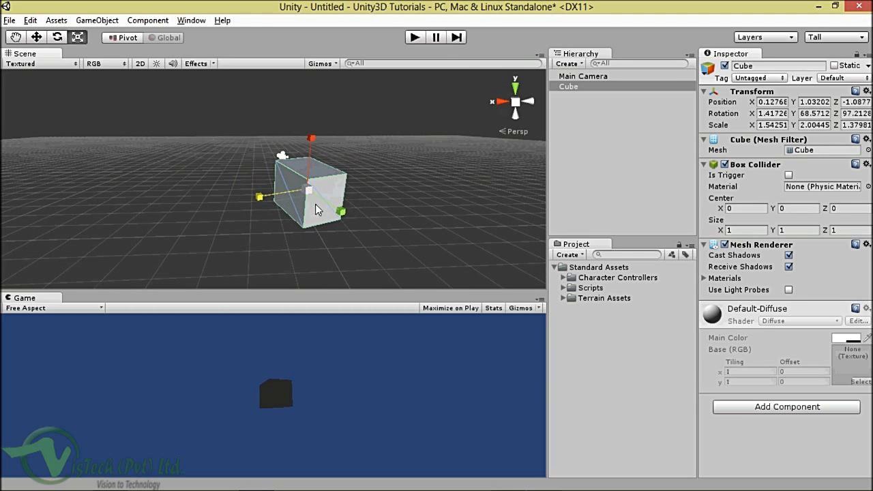
pyautogui.moveTo(340, 212); pyautogui.dragTo(310, 150)
pyautogui.keyDown('alt'); pyautogui.moveTo(330, 194); pyautogui.dragTo(407, 197); pyautogui.keyUp('alt')
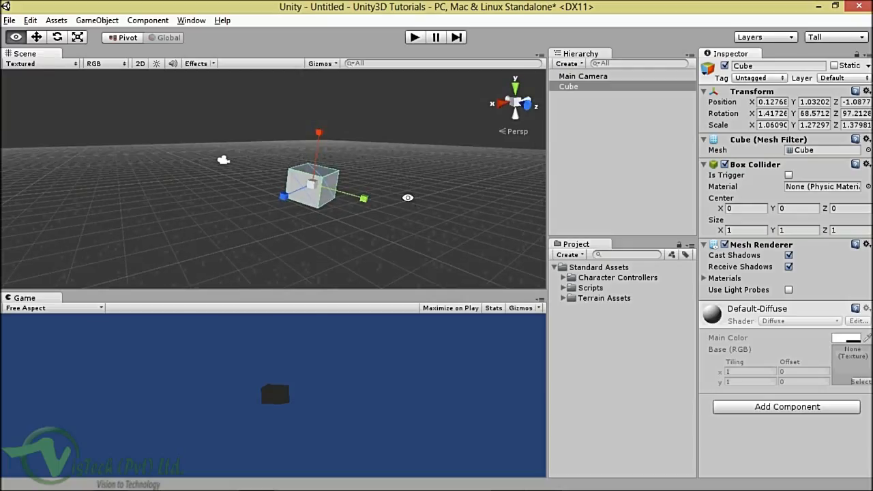
# Step: Reselect the cube and drag the centre scale handle to scale it evenly to about 1.22, 1.47, 1.59
pyautogui.click(361, 153)
pyautogui.click(311, 189)
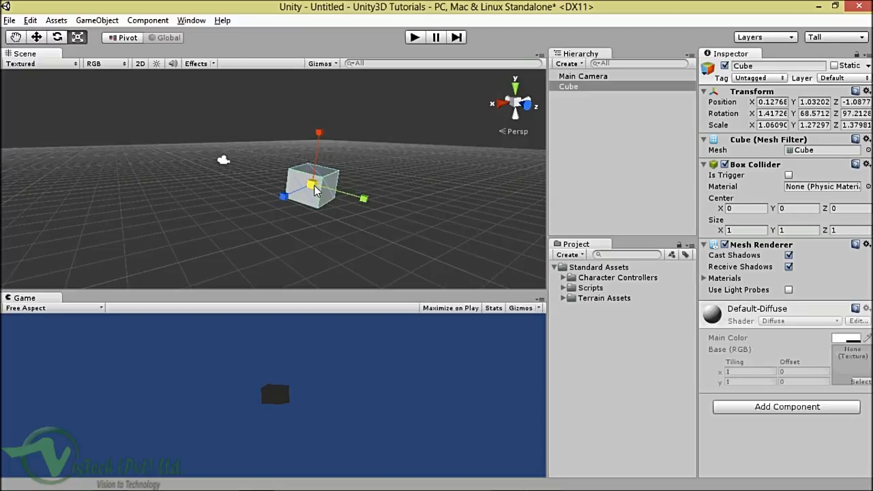
pyautogui.moveTo(314, 186)
pyautogui.mouseDown()
pyautogui.moveTo(381, 214)
pyautogui.moveTo(321, 197)
pyautogui.moveTo(394, 214)
pyautogui.moveTo(314, 196)
pyautogui.moveTo(401, 225)
pyautogui.moveTo(322, 202)
pyautogui.mouseUp()
pyautogui.keyDown('alt'); pyautogui.moveTo(368, 166); pyautogui.dragTo(281, 197); pyautogui.keyUp('alt')
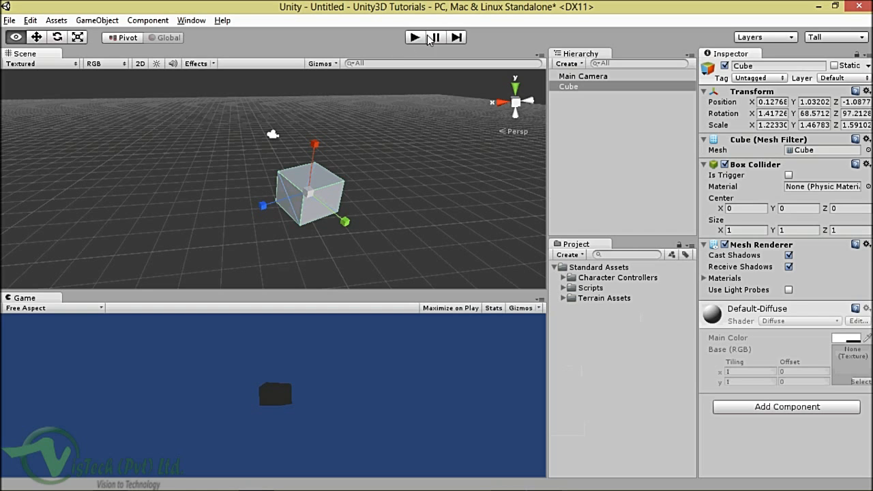
pyautogui.keyDown('alt'); pyautogui.moveTo(389, 102); pyautogui.dragTo(385, 152); pyautogui.keyUp('alt')
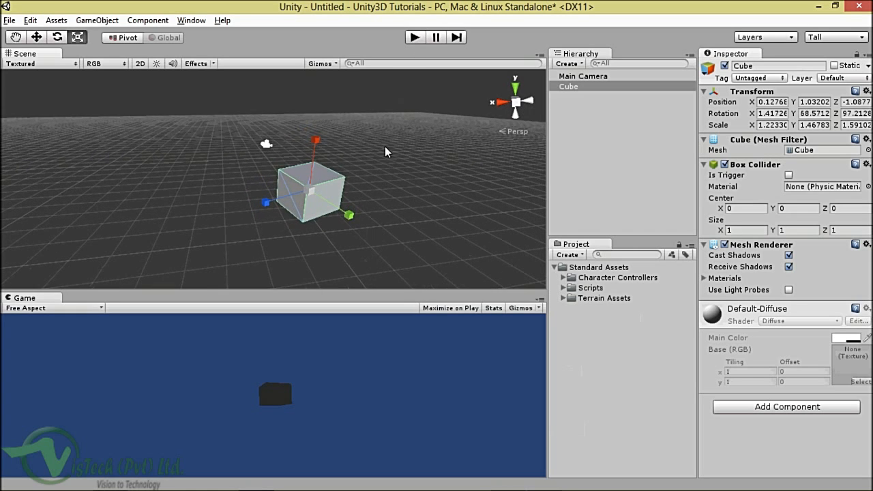
# Step: Start play mode and drag the Scene/Game splitter to enlarge the Game view
pyautogui.click(415, 38)
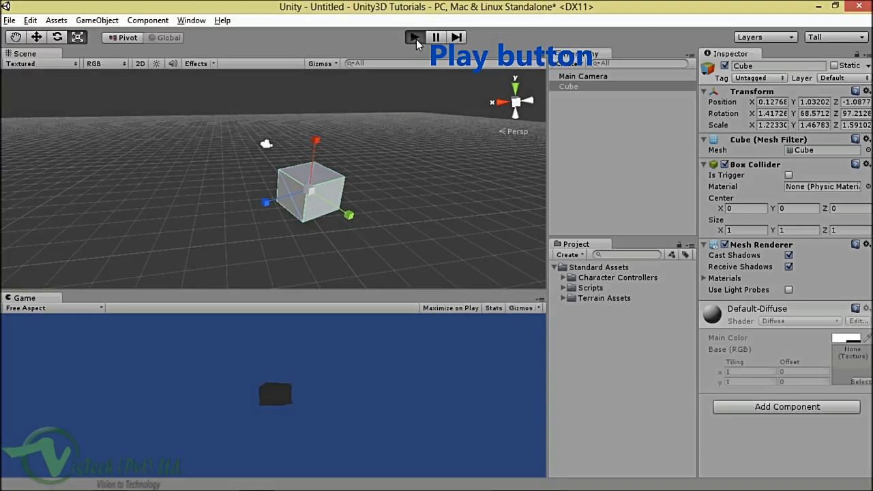
pyautogui.click(416, 36)
pyautogui.moveTo(311, 292); pyautogui.dragTo(302, 188)
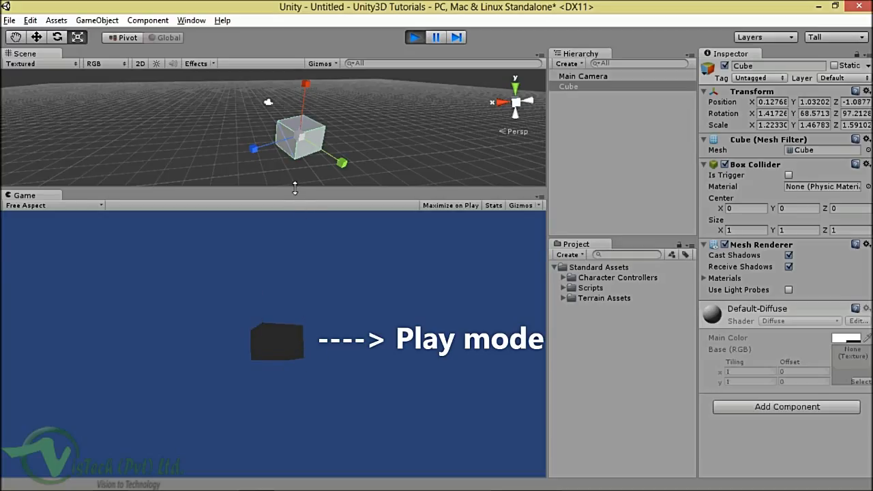
pyautogui.moveTo(296, 185); pyautogui.dragTo(294, 219)
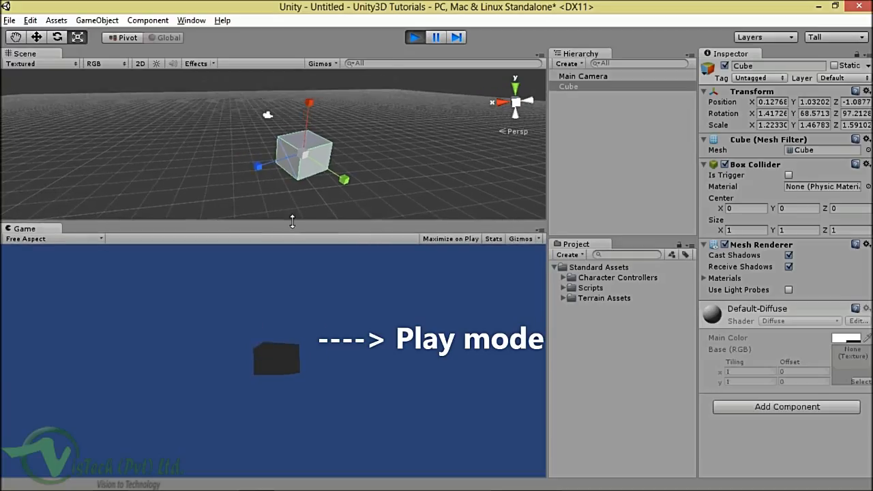
# Step: Delete the Cube from the Hierarchy while playing, then stop play mode
pyautogui.click(418, 39)
pyautogui.click(575, 86)
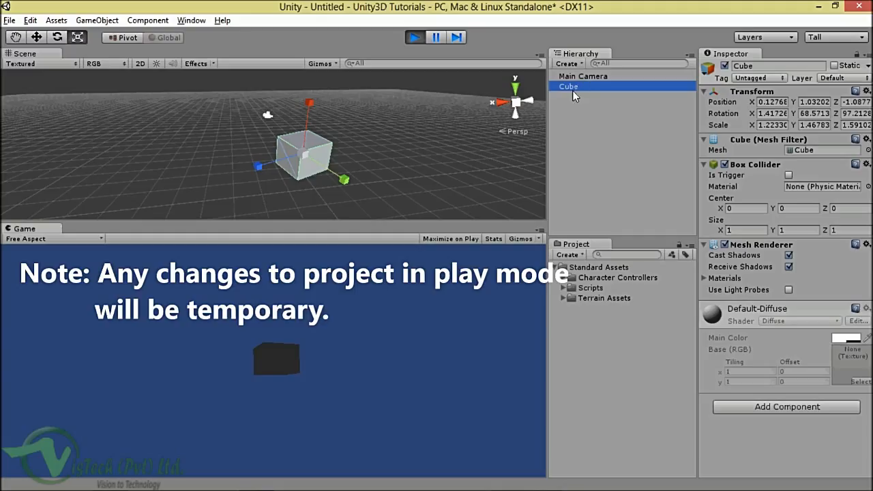
pyautogui.press('Delete')
pyautogui.click(580, 76)
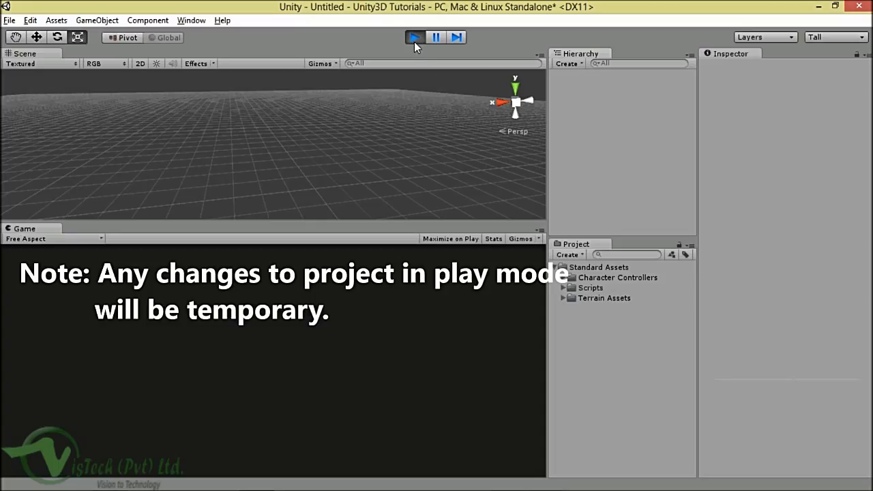
pyautogui.click(413, 36)
# Step: Check that the Cube has returned by selecting it and the Main Camera in the Hierarchy
pyautogui.click(575, 77)
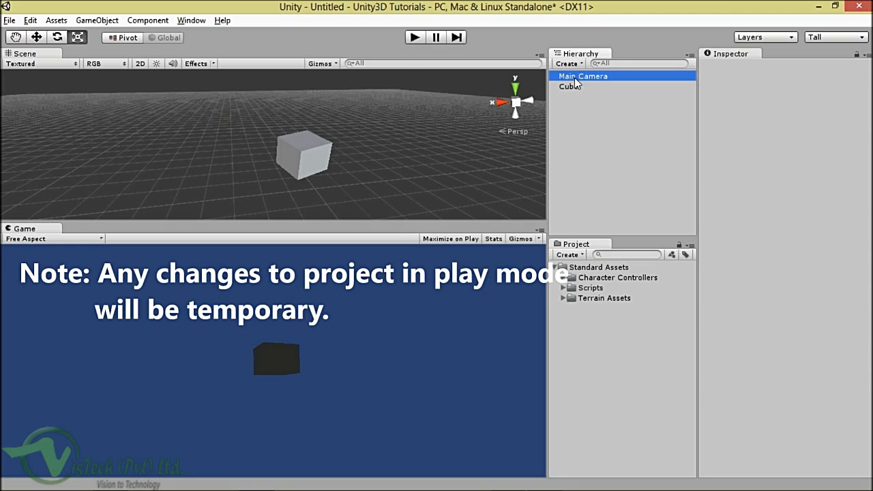
pyautogui.click(573, 89)
pyautogui.click(575, 76)
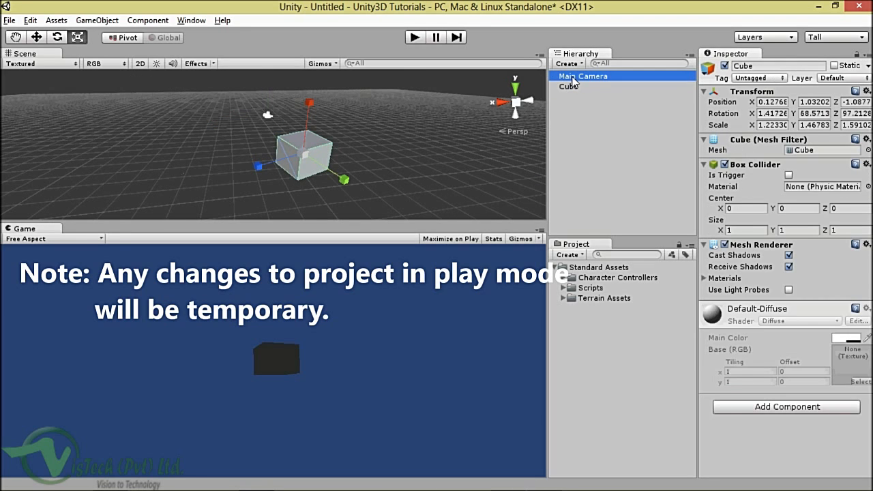
pyautogui.click(571, 87)
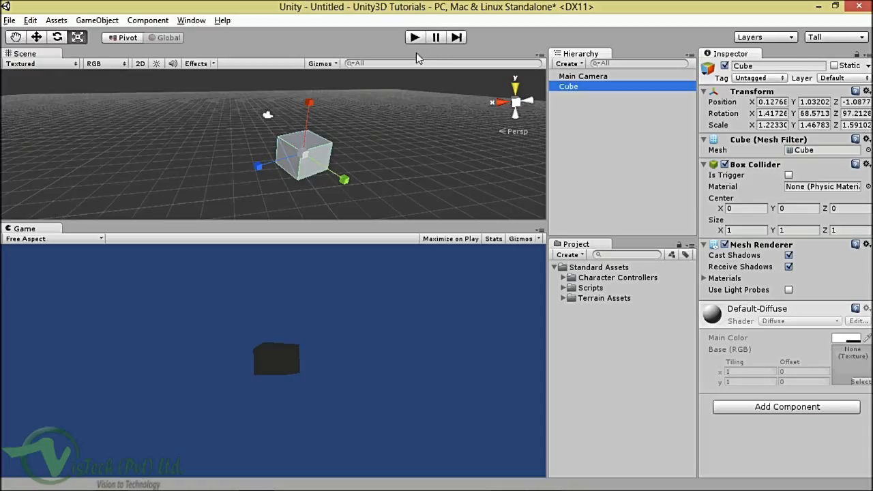
# Step: Select the Cube in the Hierarchy and bring up, then dismiss, its context menu
pyautogui.click(569, 78)
pyautogui.click(571, 87)
pyautogui.click(581, 76)
pyautogui.click(572, 88)
pyautogui.rightClick(573, 90)
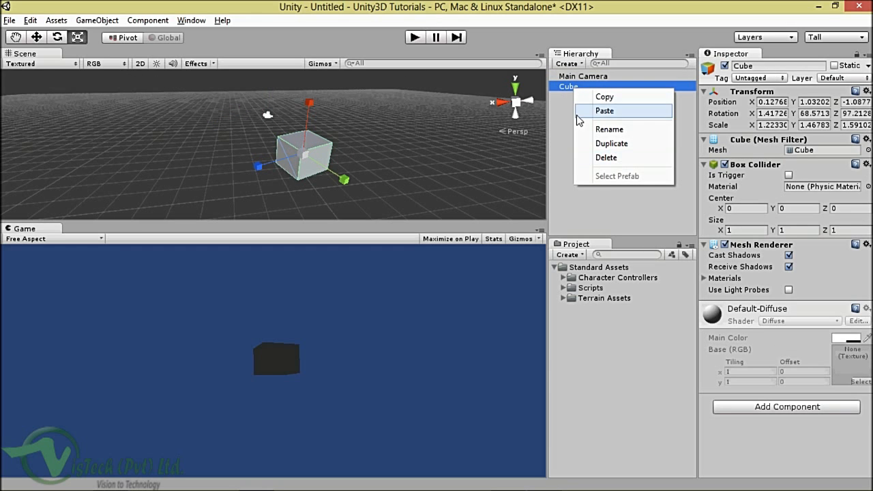
pyautogui.click(567, 87)
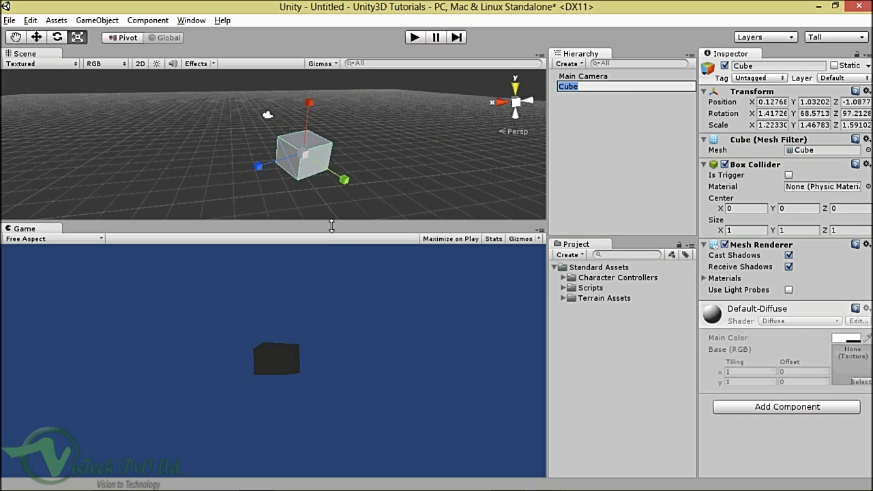
# Step: Drag the splitter down to enlarge the Scene view, minimize the screen recorder, and orbit slightly
pyautogui.moveTo(330, 224); pyautogui.dragTo(331, 273)
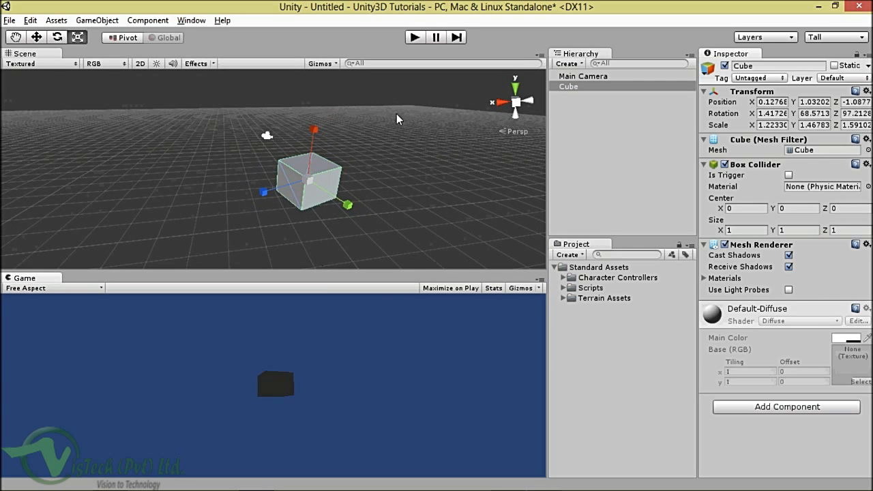
pyautogui.hotkey('alt', 'Tab')
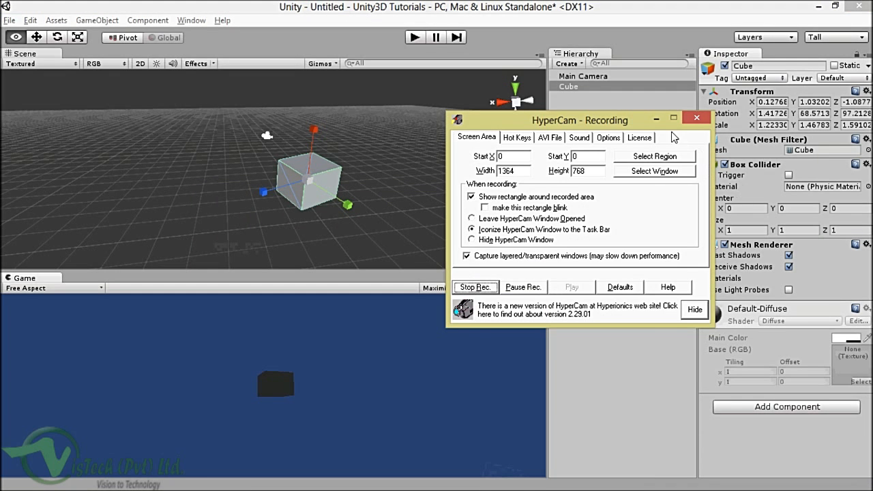
pyautogui.click(655, 119)
pyautogui.keyDown('alt'); pyautogui.moveTo(372, 212); pyautogui.dragTo(399, 189); pyautogui.keyUp('alt')
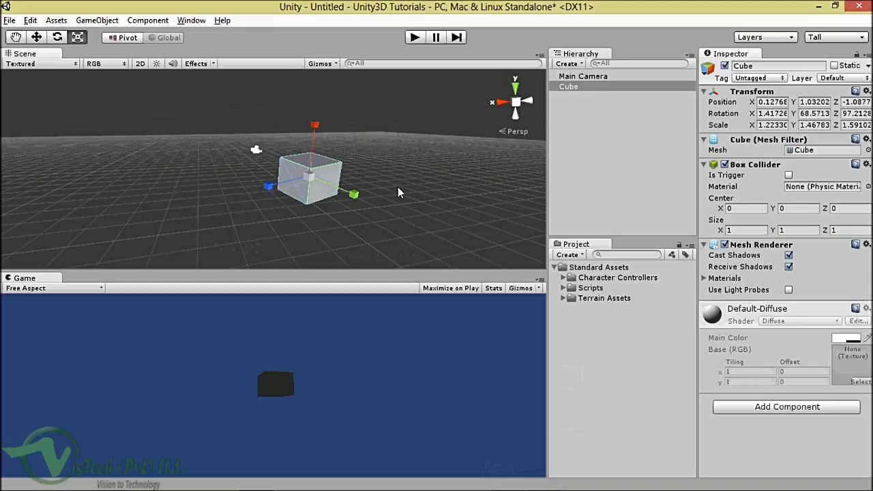
# Step: Enable Maximize on Play in the Game view, then run and stop the scene twice
pyautogui.click(448, 289)
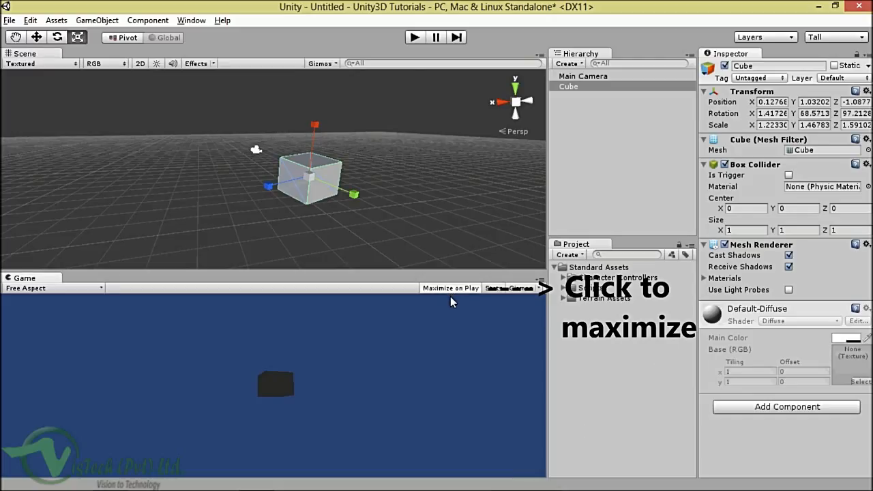
pyautogui.click(417, 38)
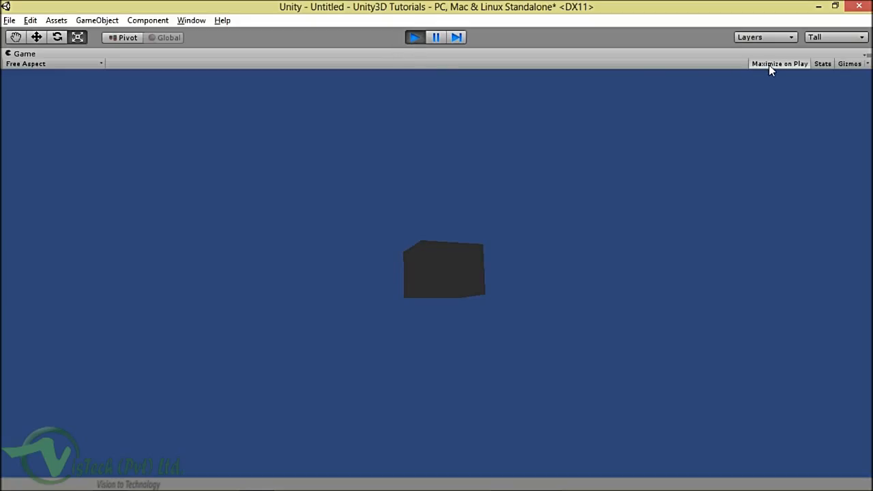
pyautogui.click(415, 37)
pyautogui.click(414, 37)
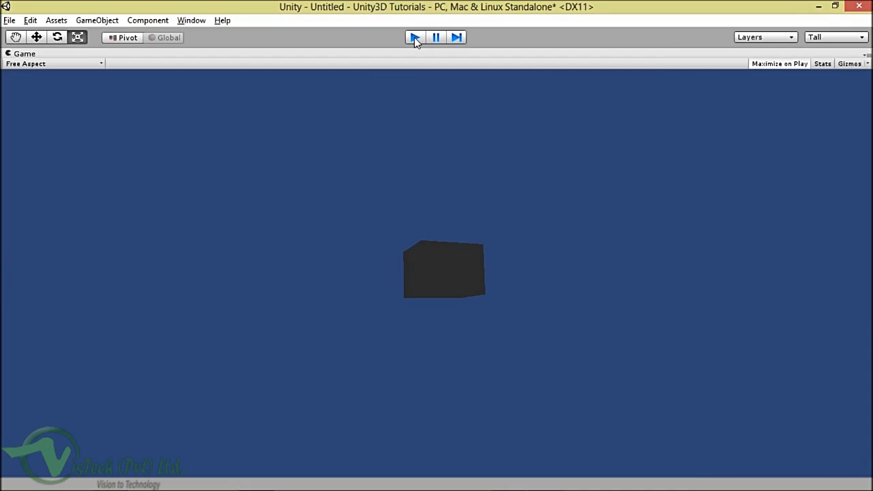
pyautogui.click(414, 37)
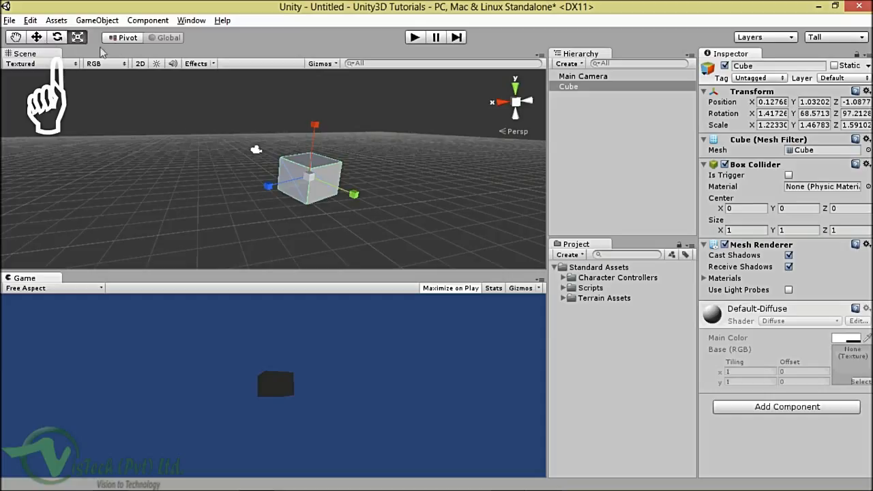
# Step: Select the Cube and try Scale X values of 3 and then 2 in the Inspector
pyautogui.keyDown('alt'); pyautogui.moveTo(307, 163); pyautogui.dragTo(272, 190); pyautogui.keyUp('alt')
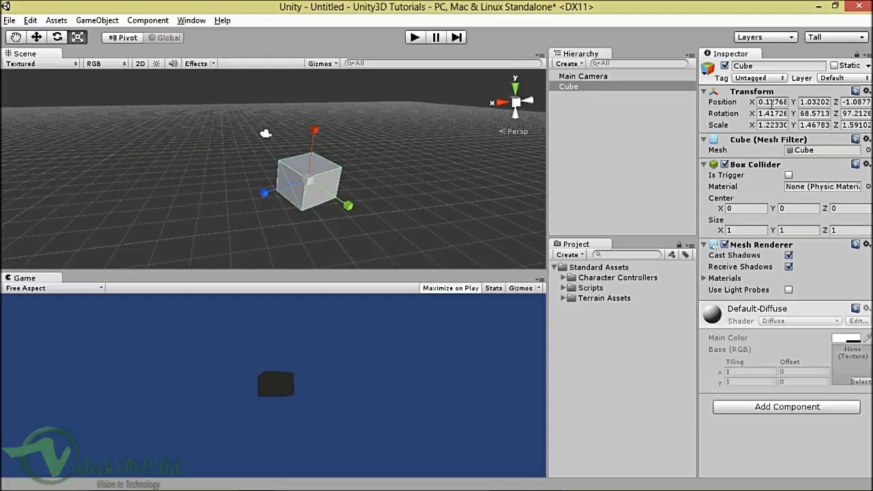
pyautogui.click(571, 88)
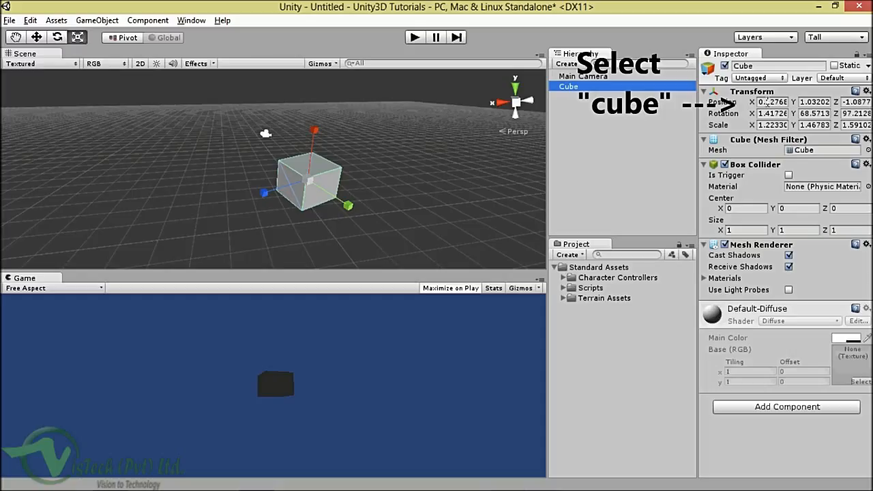
pyautogui.click(763, 102)
pyautogui.click(772, 114)
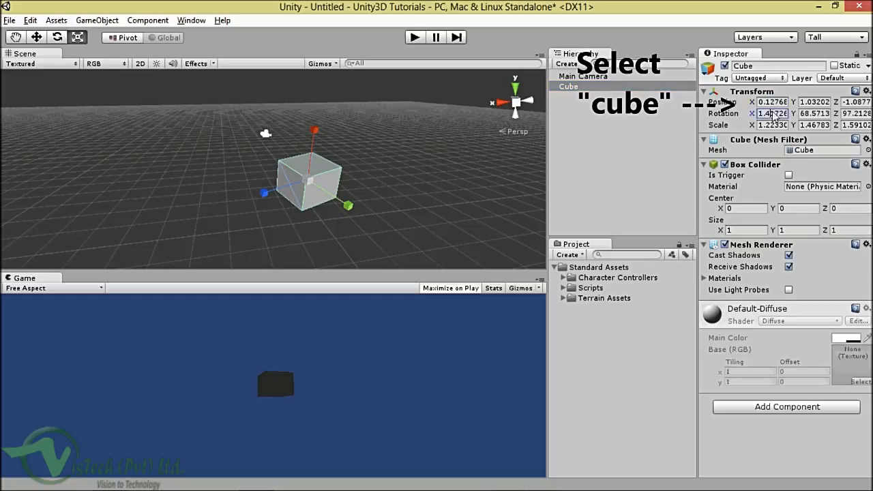
pyautogui.click(772, 125)
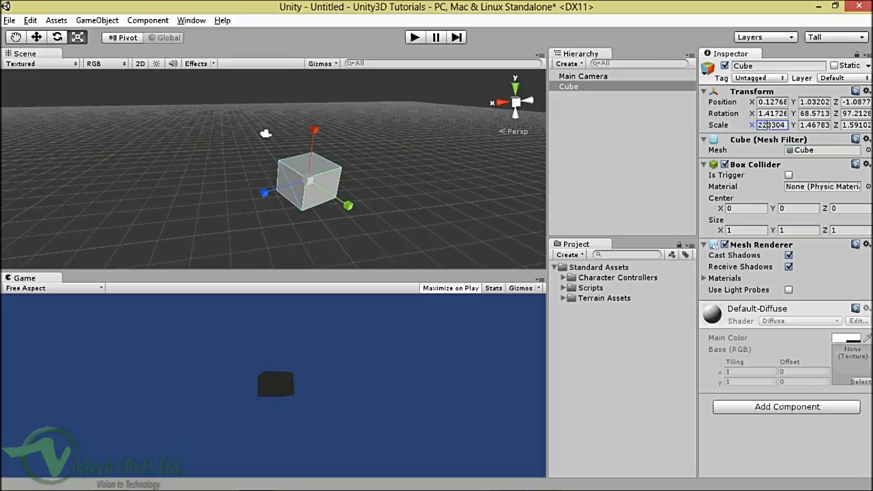
pyautogui.click(764, 125)
pyautogui.doubleClick(764, 125)
pyautogui.write('3')
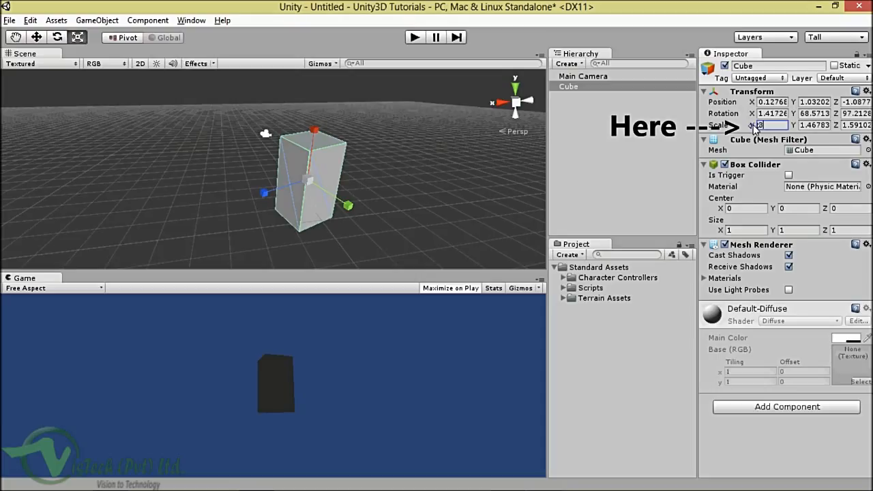
pyautogui.press('BackSpace')
pyautogui.write('2')
# Step: Scrub the Scale X value, then set it to exactly 1.222
pyautogui.moveTo(755, 129)
pyautogui.mouseDown()
pyautogui.moveTo(746, 128)
pyautogui.moveTo(795, 127)
pyautogui.moveTo(710, 130)
pyautogui.moveTo(765, 129)
pyautogui.mouseUp()
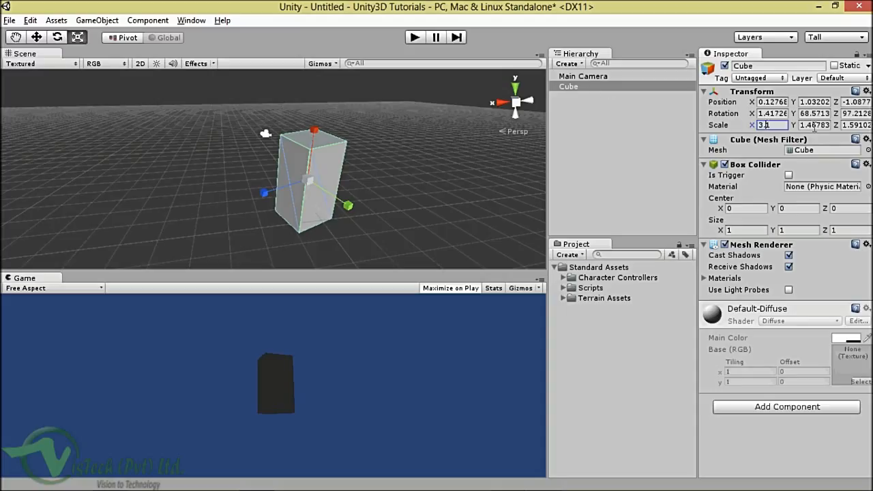
pyautogui.doubleClick(769, 125)
pyautogui.write('1.222')
pyautogui.press('Return')
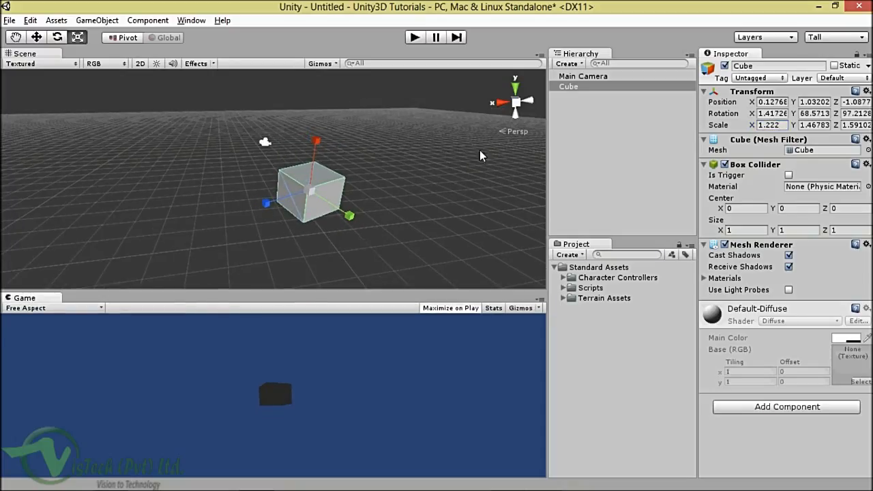
# Step: Snap the Scene view through Right, Top, Back, Left and Front views, ending on Right
pyautogui.click(504, 106)
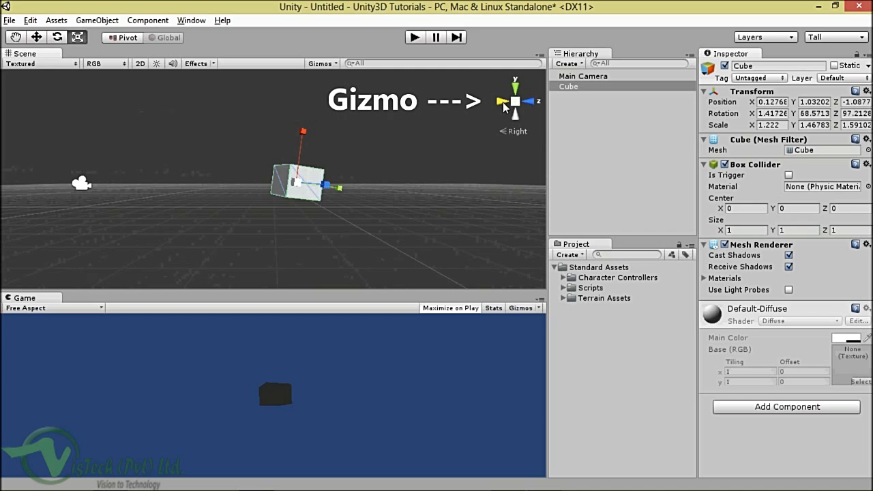
pyautogui.click(515, 89)
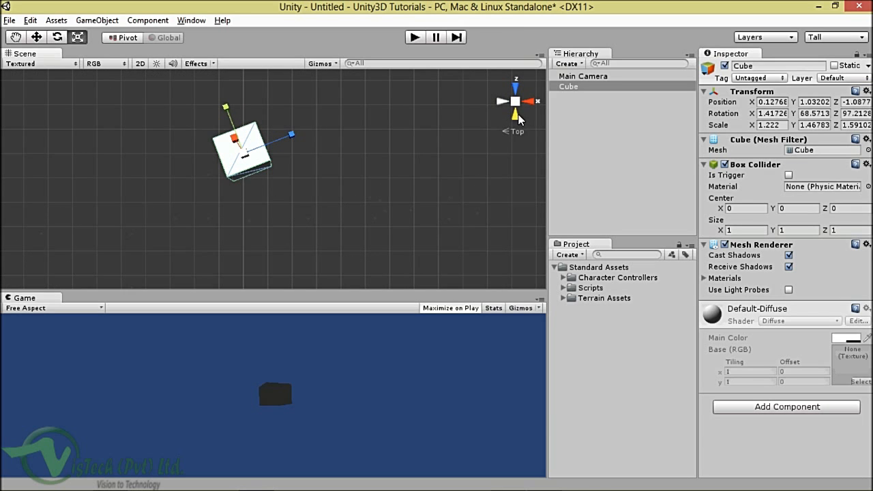
pyautogui.click(515, 114)
pyautogui.click(502, 104)
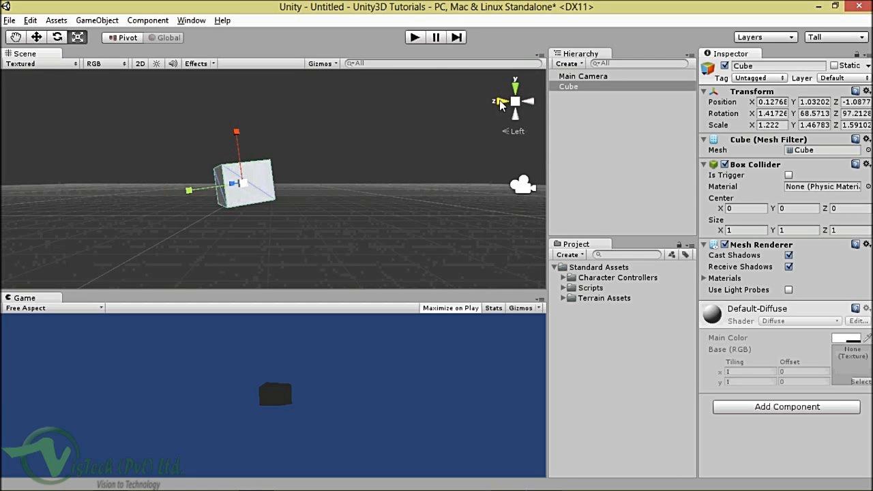
pyautogui.click(501, 103)
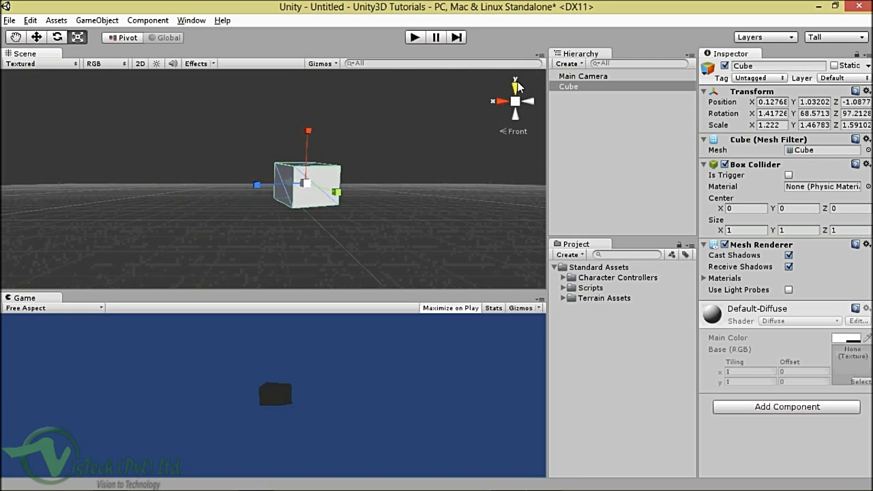
pyautogui.click(515, 91)
pyautogui.click(516, 92)
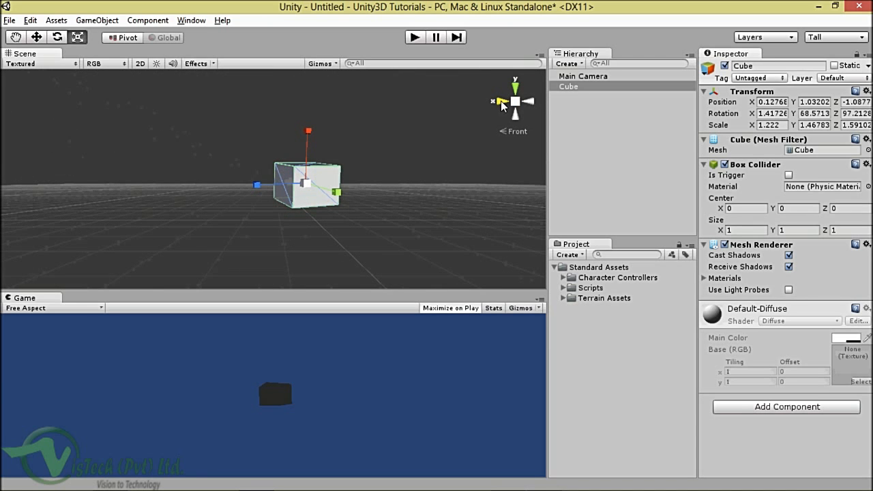
pyautogui.click(501, 103)
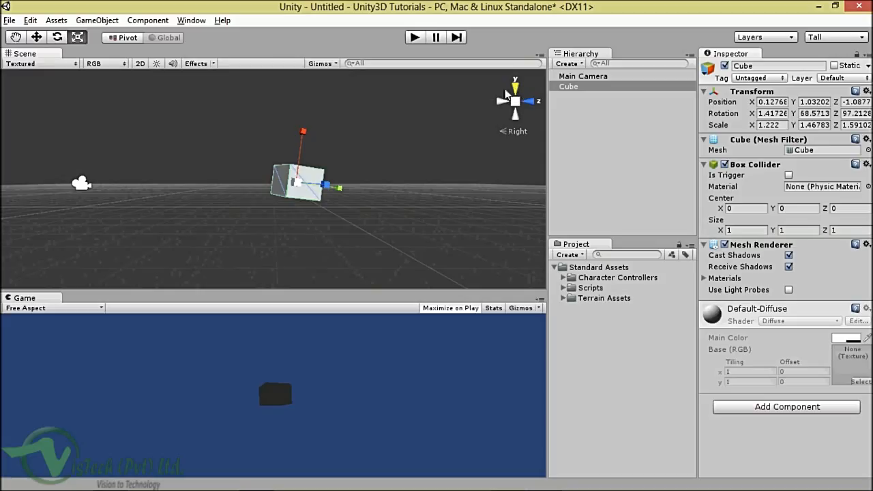
# Step: With the Hand tool, Alt-drag to orbit from the Right view into a perspective view of the cube
pyautogui.click(15, 37)
pyautogui.press('alt')
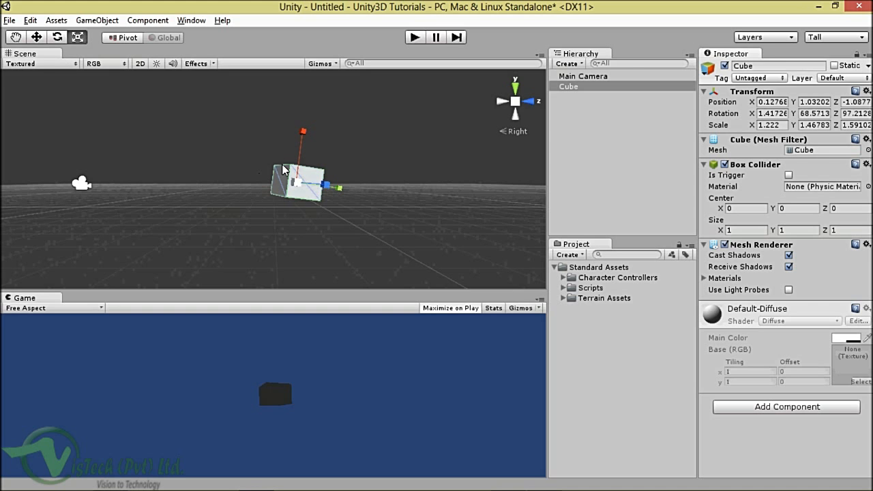
pyautogui.press('alt')
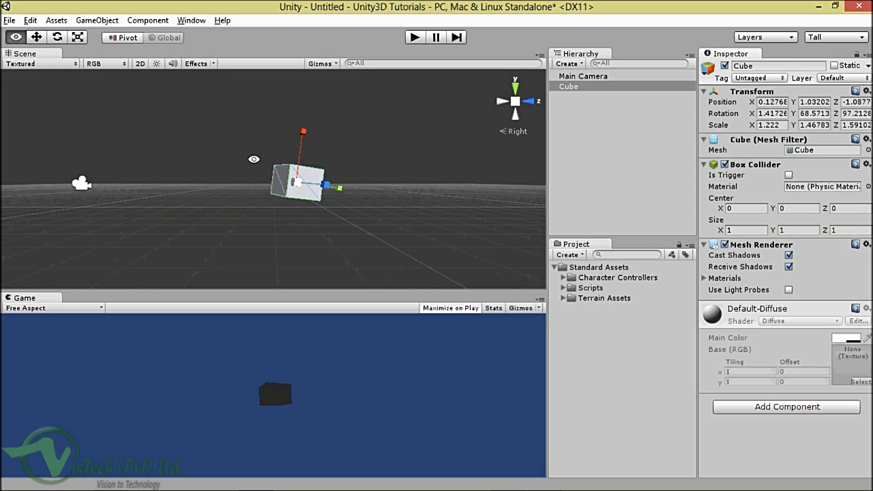
pyautogui.keyDown('alt'); pyautogui.moveTo(254, 159); pyautogui.dragTo(315, 196); pyautogui.keyUp('alt')
pyautogui.keyDown('alt'); pyautogui.moveTo(390, 208); pyautogui.dragTo(341, 116); pyautogui.keyUp('alt')
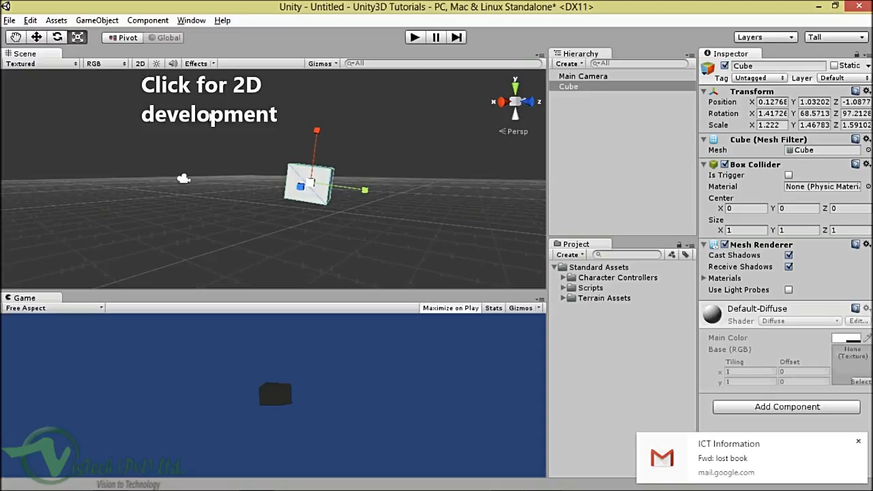
pyautogui.click(140, 64)
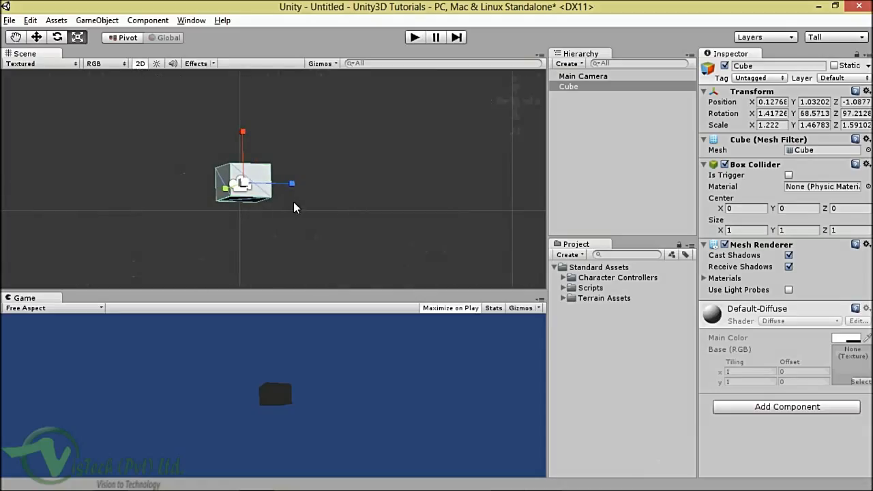
pyautogui.click(141, 65)
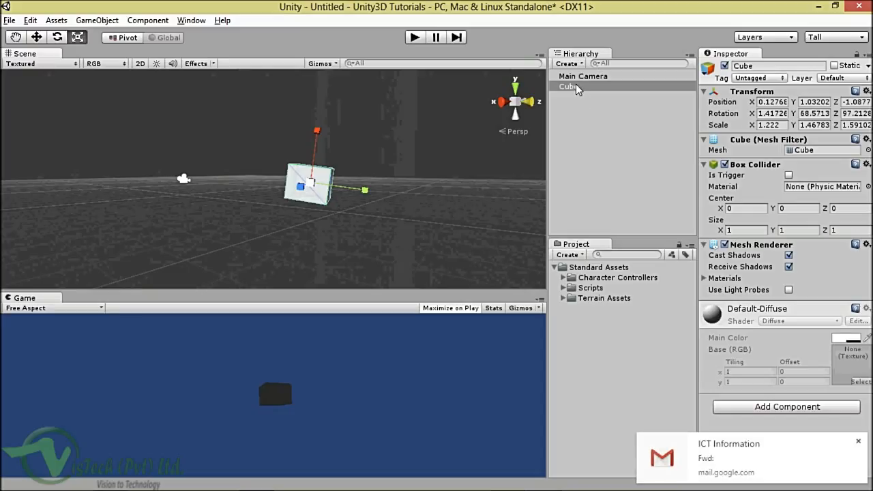
pyautogui.click(858, 442)
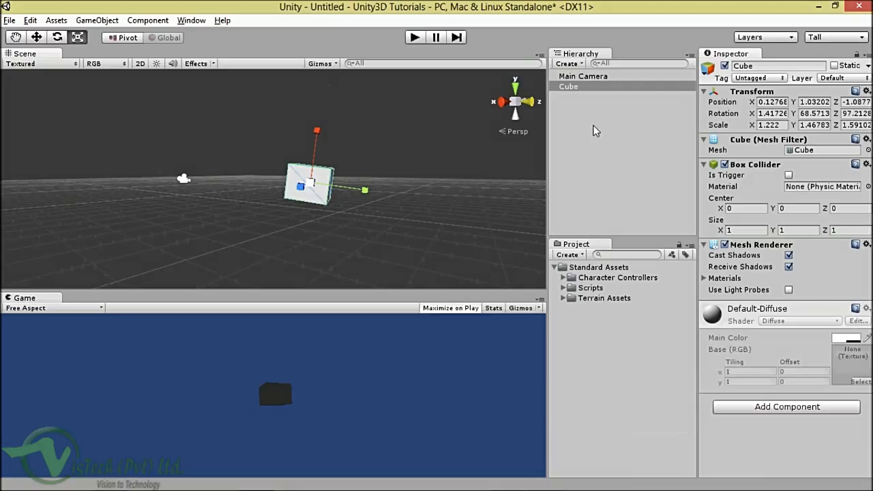
pyautogui.click(587, 103)
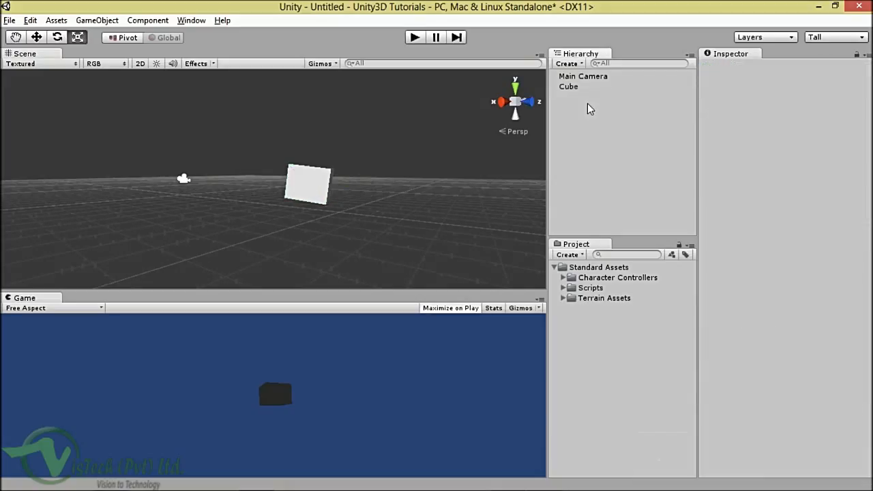
pyautogui.click(577, 86)
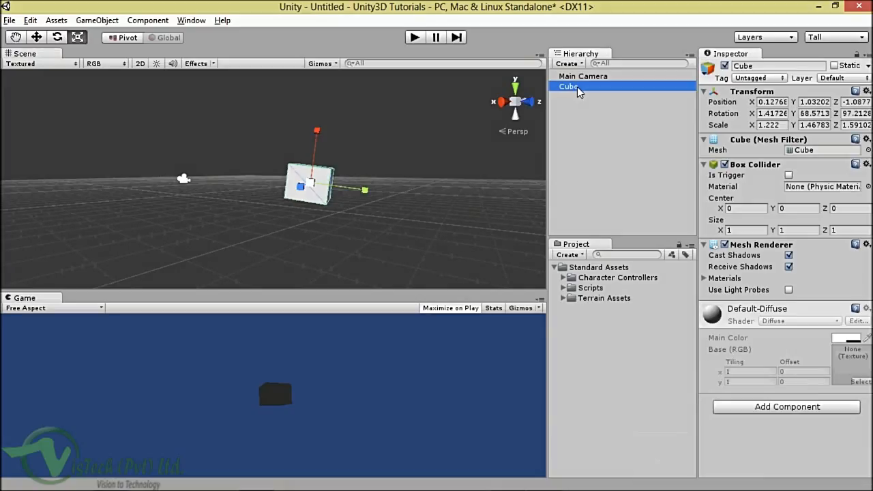
pyautogui.keyDown('alt'); pyautogui.moveTo(341, 211); pyautogui.dragTo(374, 218); pyautogui.keyUp('alt')
pyautogui.keyDown('alt'); pyautogui.moveTo(333, 134); pyautogui.dragTo(394, 153); pyautogui.keyUp('alt')
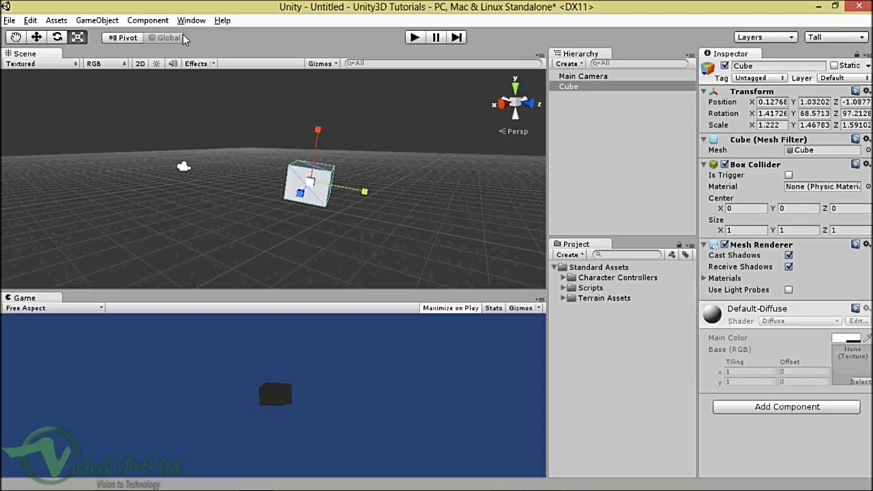
# Step: Select the Cube in the Hierarchy and open the GameObject menu
pyautogui.click(580, 87)
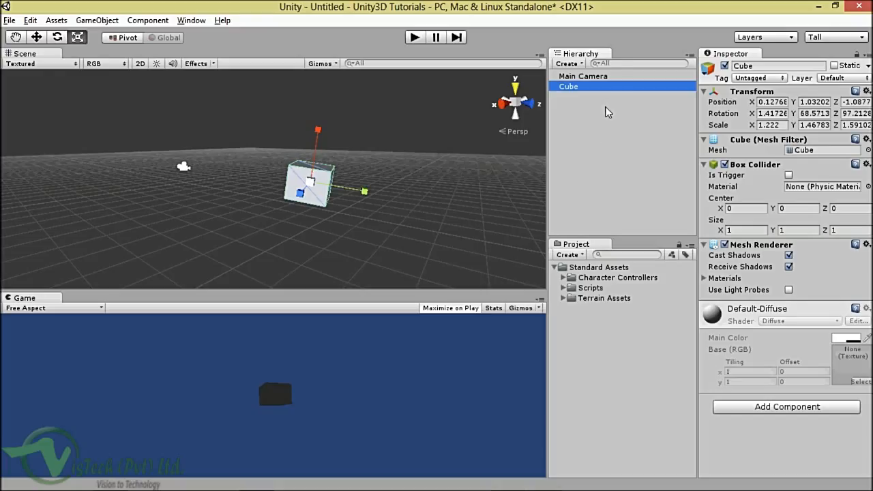
pyautogui.hotkey('ctrl', 'f')
pyautogui.click(580, 106)
pyautogui.click(576, 88)
pyautogui.click(97, 20)
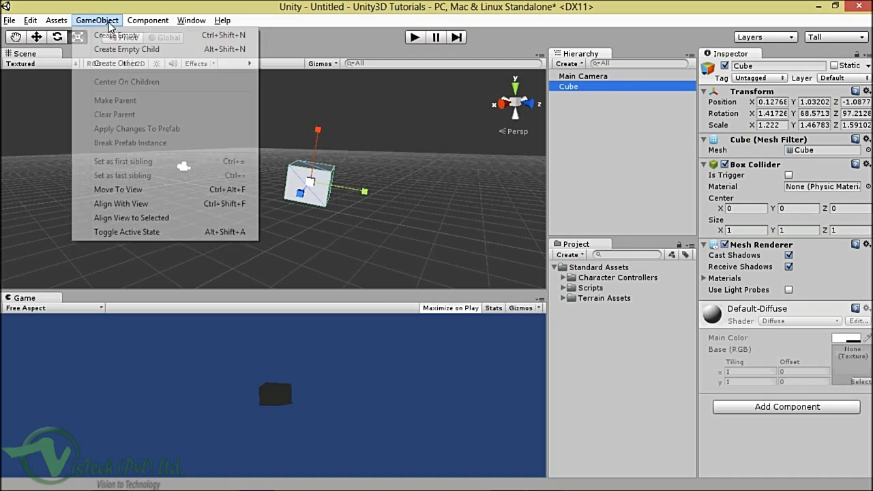
# Step: Create two new cubes via GameObject > Create Other > Cube
pyautogui.moveTo(118, 59)
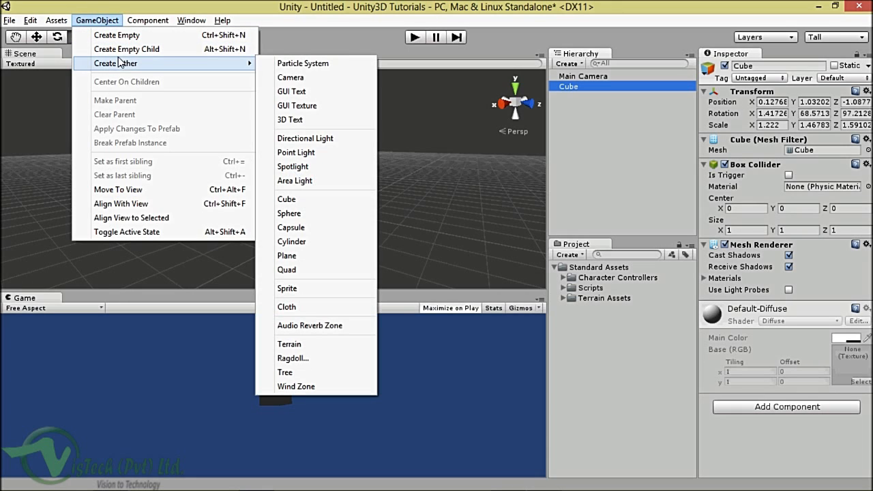
pyautogui.click(287, 199)
pyautogui.click(97, 20)
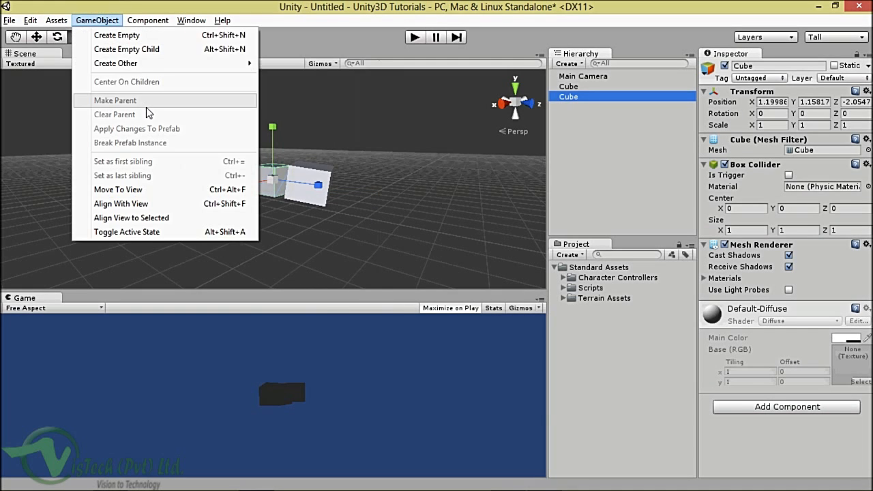
pyautogui.moveTo(137, 63)
pyautogui.click(288, 199)
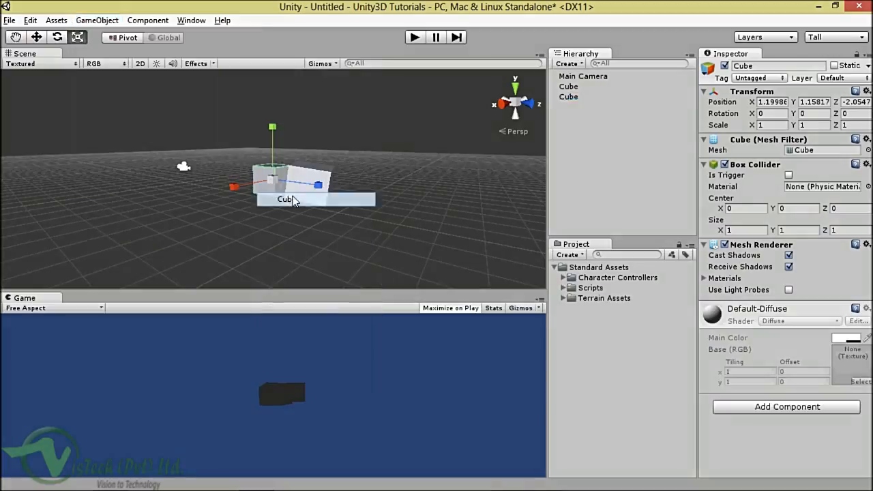
# Step: Duplicate the newest cube with Ctrl+D, bringing the scene to five Cubes
pyautogui.click(573, 97)
pyautogui.click(574, 107)
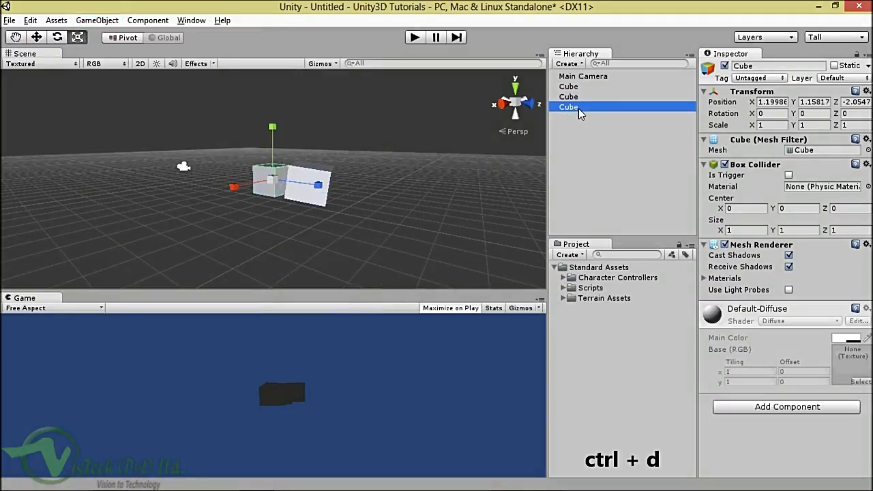
pyautogui.hotkey('ctrl', 'd')
pyautogui.hotkey('ctrl', 'd')
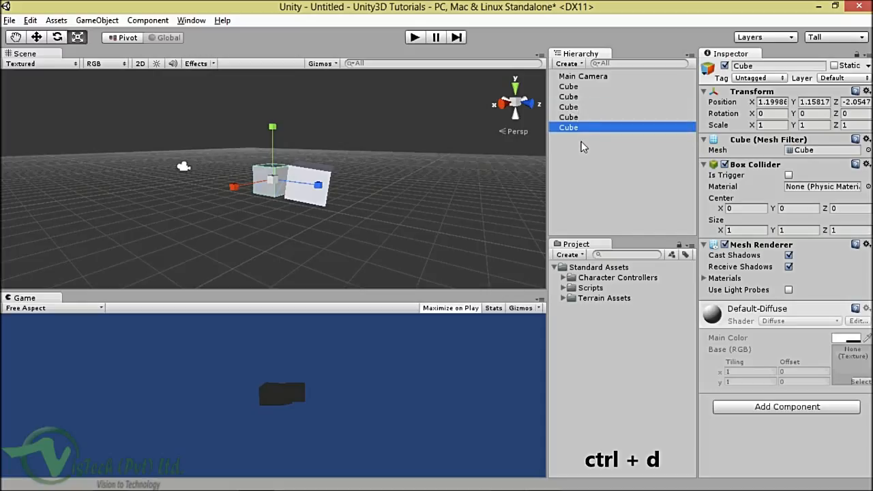
# Step: Check the five Cubes by selecting them in various combinations in the Hierarchy
pyautogui.click(581, 141)
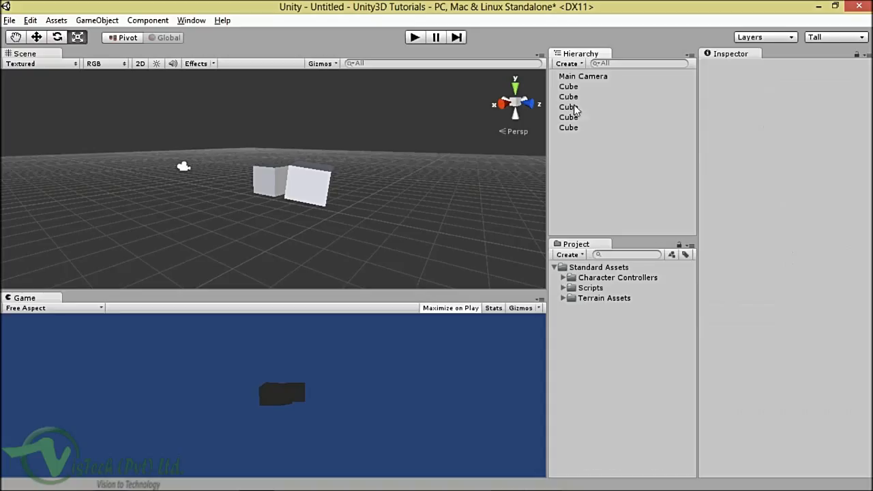
pyautogui.click(570, 87)
pyautogui.keyDown('shift'); pyautogui.click(583, 119); pyautogui.keyUp('shift')
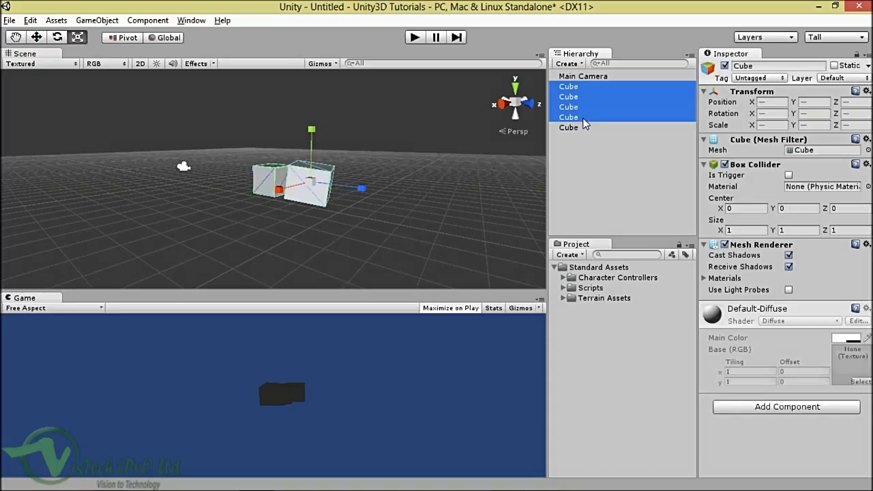
pyautogui.click(583, 153)
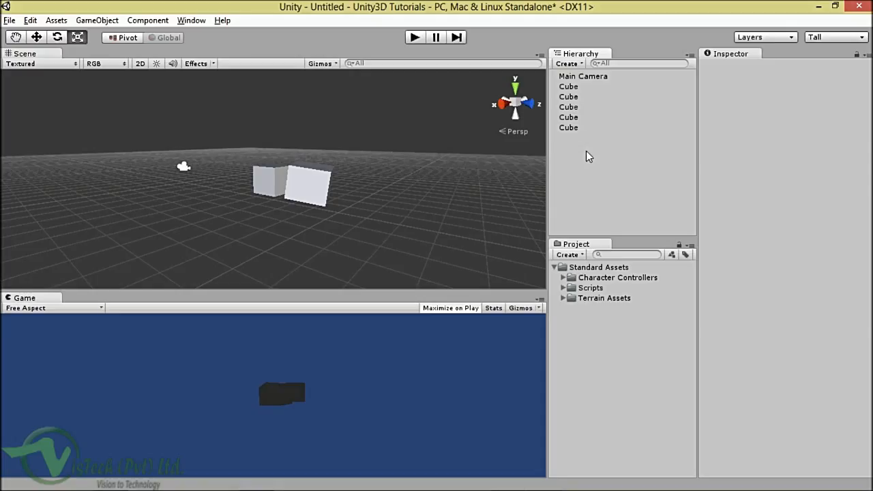
pyautogui.click(571, 108)
pyautogui.click(570, 97)
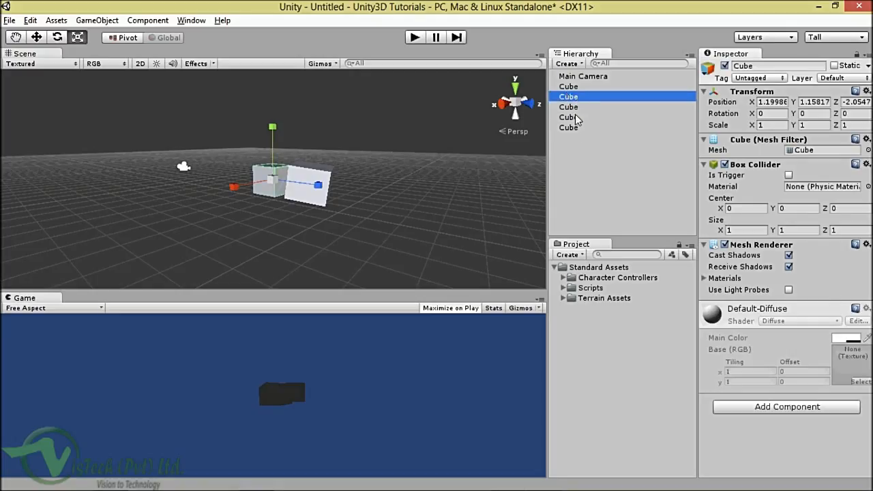
pyautogui.click(576, 118)
pyautogui.click(581, 153)
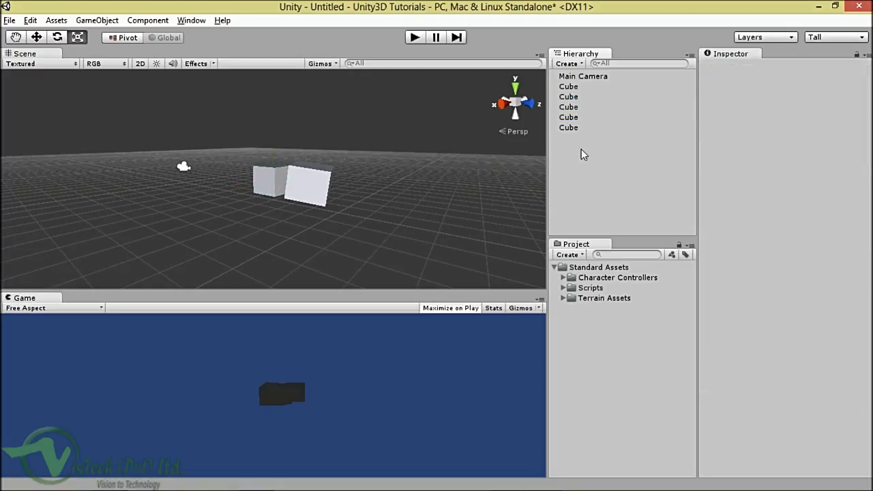
pyautogui.click(97, 20)
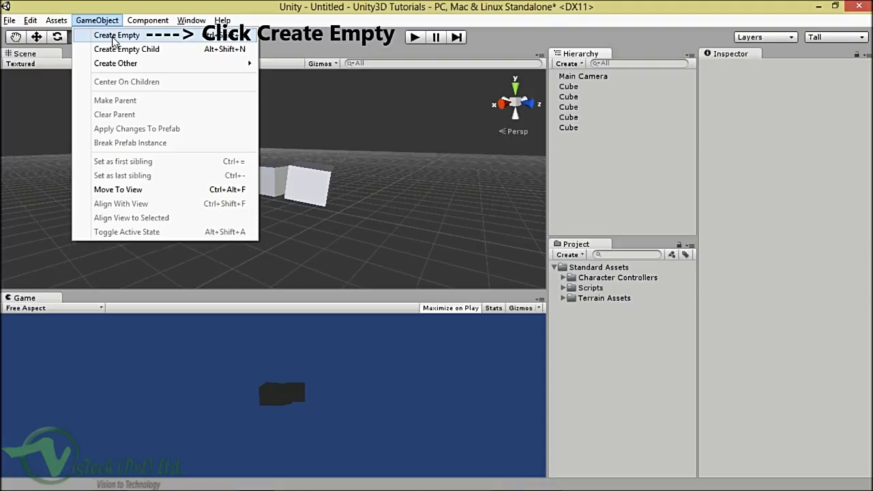
# Step: Create an empty GameObject and drag all five cubes under it as children
pyautogui.click(114, 39)
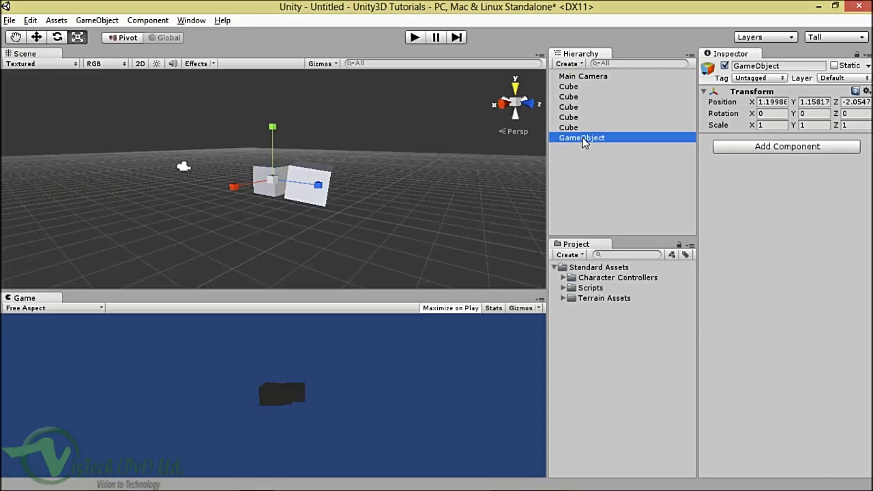
pyautogui.click(571, 88)
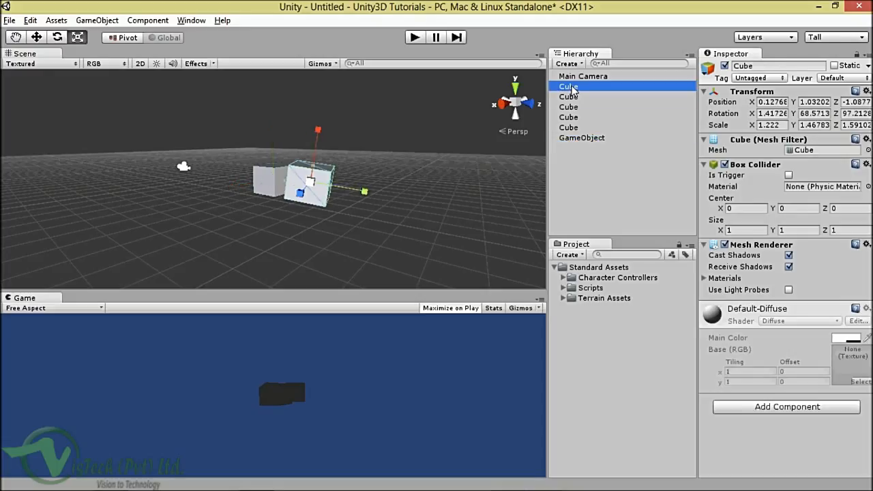
pyautogui.hotkey('shift', 'Down')
pyautogui.hotkey('shift', 'Down')
pyautogui.hotkey('shift', 'Down')
pyautogui.hotkey('shift', 'Down')
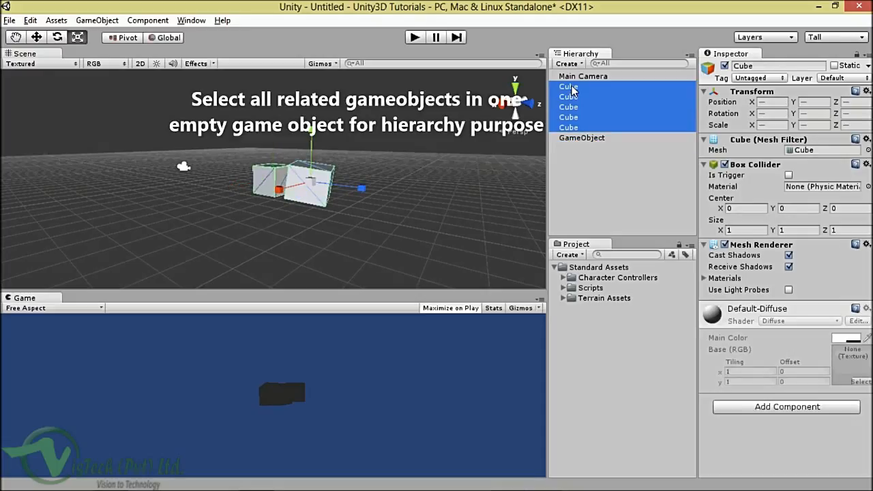
pyautogui.moveTo(577, 90); pyautogui.dragTo(579, 138)
# Step: Rename the new parent GameObject to 'Cubes'
pyautogui.click(584, 88)
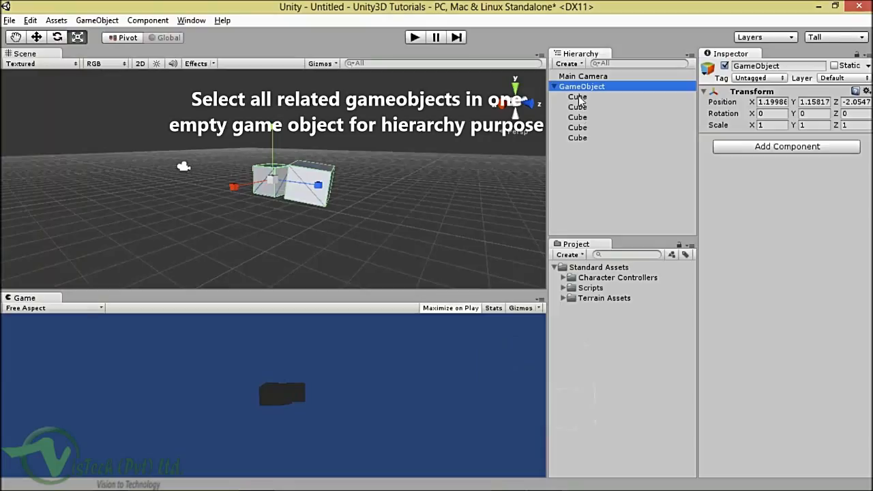
pyautogui.rightClick(581, 88)
pyautogui.click(617, 125)
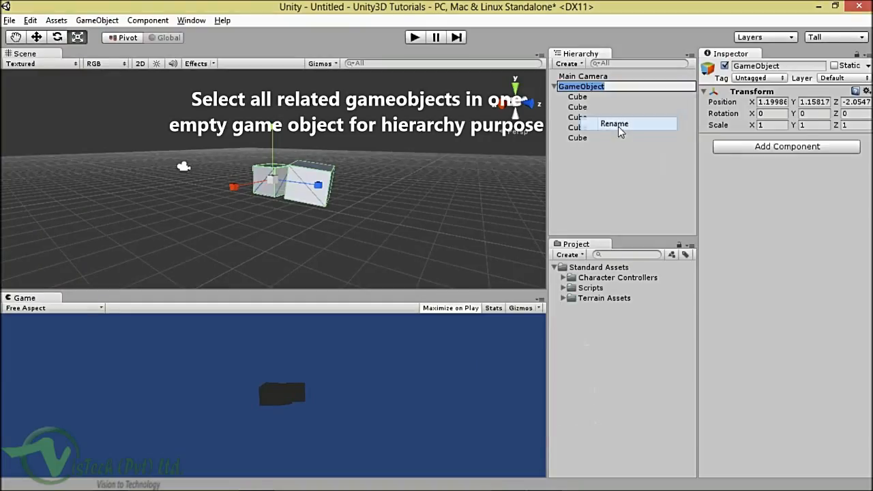
pyautogui.write('cubes')
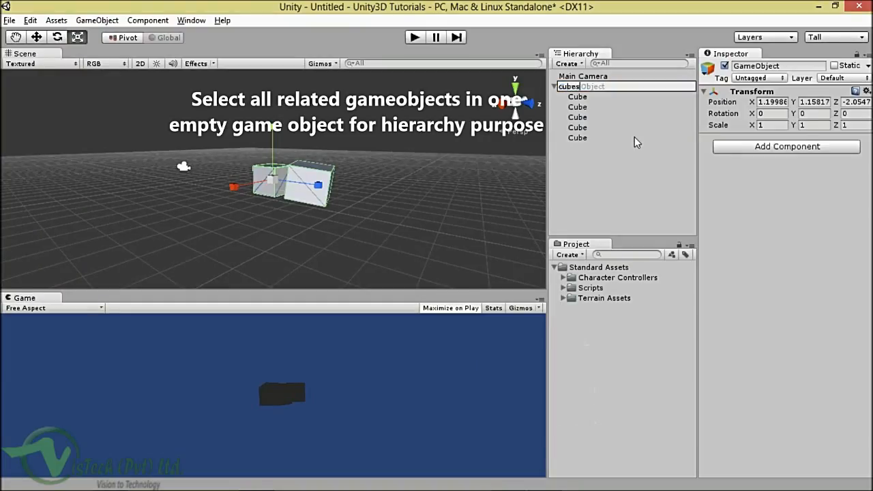
pyautogui.press('Home')
pyautogui.press('Delete')
pyautogui.write('C')
pyautogui.press('Return')
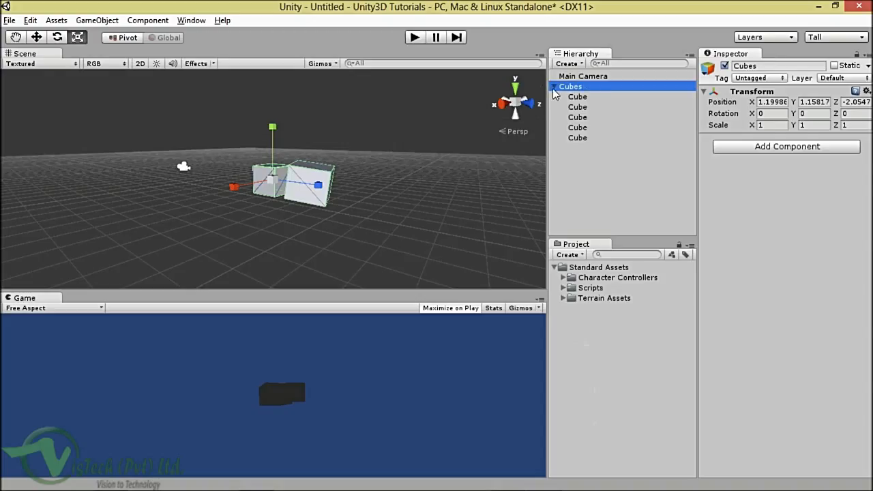
# Step: Check the five child cubes, then collapse and re-expand the Cubes group in the Hierarchy
pyautogui.click(575, 96)
pyautogui.hotkey('shift', 'Down')
pyautogui.hotkey('shift', 'Down')
pyautogui.hotkey('shift', 'Down')
pyautogui.hotkey('shift', 'Down')
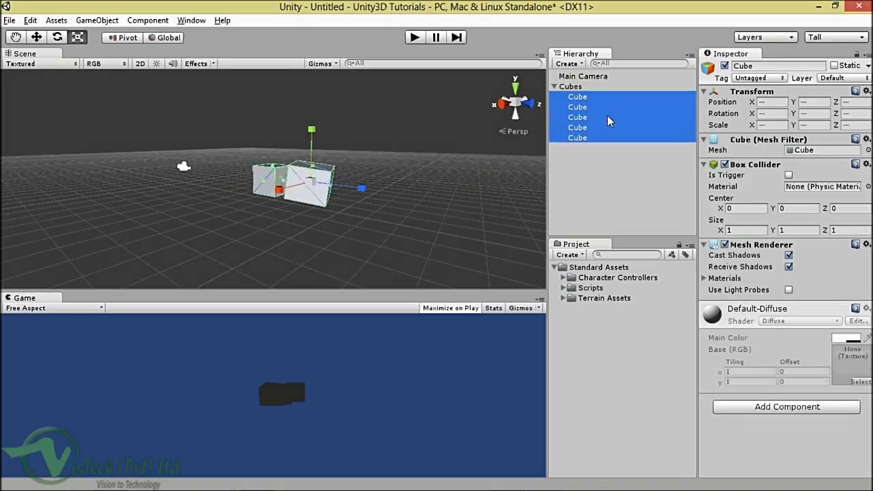
pyautogui.click(576, 87)
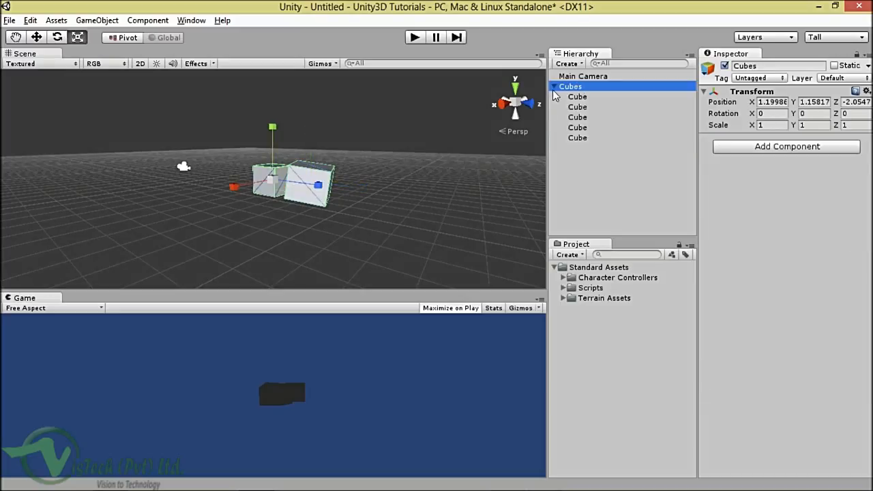
pyautogui.click(555, 87)
pyautogui.click(587, 126)
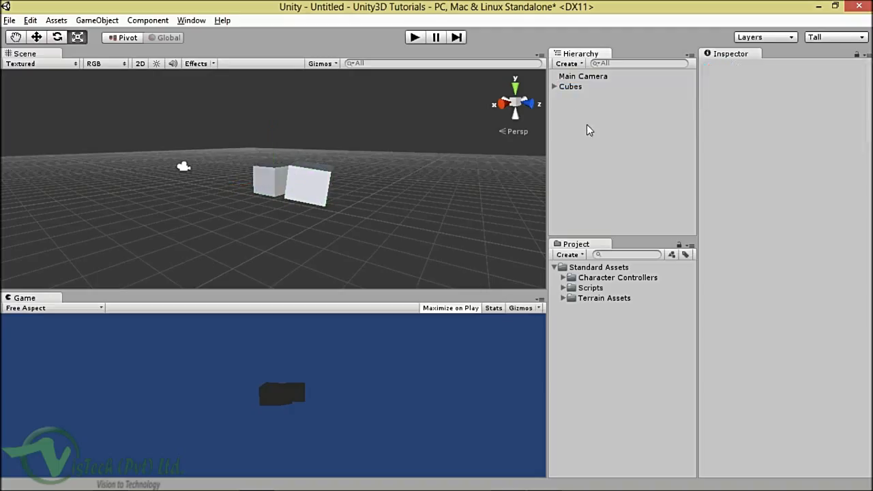
pyautogui.click(554, 86)
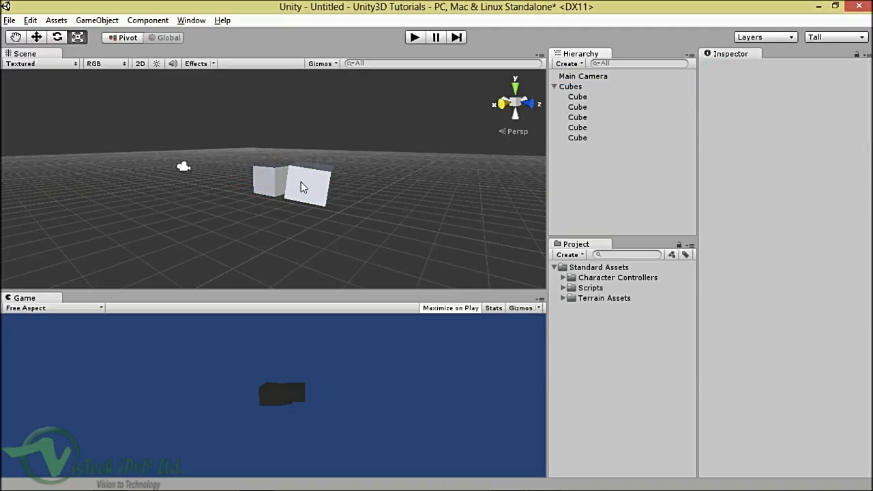
# Step: Move the first cube further along Z and raise it slightly with the Move tool
pyautogui.keyDown('alt'); pyautogui.moveTo(295, 178); pyautogui.dragTo(371, 232); pyautogui.keyUp('alt')
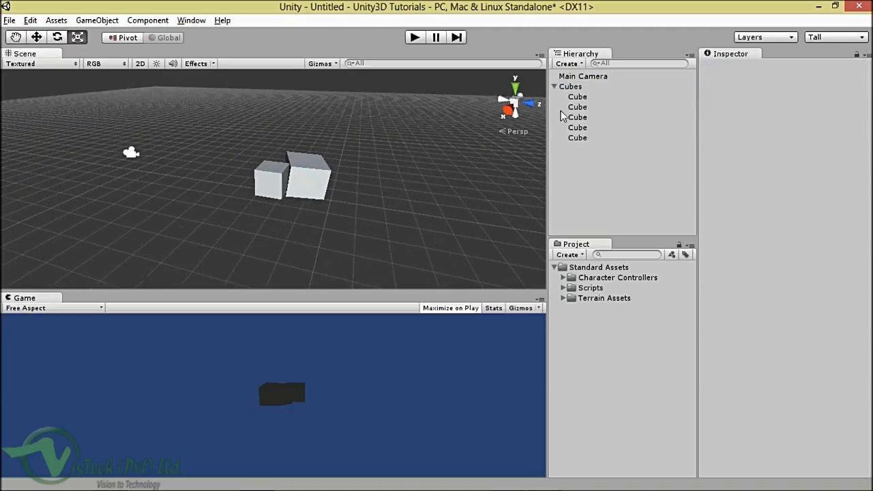
pyautogui.click(577, 97)
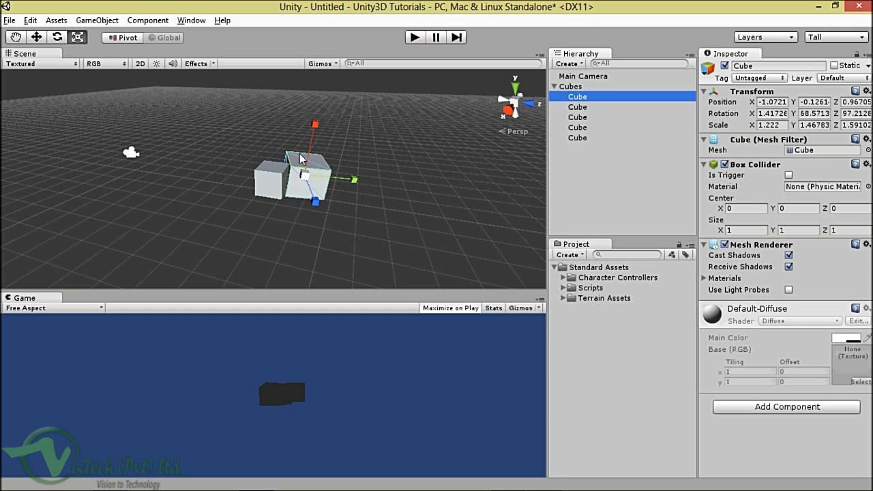
pyautogui.click(37, 38)
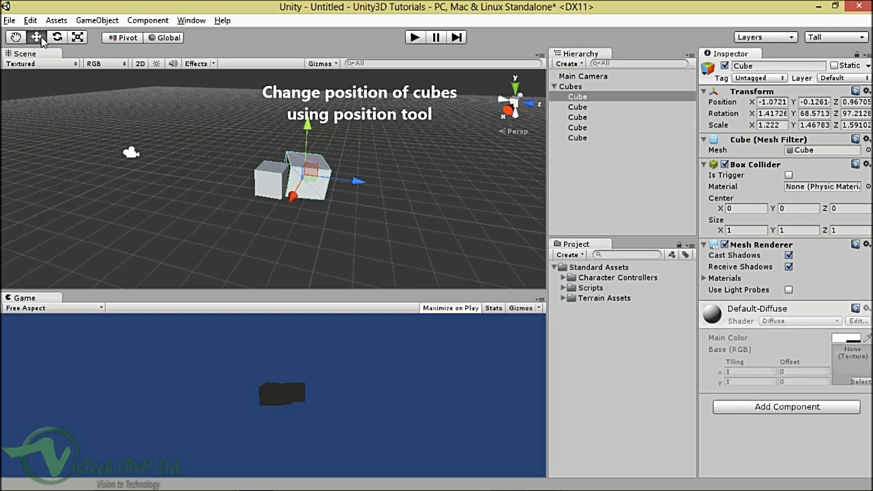
pyautogui.moveTo(358, 182); pyautogui.dragTo(433, 191)
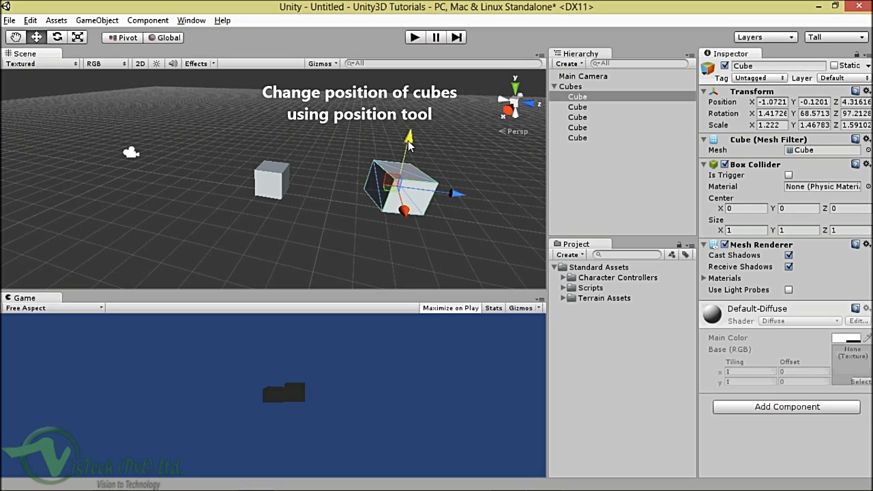
pyautogui.moveTo(416, 151); pyautogui.dragTo(416, 127)
# Step: Reposition the others: third cube beside its neighbour, fourth far left, fifth raised and left
pyautogui.click(554, 117)
pyautogui.moveTo(314, 187); pyautogui.dragTo(340, 194)
pyautogui.click(579, 127)
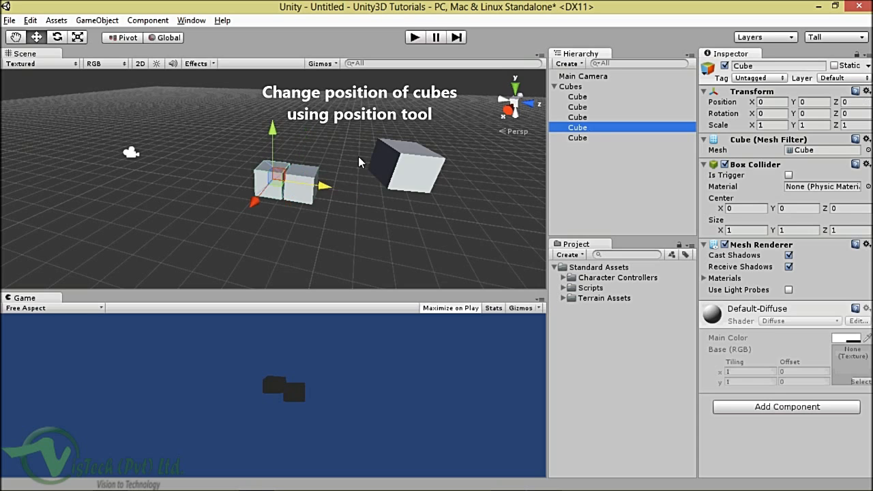
pyautogui.moveTo(326, 187); pyautogui.dragTo(178, 143)
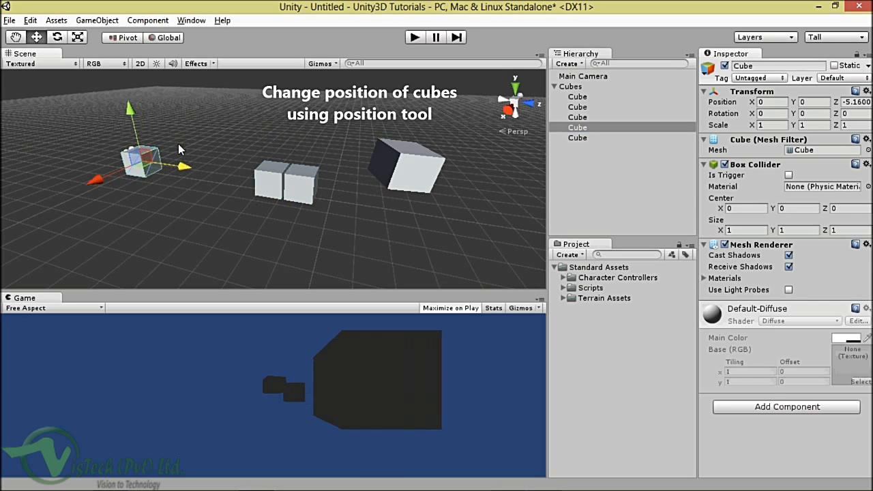
pyautogui.click(576, 138)
pyautogui.moveTo(274, 129); pyautogui.dragTo(274, 89)
pyautogui.moveTo(316, 147); pyautogui.dragTo(258, 146)
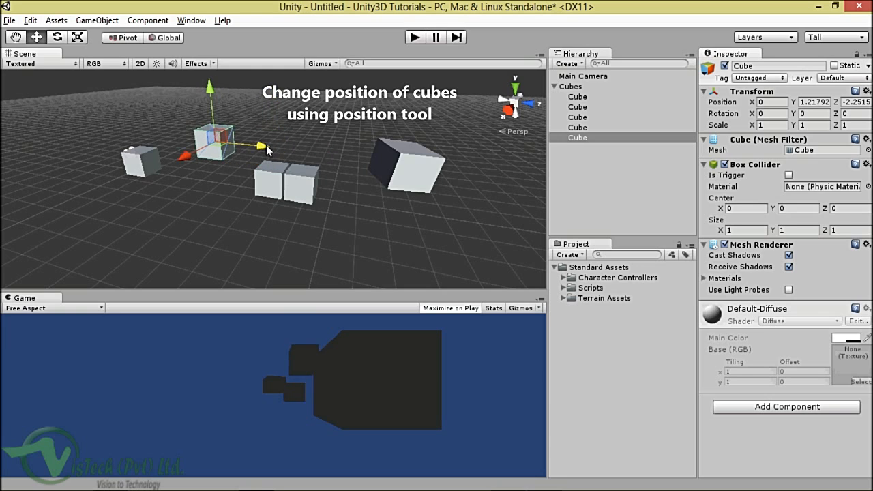
pyautogui.click(571, 87)
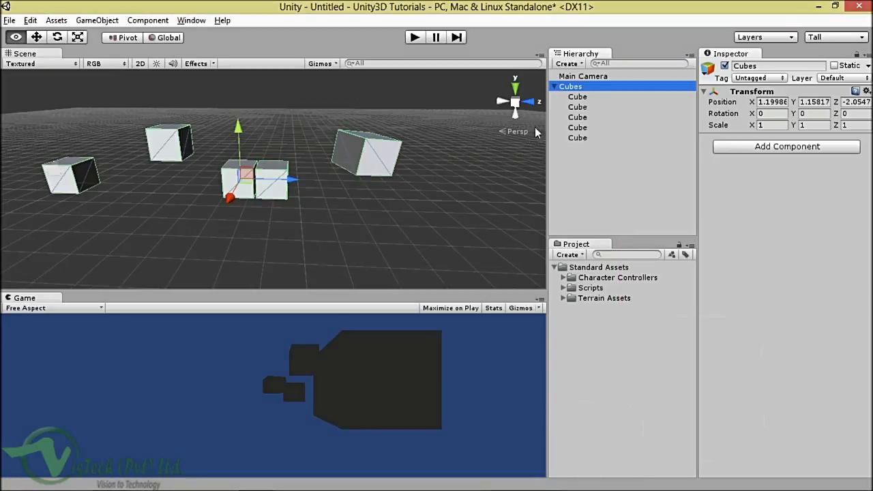
# Step: Frame the third cube with Frame Selected, then zoom in and orbit to a lower angle
pyautogui.click(580, 120)
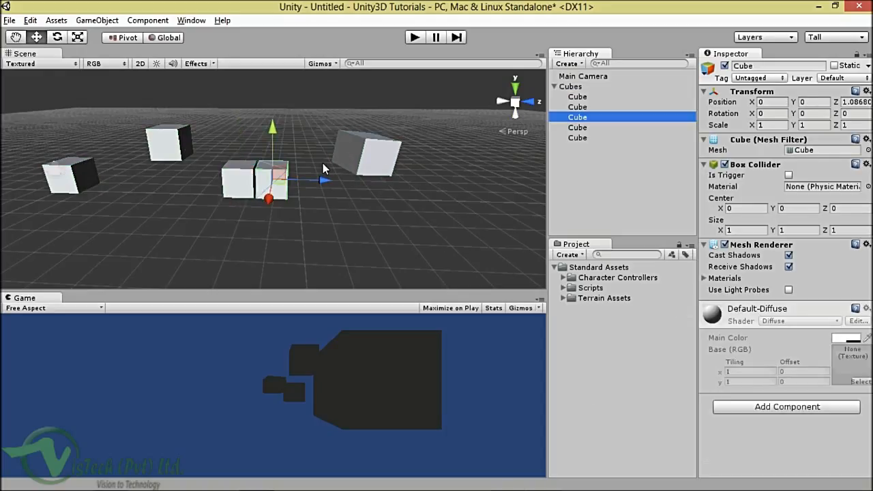
pyautogui.click(578, 97)
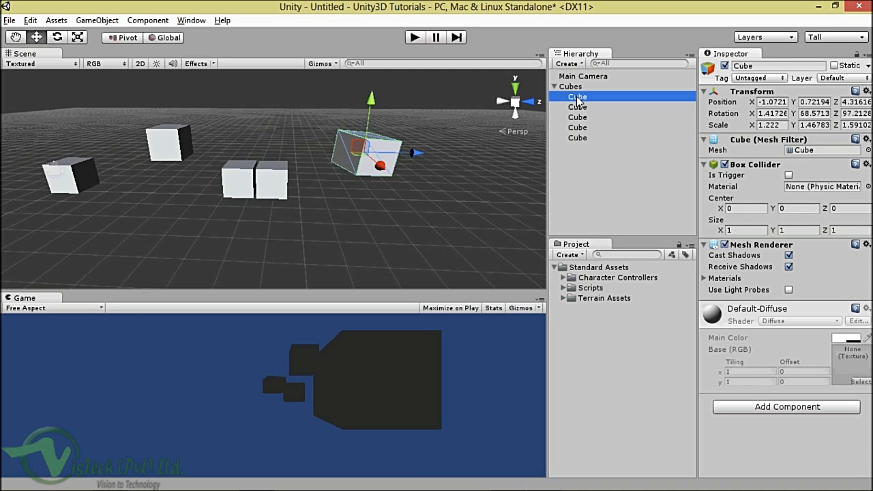
pyautogui.click(578, 117)
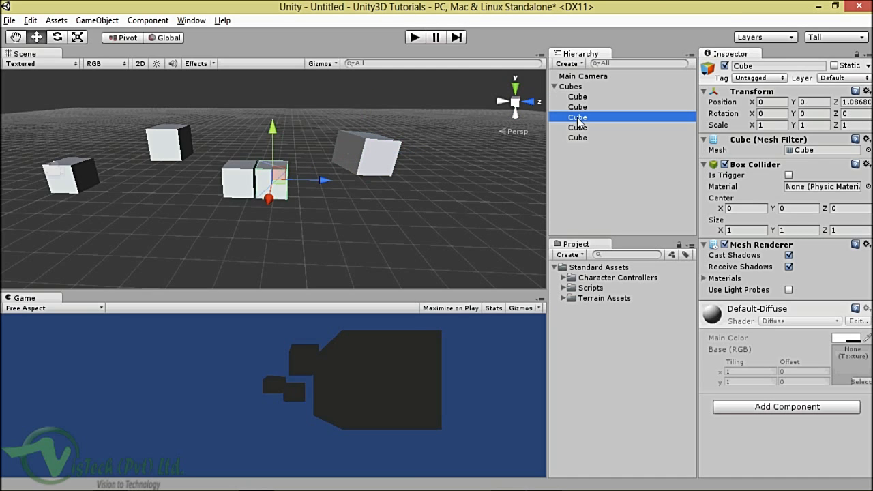
pyautogui.click(30, 19)
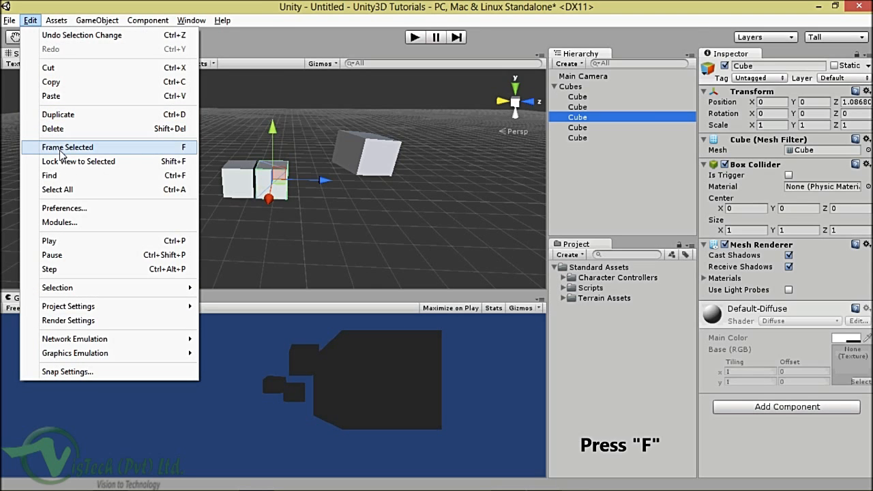
pyautogui.click(60, 150)
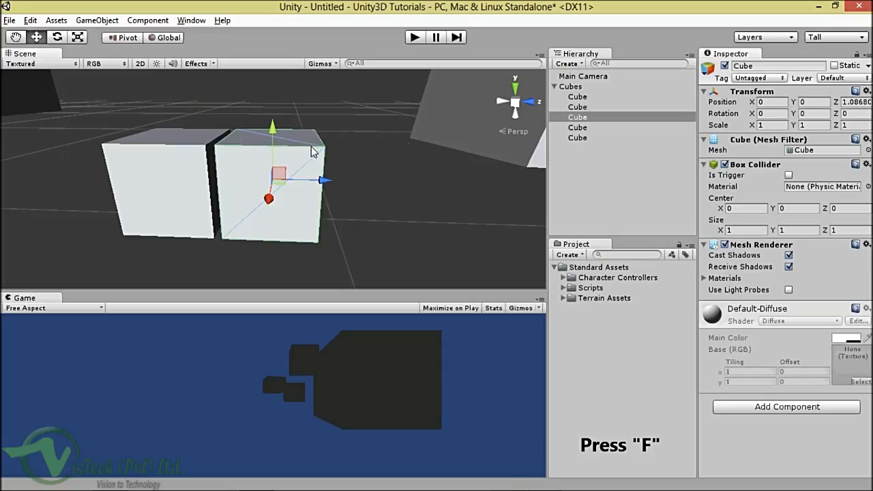
pyautogui.scroll(2, 312, 151)
pyautogui.press('f')
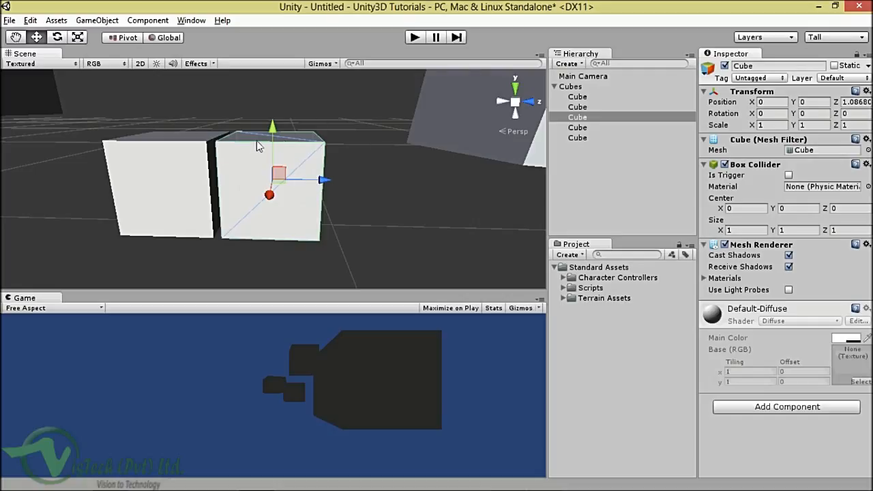
pyautogui.scroll(-3, 329, 131)
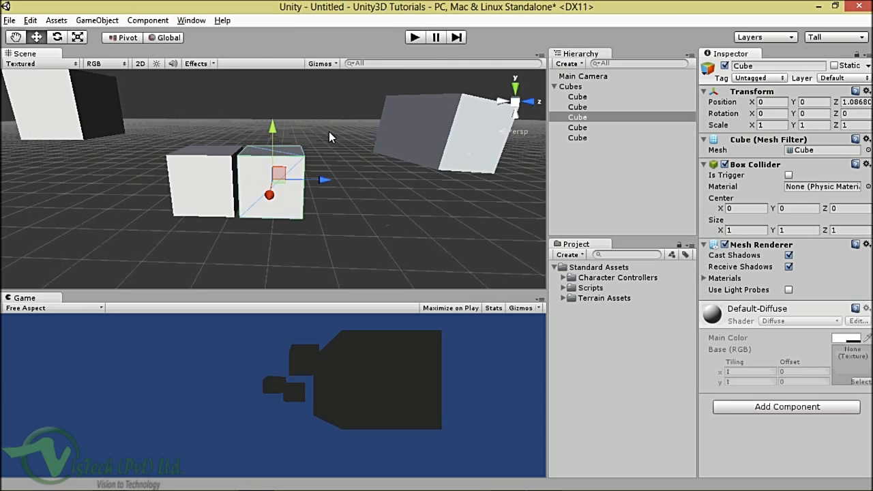
pyautogui.scroll(2, 329, 136)
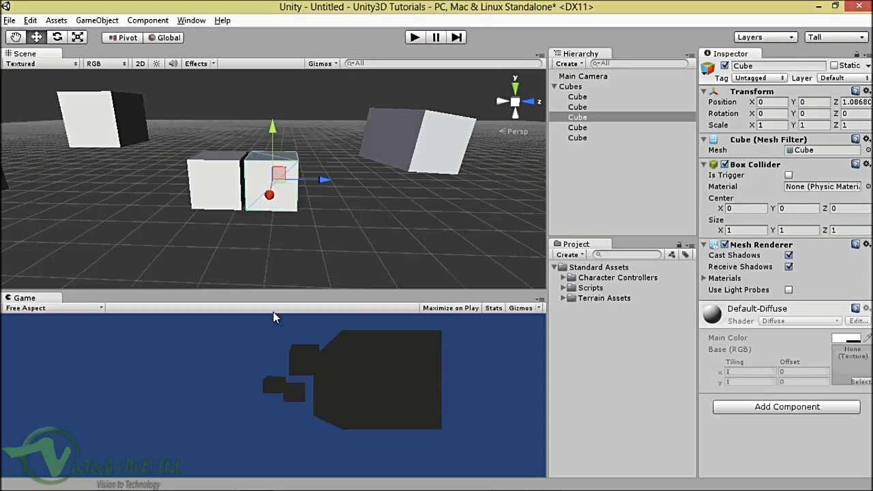
pyautogui.keyDown('alt'); pyautogui.moveTo(281, 215); pyautogui.dragTo(300, 207); pyautogui.keyUp('alt')
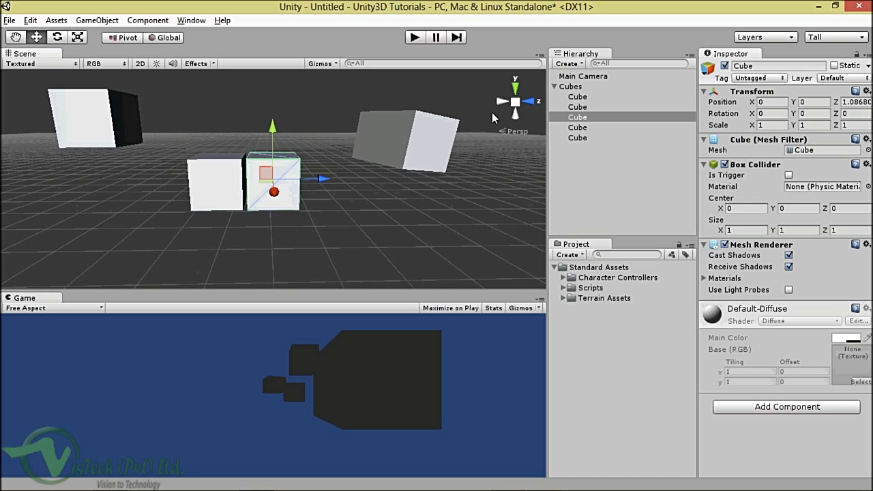
# Step: Align the Main Camera with the Scene view so the Game view shows all five cubes
pyautogui.click(573, 77)
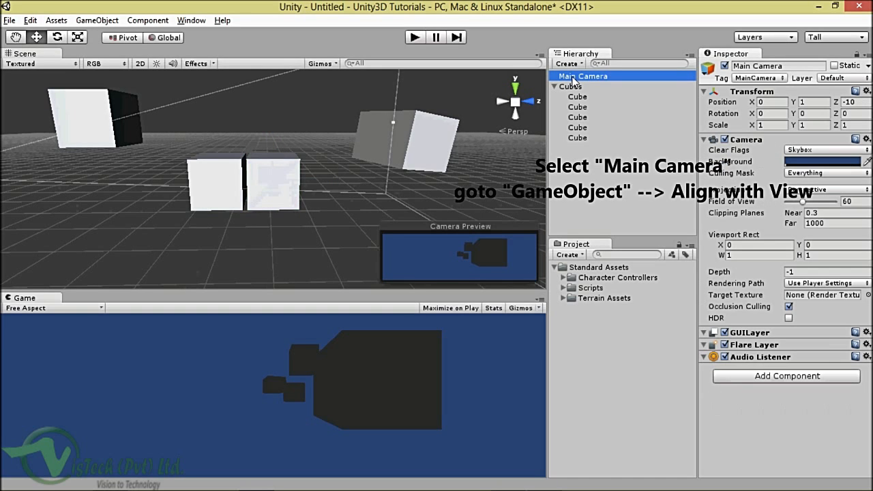
pyautogui.click(57, 22)
pyautogui.moveTo(89, 24)
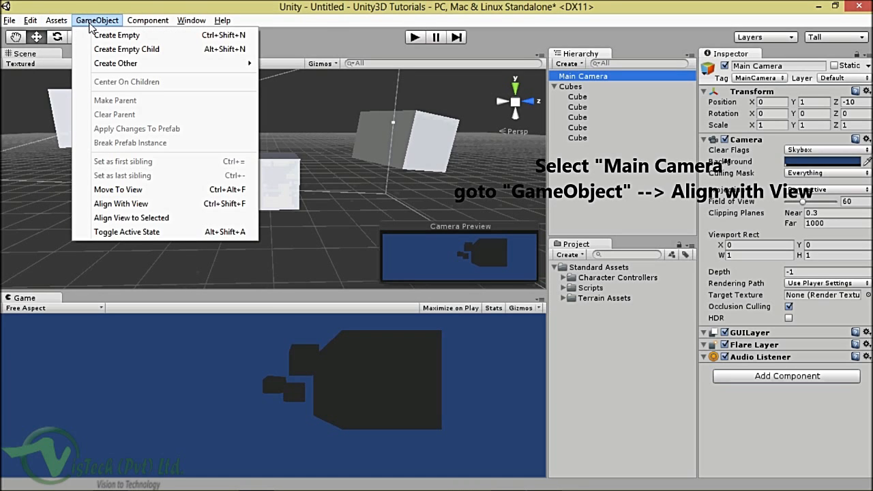
pyautogui.click(143, 204)
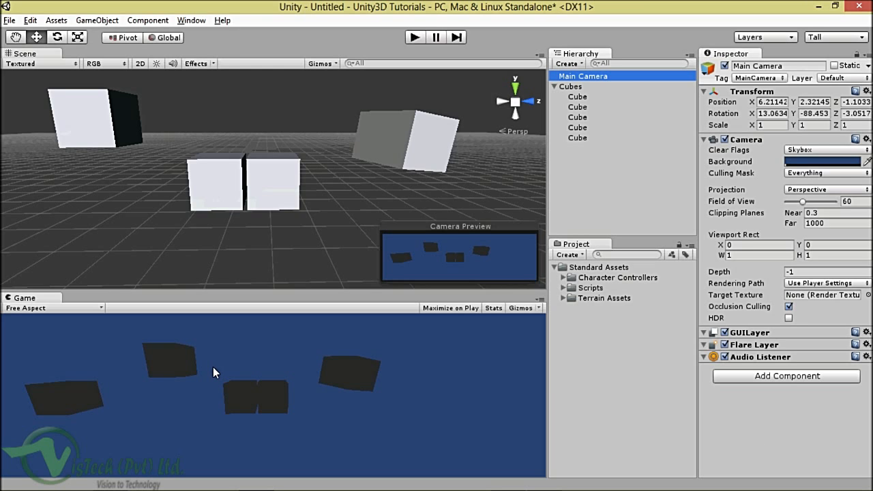
pyautogui.press('f')
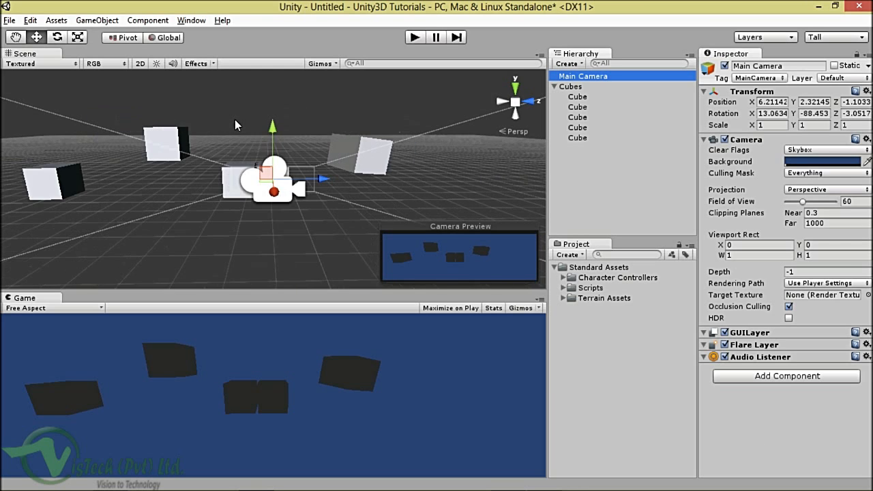
pyautogui.click(235, 125)
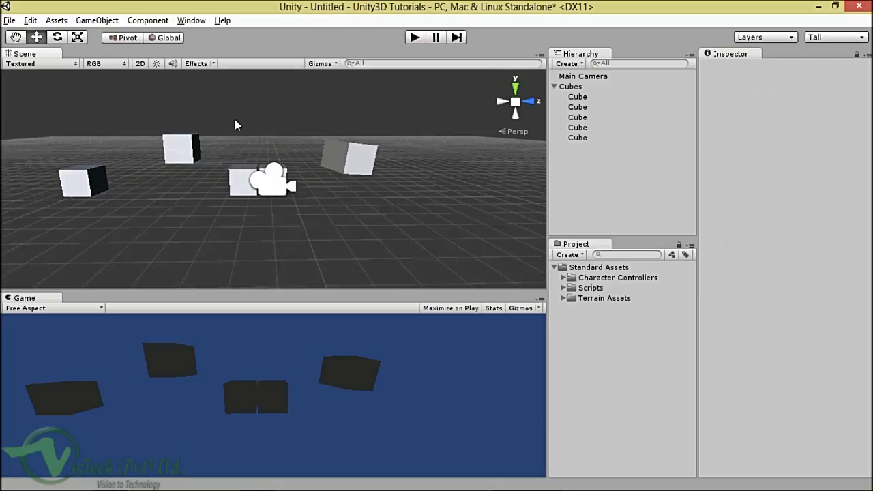
pyautogui.scroll(-1, 235, 124)
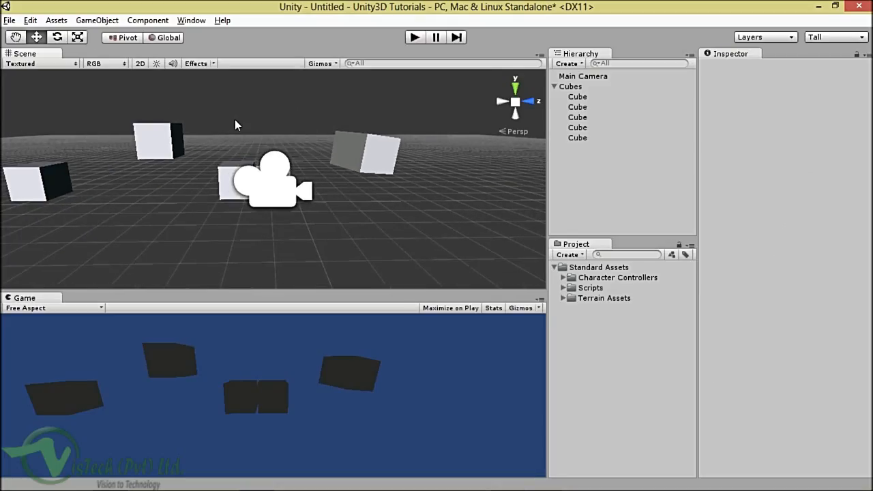
pyautogui.click(567, 77)
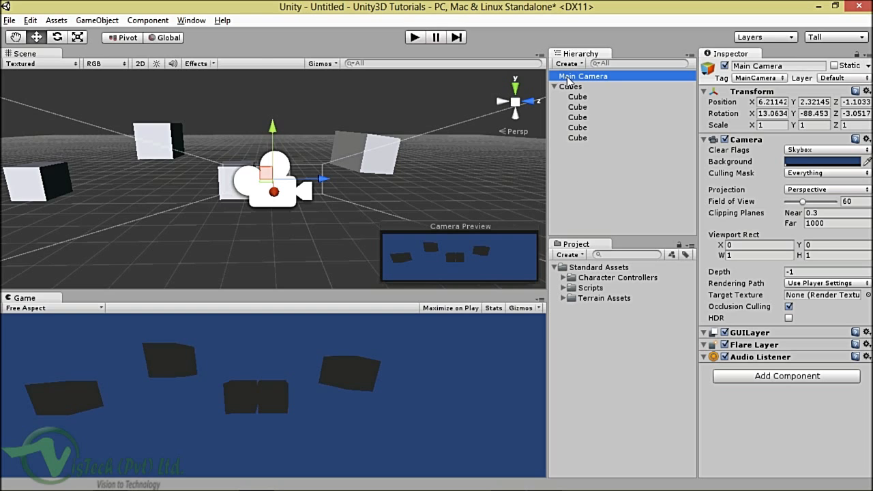
# Step: Re-align the Main Camera with the wider Scene view so the cubes appear smaller
pyautogui.click(97, 20)
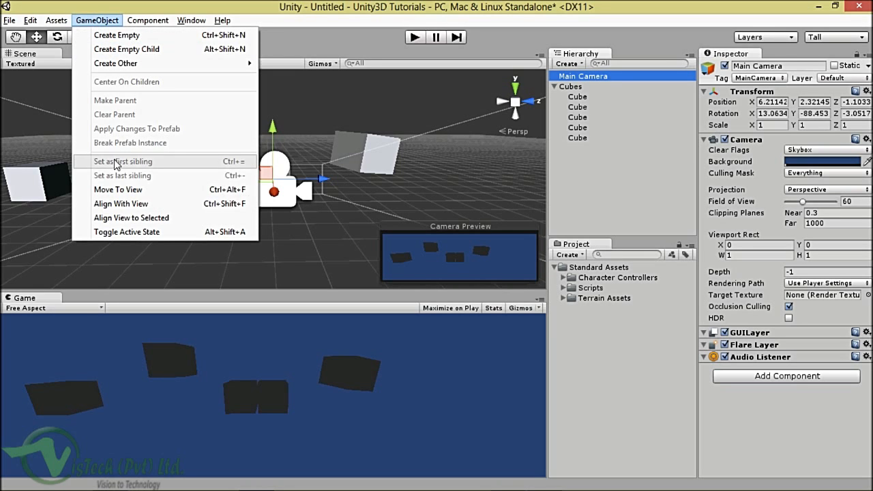
pyautogui.click(131, 206)
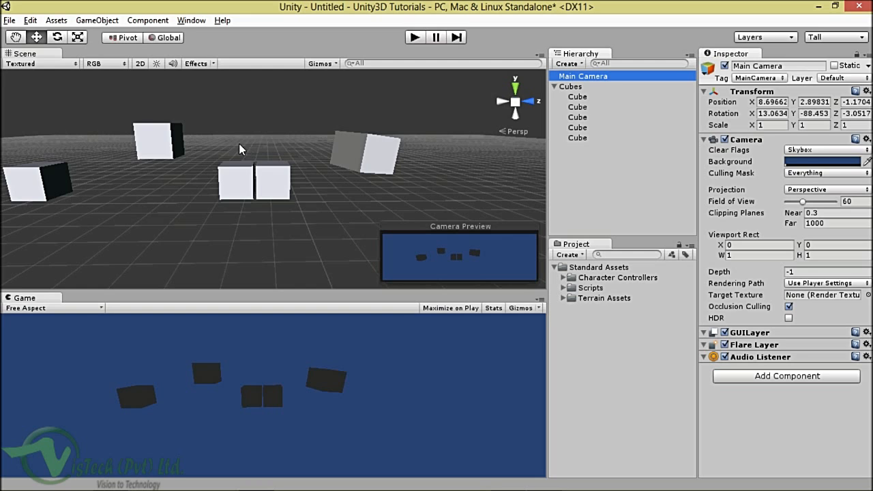
pyautogui.moveTo(254, 156)
pyautogui.keyDown('alt'); pyautogui.mouseDown()
pyautogui.moveTo(260, 141)
pyautogui.moveTo(256, 163)
pyautogui.mouseUp(); pyautogui.keyUp('alt')
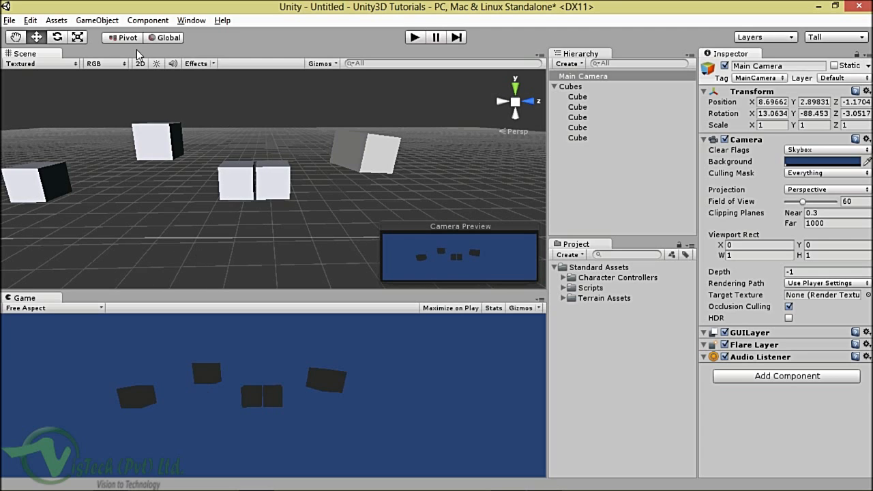
pyautogui.click(106, 25)
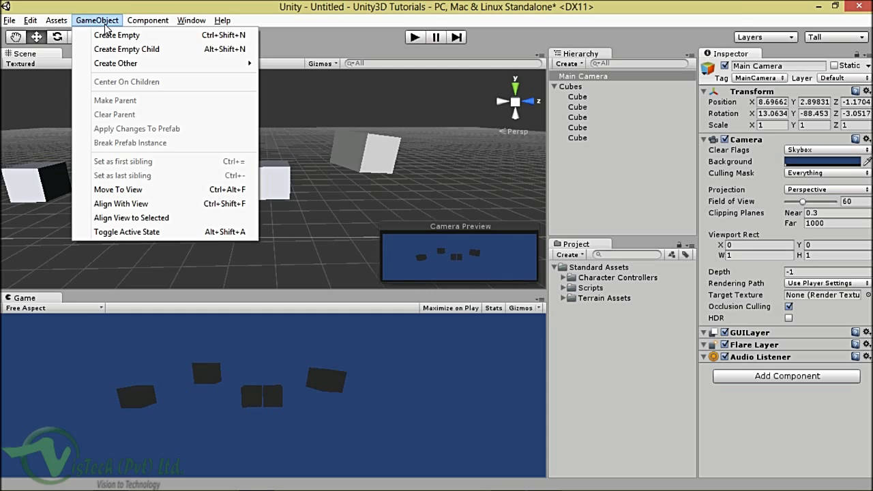
# Step: Show the GameObject > Create Other submenu listing the light types
pyautogui.moveTo(171, 63)
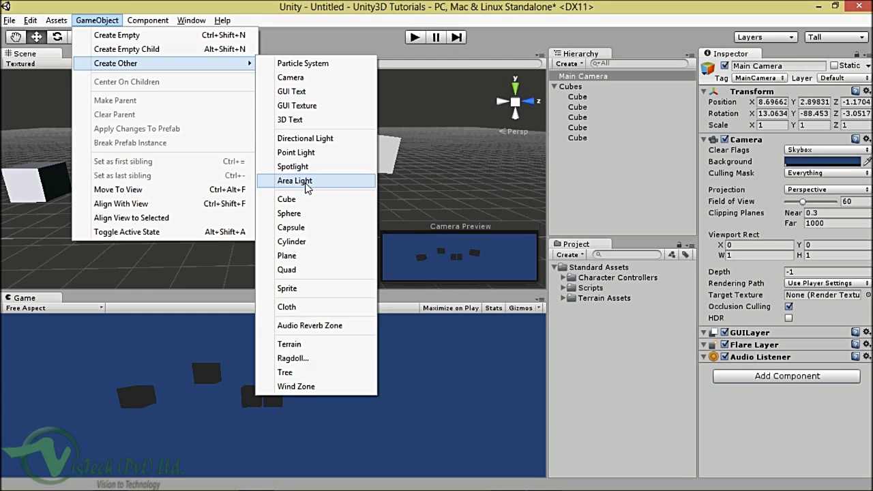
# Step: Add a Directional Light to the scene and select it in the Hierarchy
pyautogui.click(307, 140)
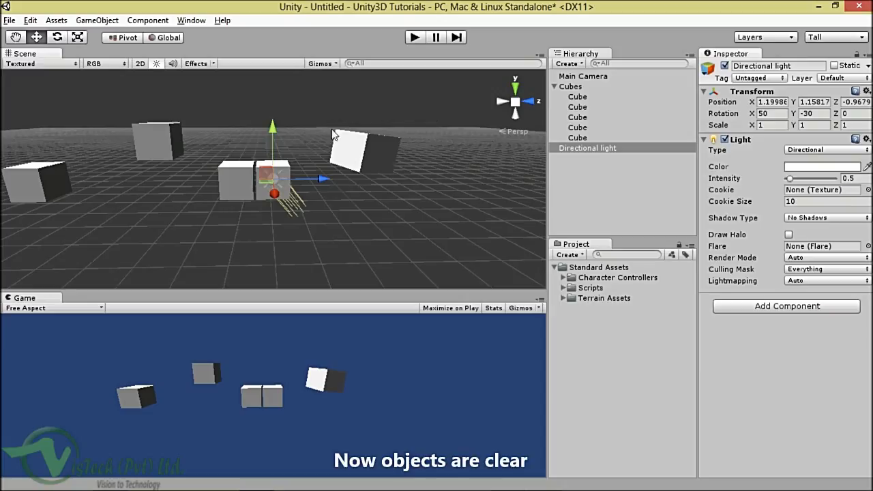
pyautogui.click(593, 150)
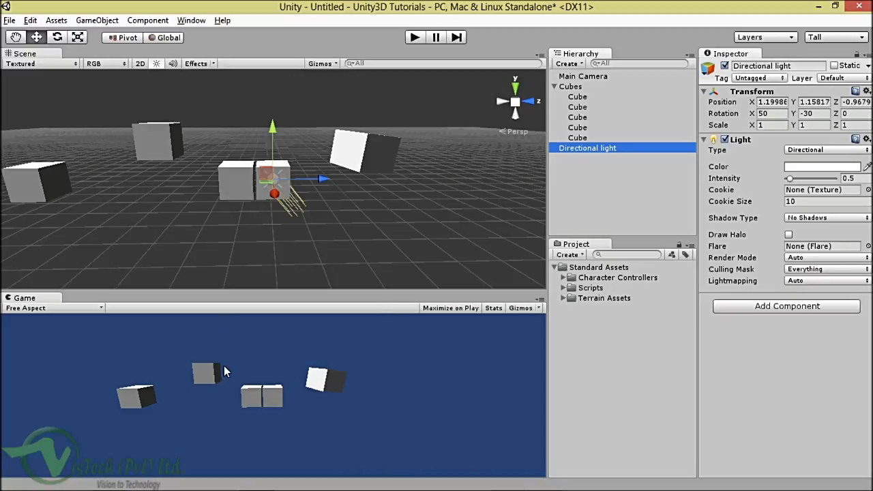
pyautogui.click(447, 307)
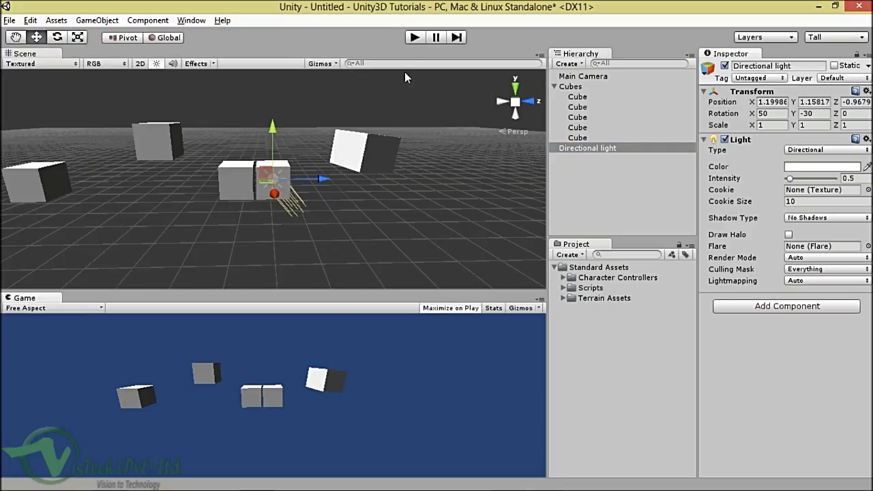
pyautogui.click(413, 38)
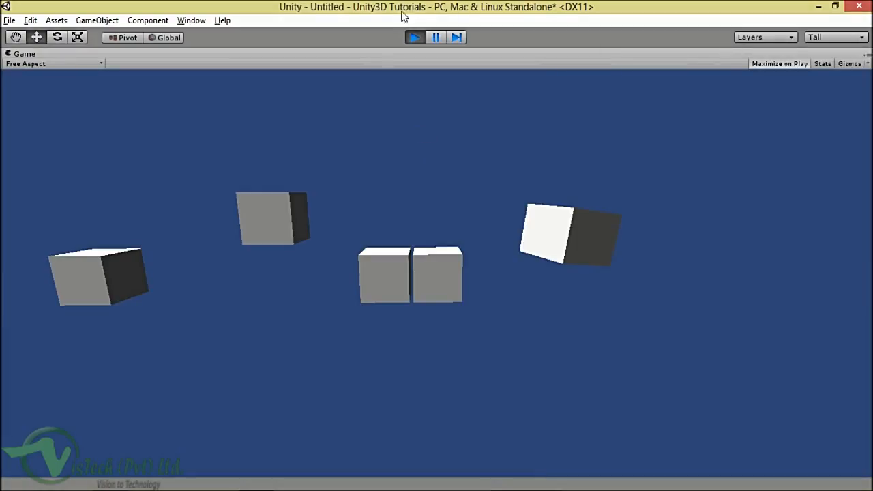
pyautogui.click(413, 38)
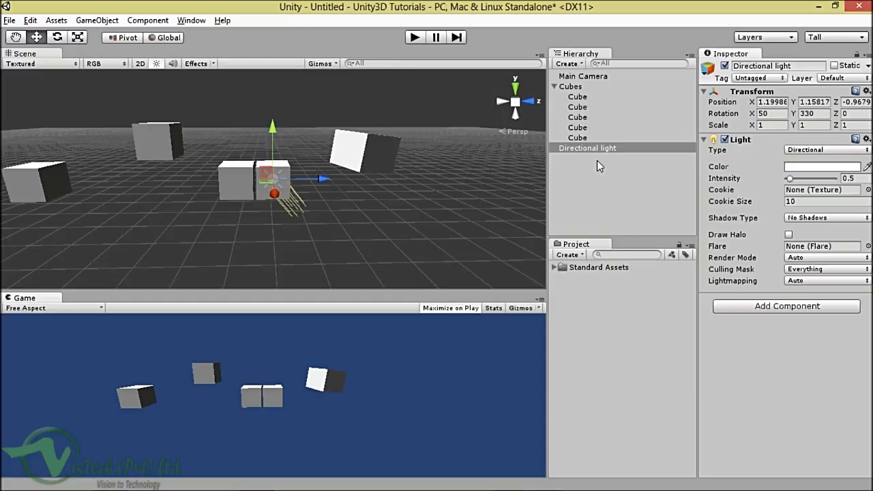
# Step: Inspect each of the five cubes to identify which ones sit in the central pair
pyautogui.click(576, 87)
pyautogui.click(577, 97)
pyautogui.click(577, 107)
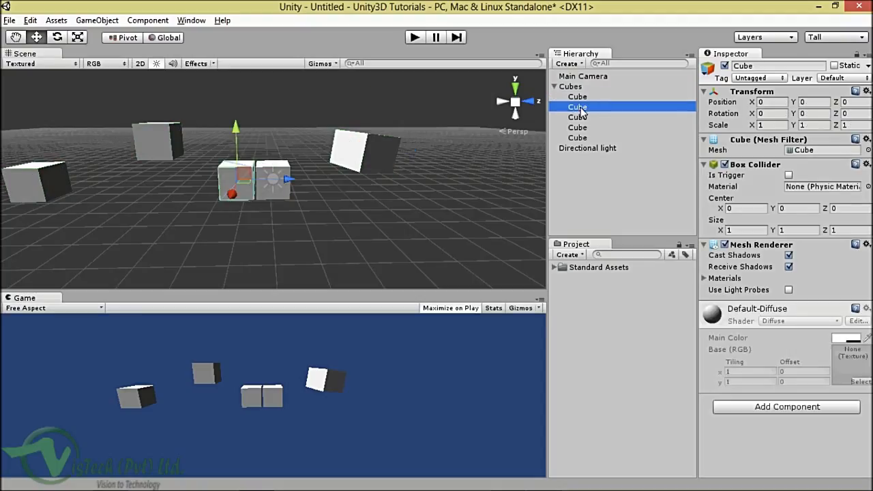
pyautogui.click(579, 120)
pyautogui.click(580, 129)
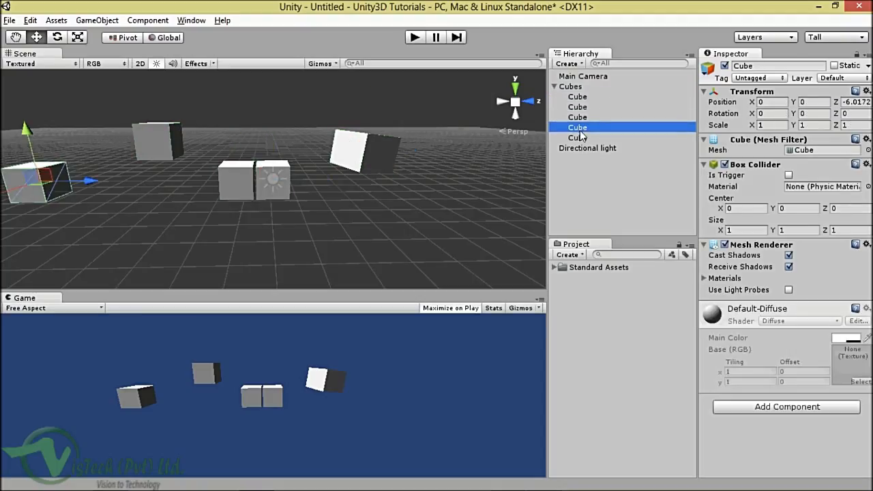
pyautogui.click(580, 137)
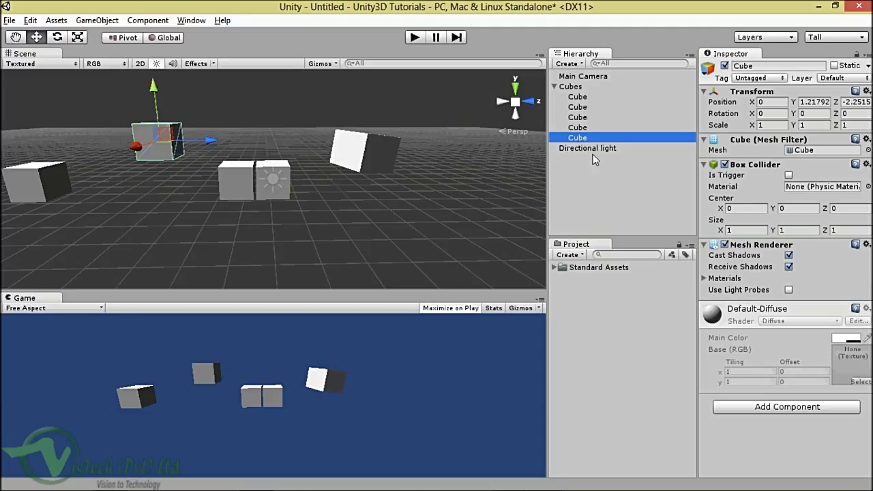
pyautogui.click(578, 96)
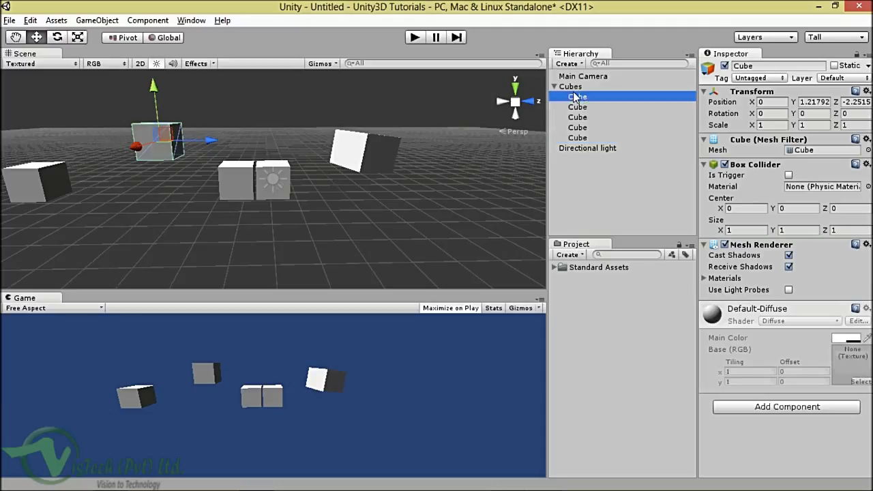
pyautogui.click(580, 107)
pyautogui.click(579, 97)
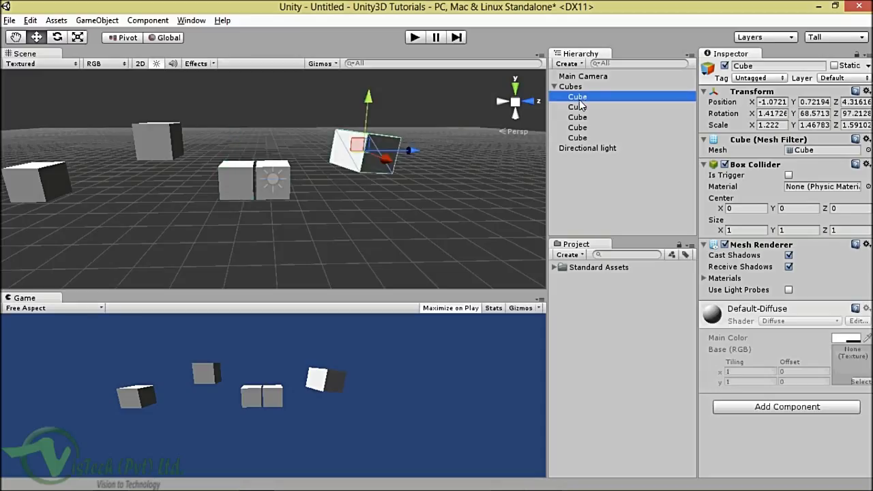
pyautogui.click(581, 108)
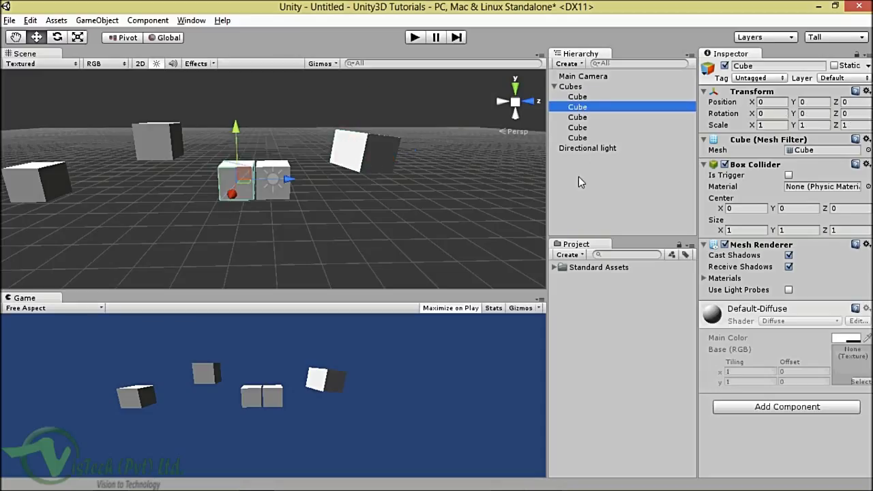
pyautogui.click(581, 117)
# Step: Delete the first, fourth and fifth cubes together
pyautogui.click(578, 98)
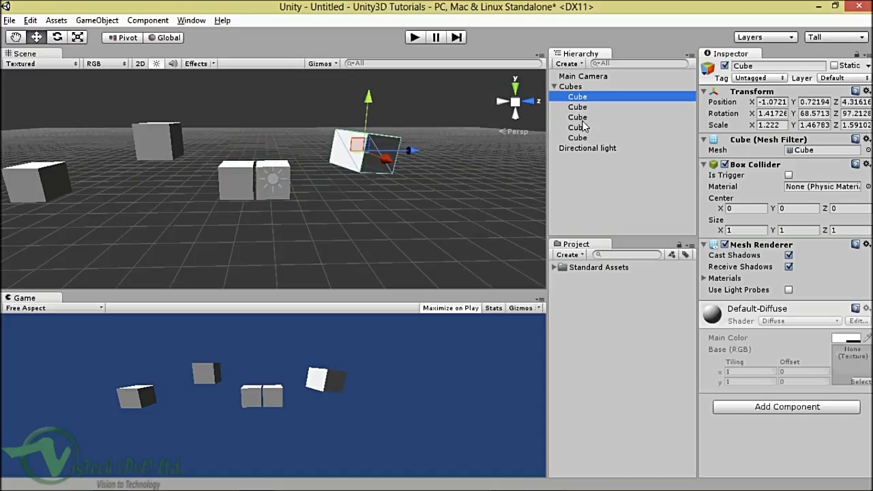
pyautogui.keyDown('ctrl'); pyautogui.click(578, 127); pyautogui.keyUp('ctrl')
pyautogui.keyDown('ctrl'); pyautogui.click(582, 137); pyautogui.keyUp('ctrl')
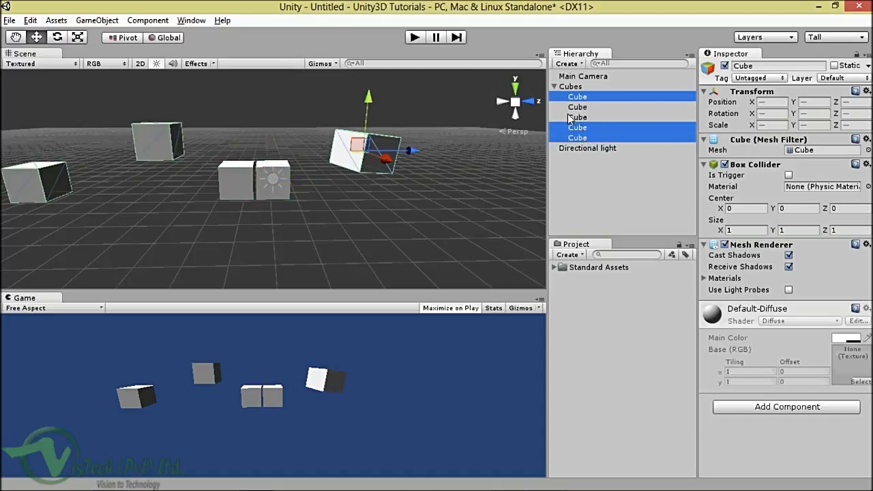
pyautogui.press('Delete')
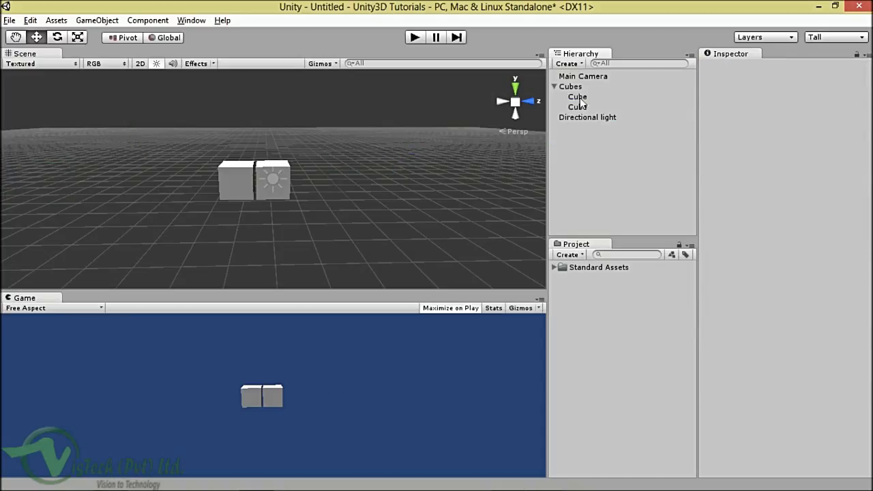
# Step: Drag the Cubes parent upward along Y, then orbit the view to face the cubes
pyautogui.click(578, 97)
pyautogui.click(578, 107)
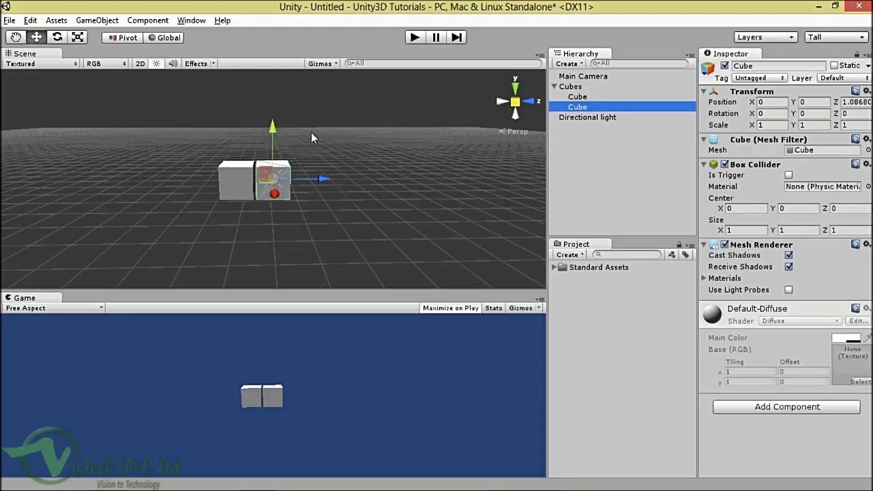
pyautogui.click(573, 86)
pyautogui.moveTo(235, 131); pyautogui.dragTo(232, 101)
pyautogui.keyDown('alt'); pyautogui.moveTo(317, 177); pyautogui.dragTo(195, 201); pyautogui.keyUp('alt')
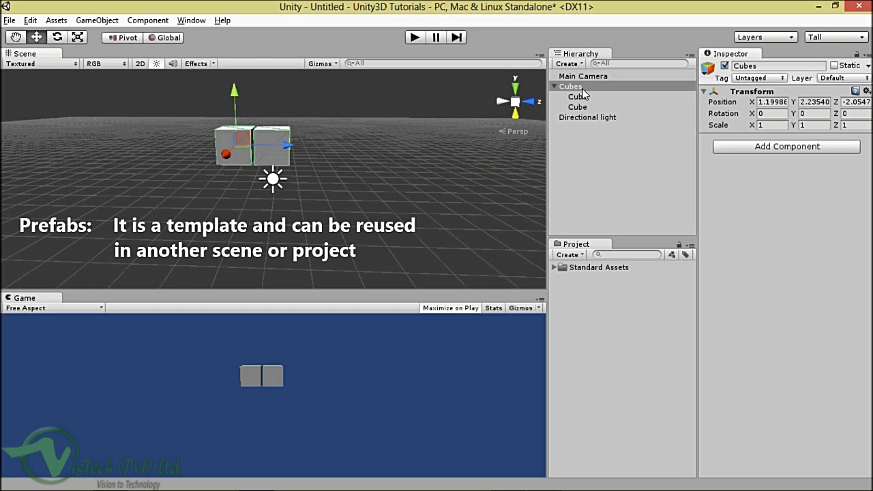
pyautogui.keyDown('alt'); pyautogui.moveTo(361, 139); pyautogui.dragTo(356, 189); pyautogui.keyUp('alt')
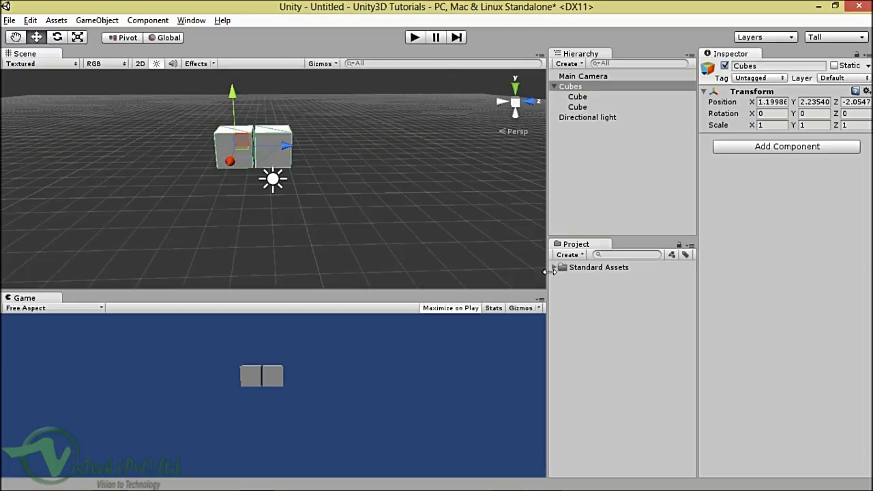
# Step: Create a new folder named 'Prefabs' in the Project panel
pyautogui.click(583, 255)
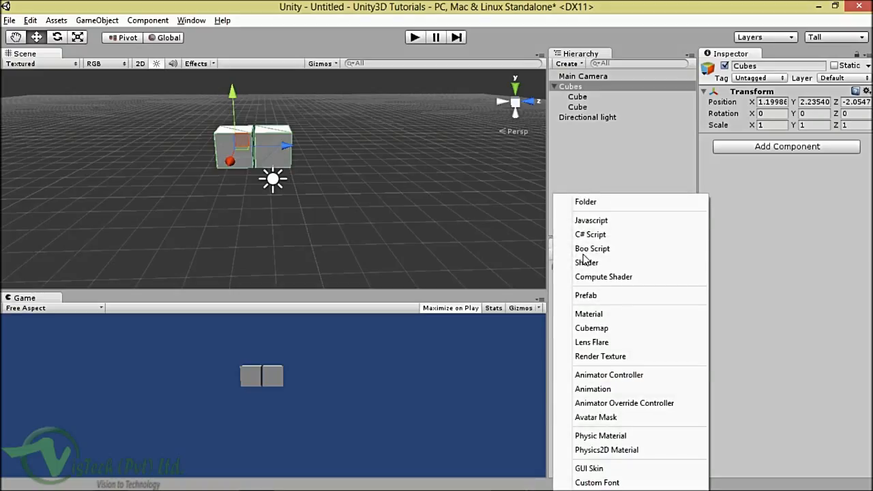
pyautogui.click(595, 207)
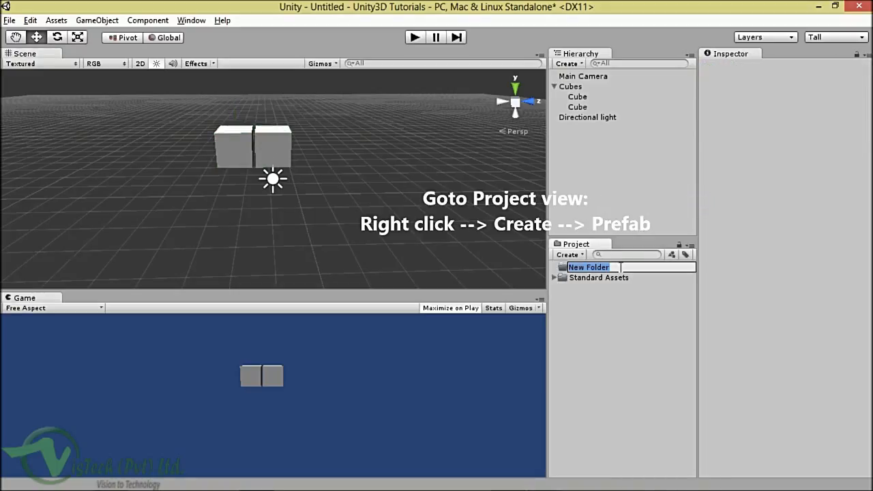
pyautogui.write('Prefabs')
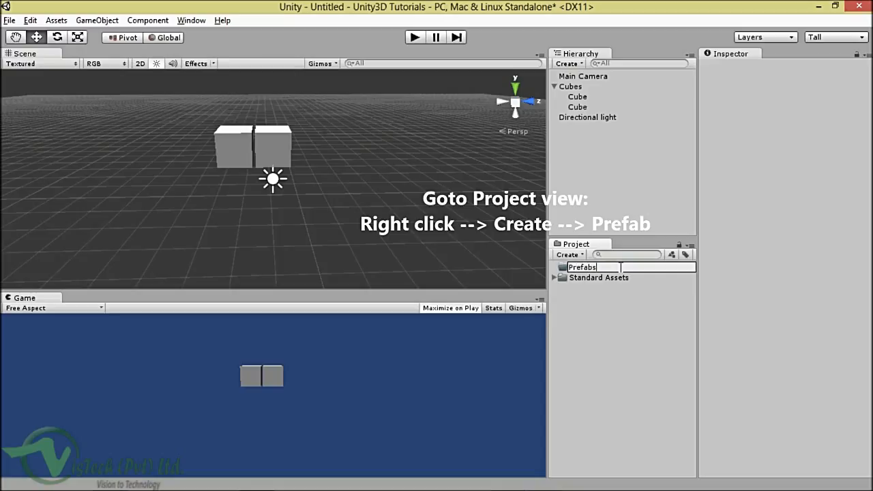
pyautogui.click(618, 267)
pyautogui.press('Return')
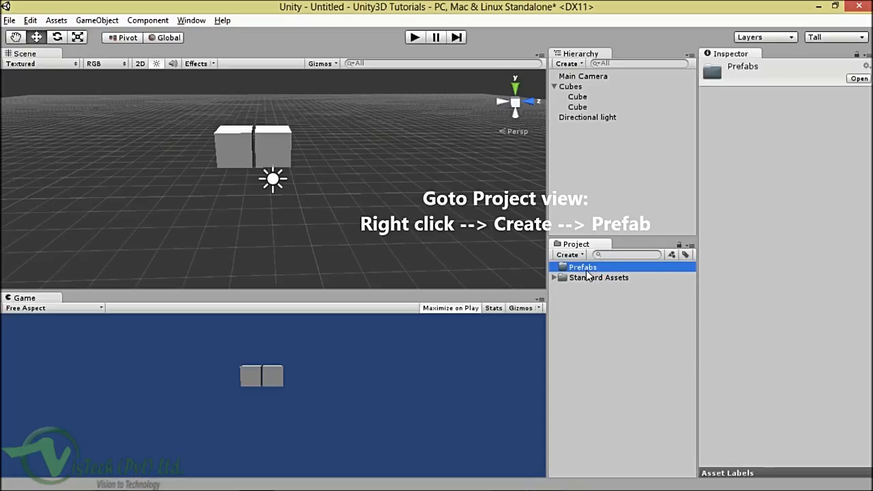
# Step: Create a new prefab named 'Cube' inside the Prefabs folder
pyautogui.rightClick(586, 272)
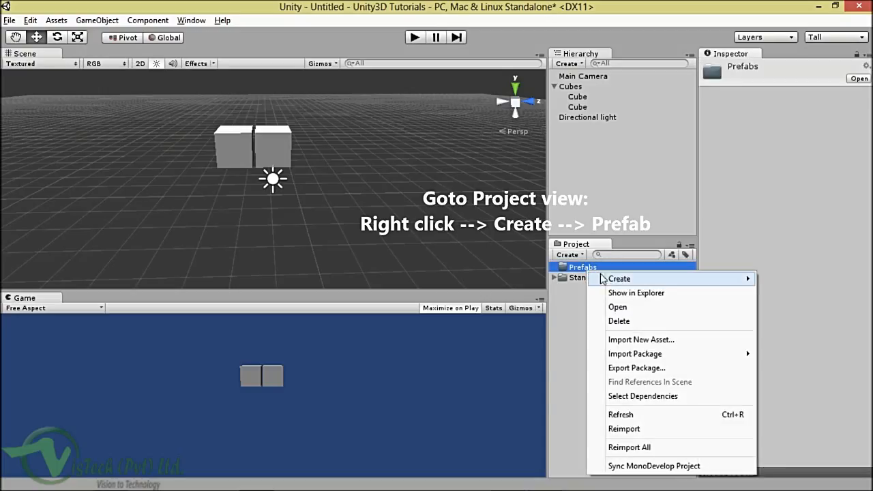
pyautogui.moveTo(610, 281)
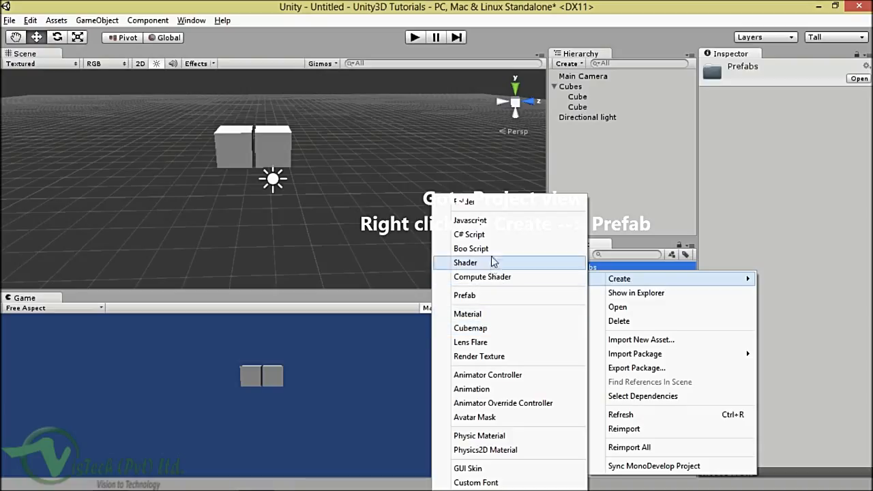
pyautogui.click(481, 296)
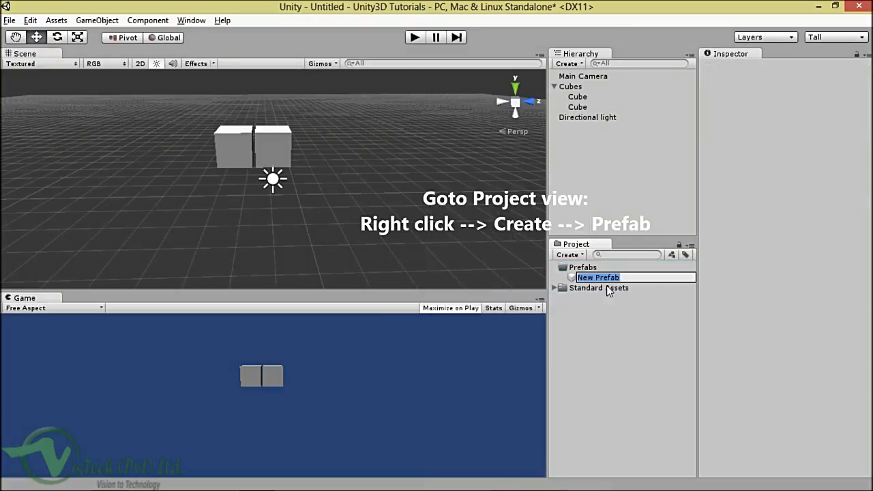
pyautogui.write('Cube')
pyautogui.press('Return')
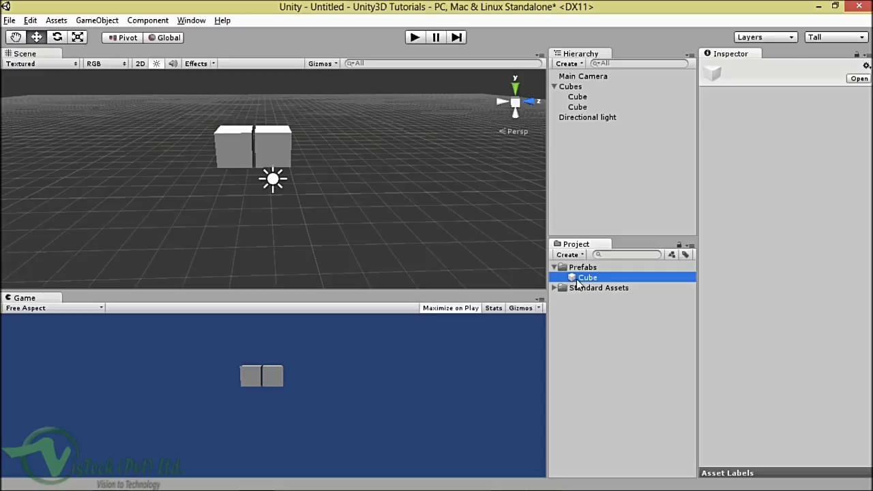
# Step: Drag the two-cube Cubes group onto the Cube prefab, then expand the prefab to confirm both cubes are inside
pyautogui.moveTo(576, 279)
pyautogui.mouseDown()
pyautogui.moveTo(431, 195)
pyautogui.moveTo(588, 282)
pyautogui.mouseUp()
pyautogui.click(582, 96)
pyautogui.click(584, 107)
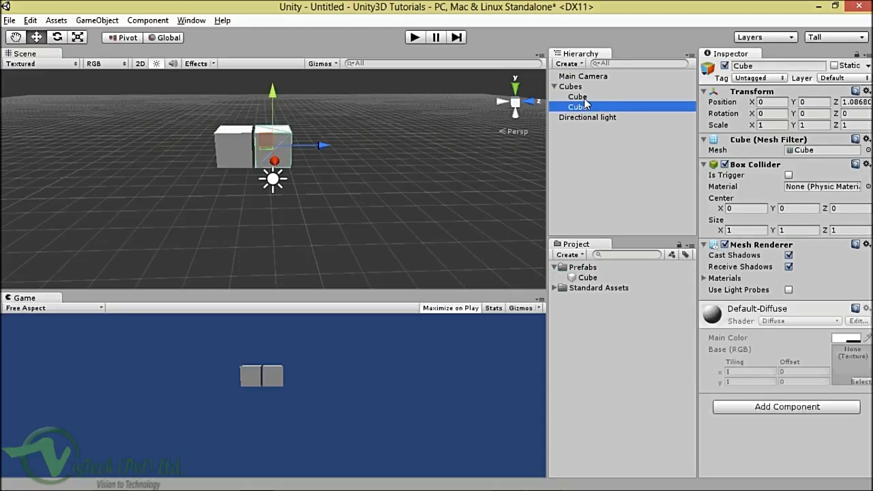
pyautogui.click(584, 97)
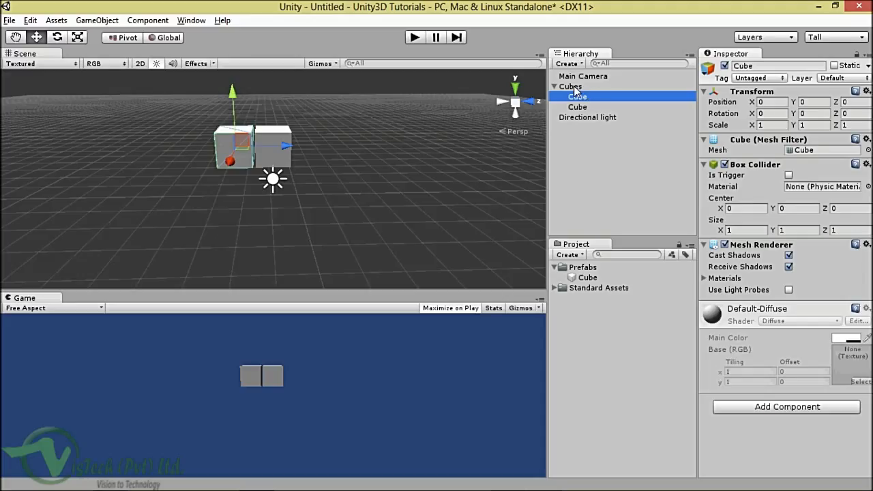
pyautogui.click(572, 87)
pyautogui.moveTo(574, 90); pyautogui.dragTo(589, 281)
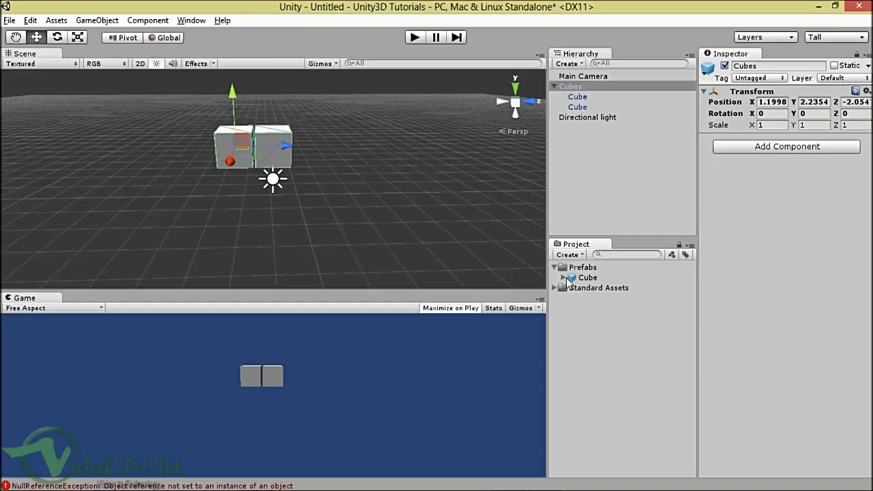
pyautogui.click(563, 277)
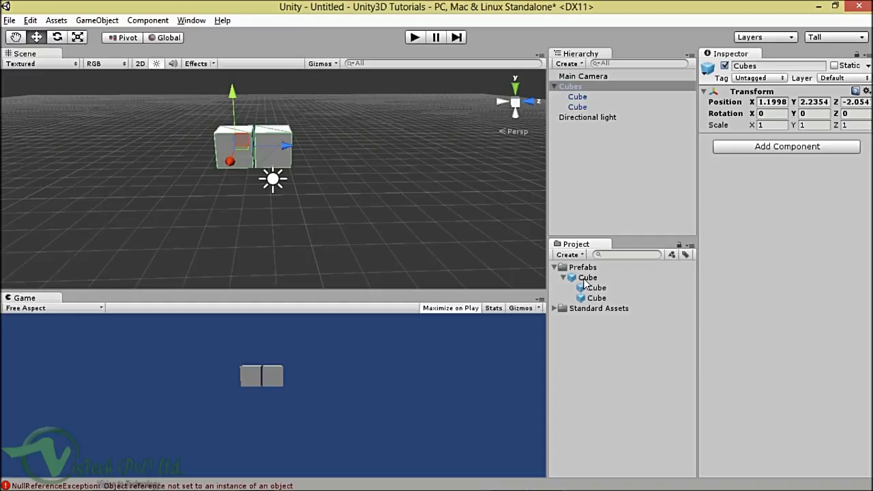
pyautogui.click(584, 278)
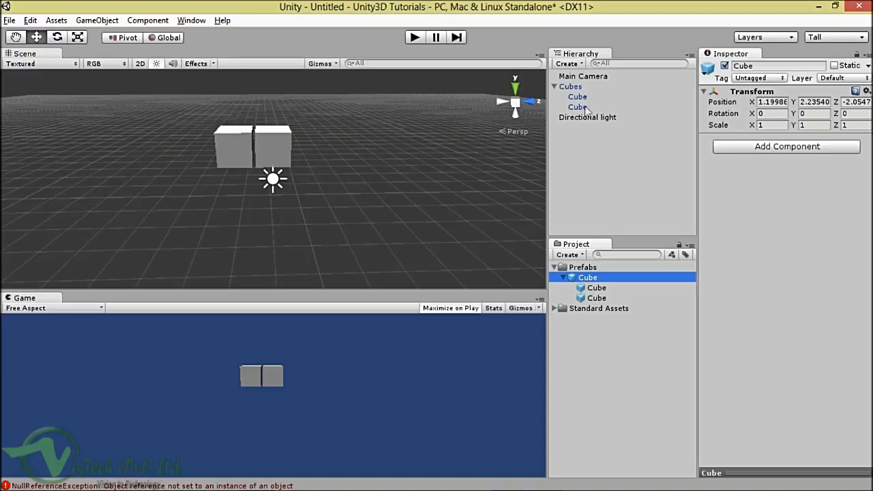
pyautogui.click(573, 88)
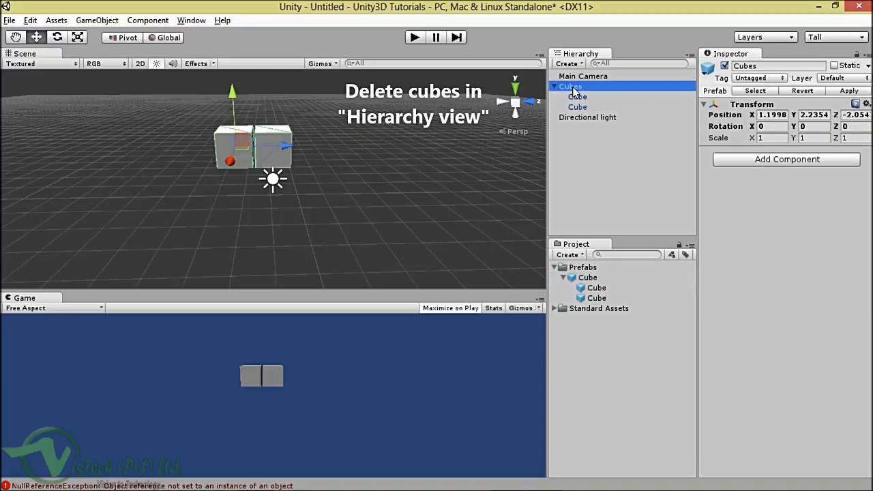
# Step: Delete the original Cubes group and place four Cube prefab instances side by side in the Scene
pyautogui.press('Delete')
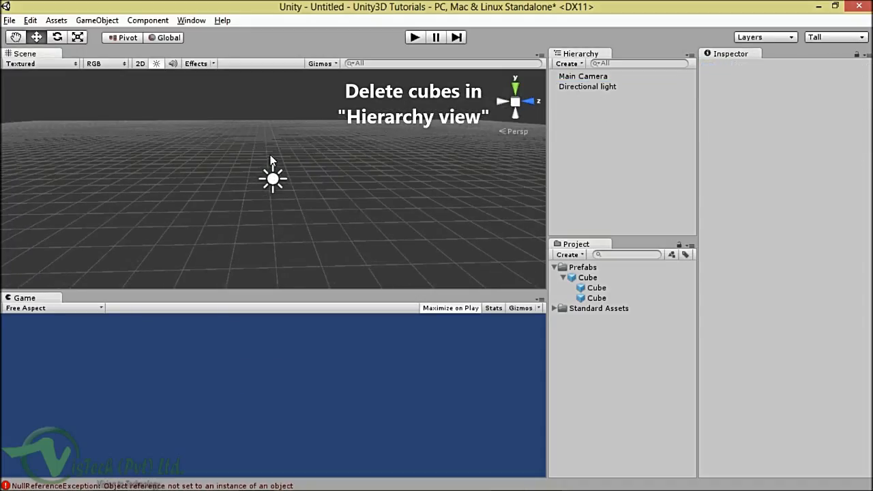
pyautogui.click(563, 278)
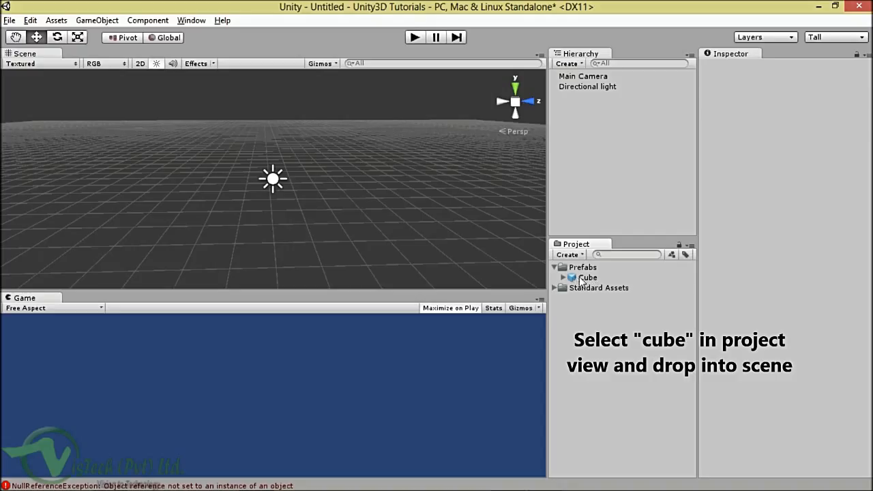
pyautogui.click(589, 279)
pyautogui.moveTo(591, 282); pyautogui.dragTo(170, 125)
pyautogui.moveTo(587, 278); pyautogui.dragTo(258, 122)
pyautogui.moveTo(588, 278); pyautogui.dragTo(346, 123)
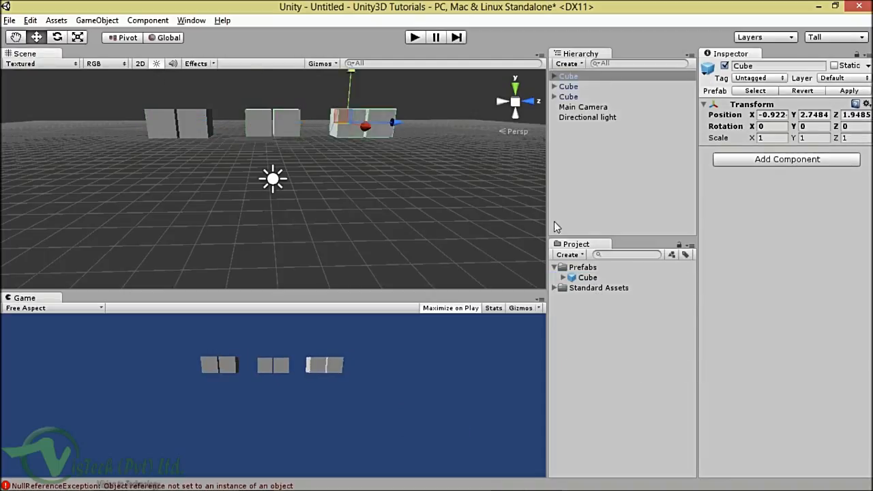
pyautogui.moveTo(588, 278); pyautogui.dragTo(438, 126)
# Step: Remove the extra fourth Cube instance, leaving three prefab instances in view
pyautogui.scroll(-3, 437, 125)
pyautogui.scroll(-5, 438, 126)
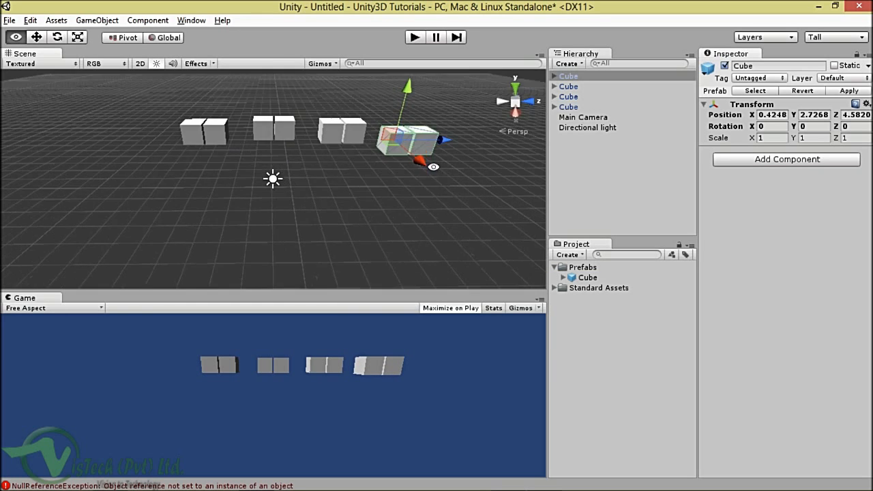
pyautogui.keyDown('alt'); pyautogui.moveTo(423, 122); pyautogui.dragTo(380, 131); pyautogui.keyUp('alt')
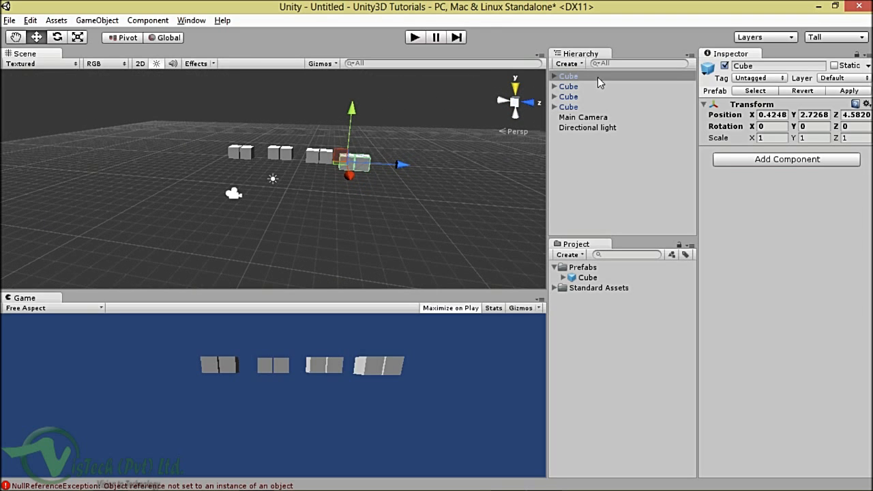
pyautogui.click(576, 81)
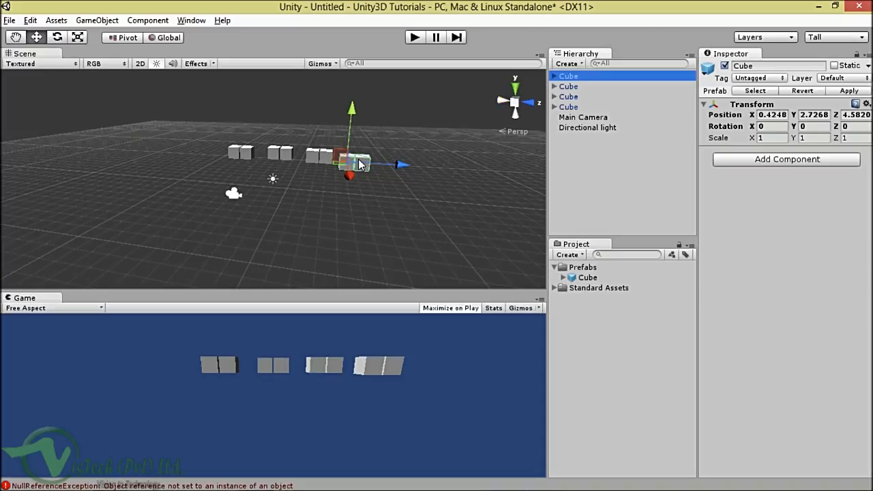
pyautogui.press('Delete')
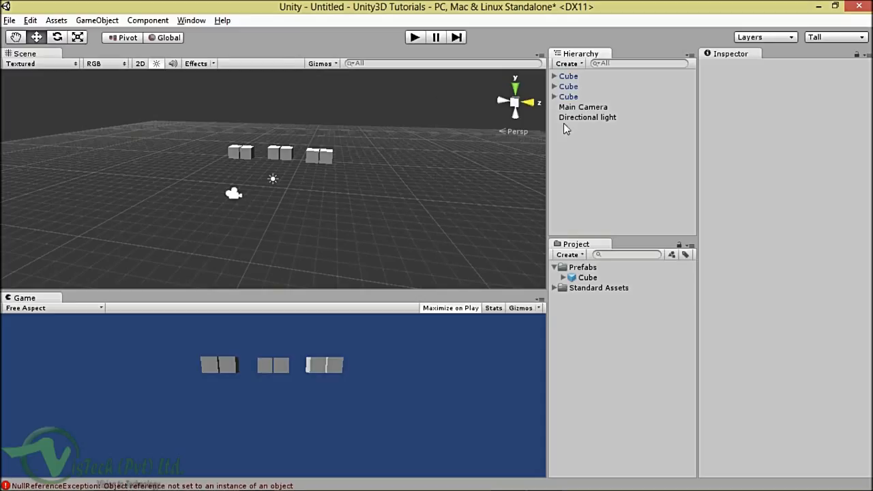
pyautogui.keyDown('alt'); pyautogui.moveTo(382, 147); pyautogui.dragTo(343, 145); pyautogui.keyUp('alt')
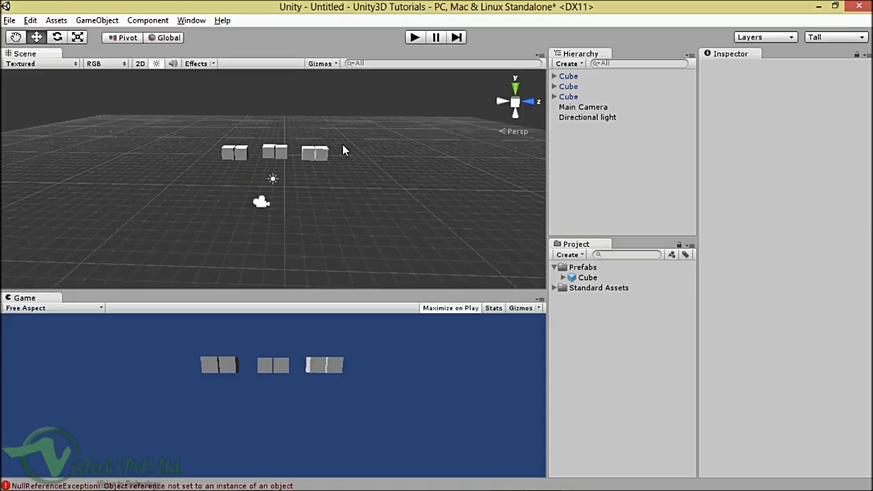
# Step: Set the Cube prefab's first child cube to Scale X of about 3.99, stretching it in every instance
pyautogui.click(565, 278)
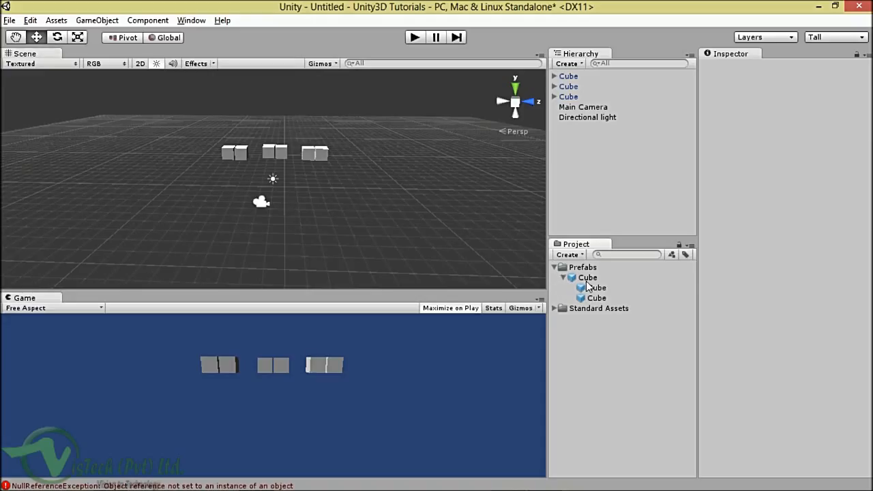
pyautogui.click(586, 281)
pyautogui.click(599, 287)
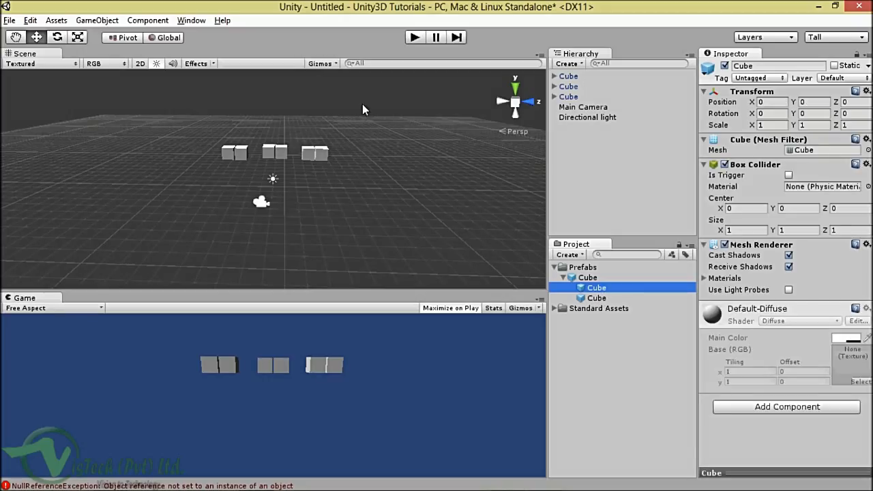
pyautogui.keyDown('alt'); pyautogui.moveTo(300, 160); pyautogui.dragTo(336, 156); pyautogui.keyUp('alt')
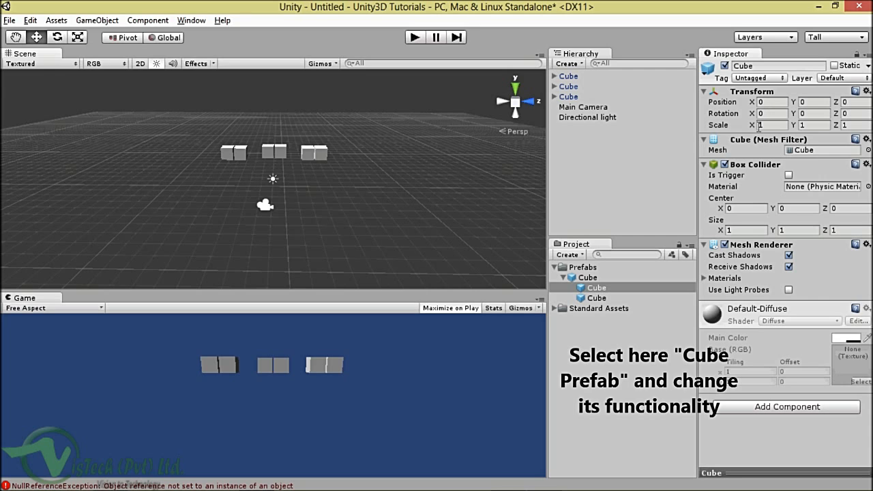
pyautogui.moveTo(754, 127); pyautogui.dragTo(833, 129)
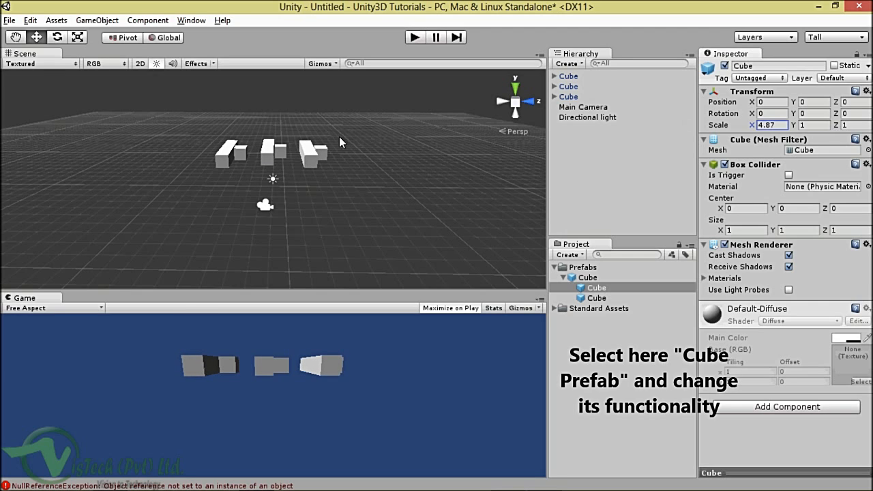
pyautogui.click(596, 288)
pyautogui.keyDown('alt'); pyautogui.moveTo(402, 158); pyautogui.dragTo(443, 159); pyautogui.keyUp('alt')
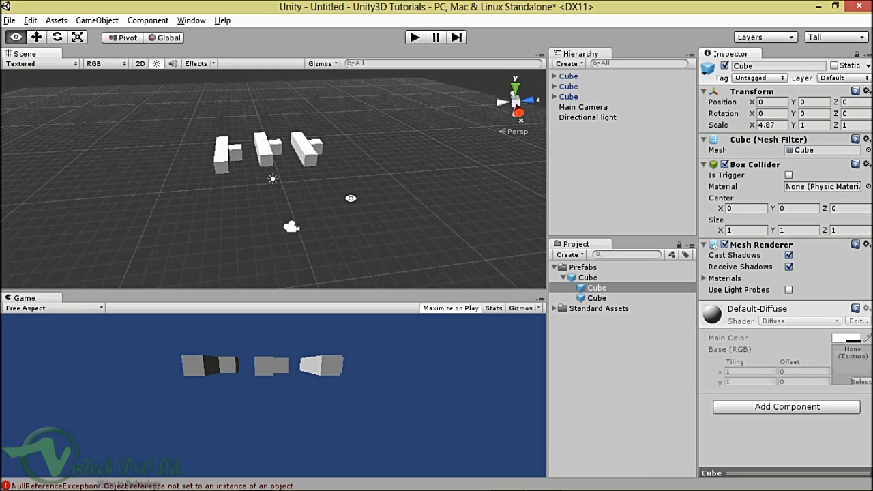
pyautogui.moveTo(758, 128); pyautogui.dragTo(734, 129)
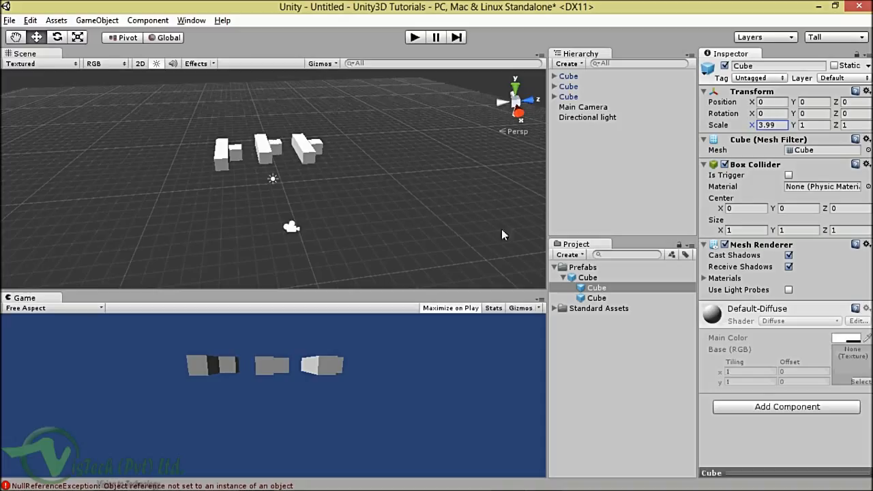
pyautogui.click(587, 277)
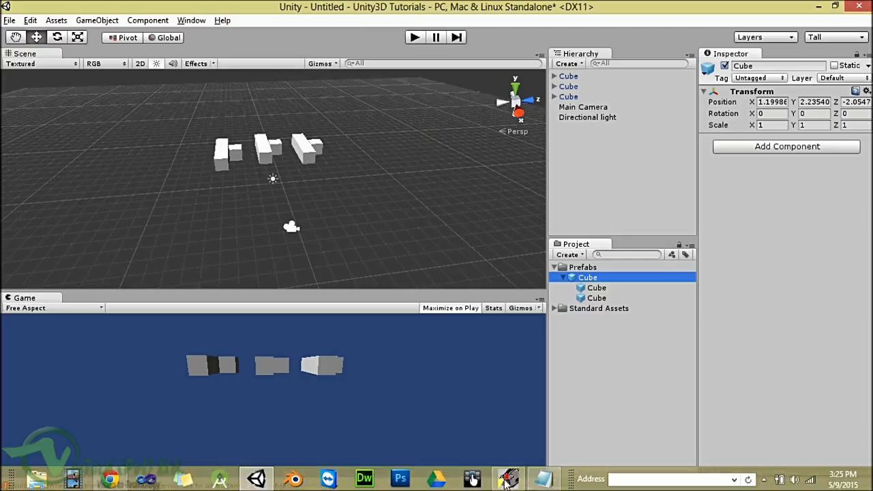
# Step: Bring up the Save Scene dialog from the File menu, opened on the Assets folder
pyautogui.click(508, 479)
pyautogui.click(508, 479)
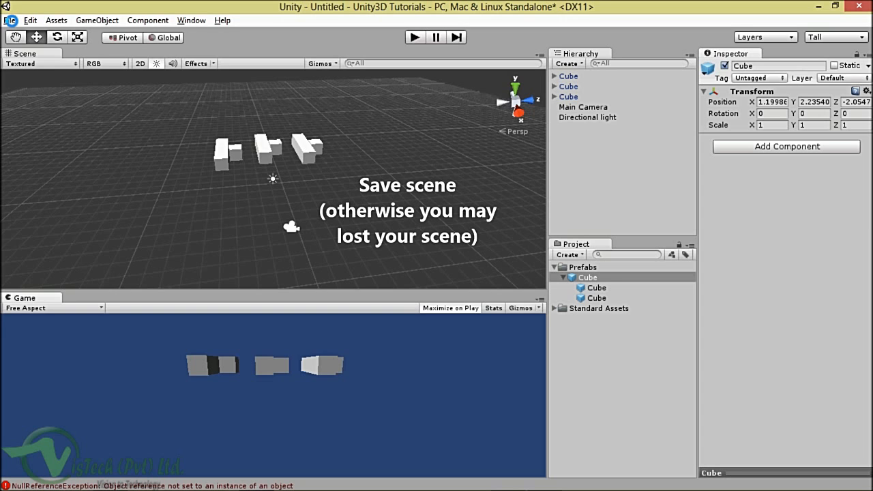
pyautogui.click(9, 20)
pyautogui.click(45, 65)
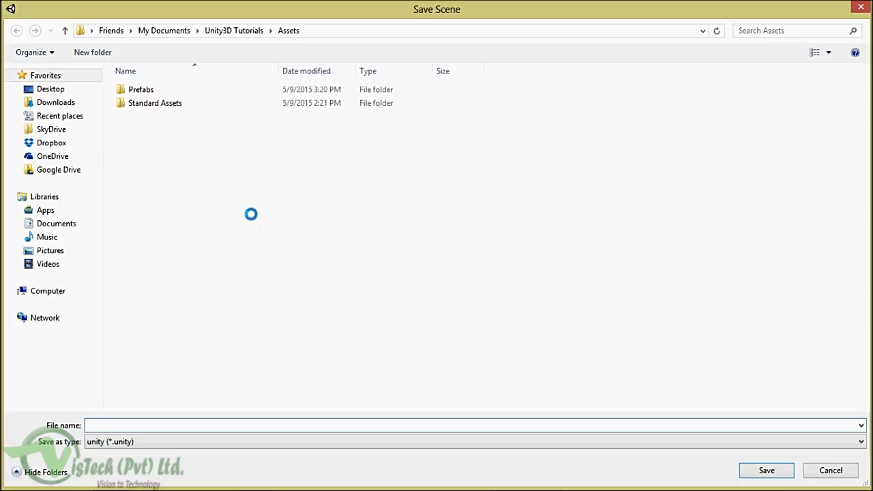
# Step: Create a 'New folder' in Assets from the save dialog's New > Folder menu and begin renaming it
pyautogui.rightClick(244, 240)
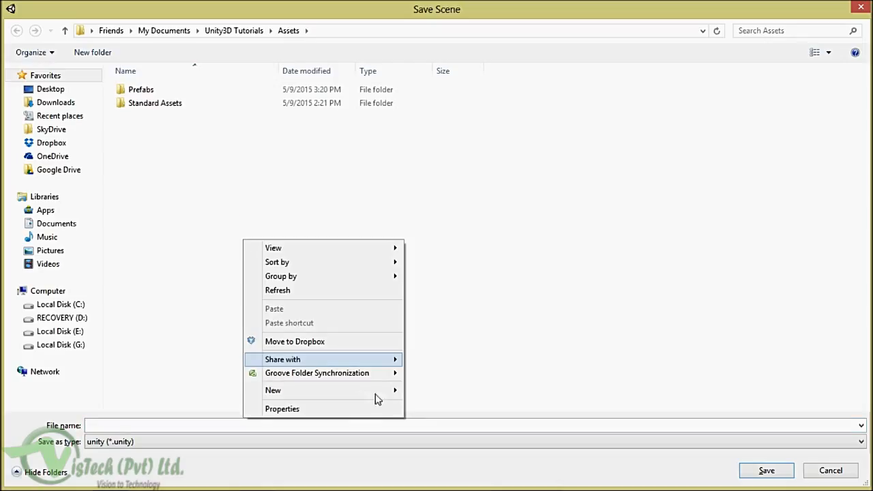
pyautogui.moveTo(392, 392)
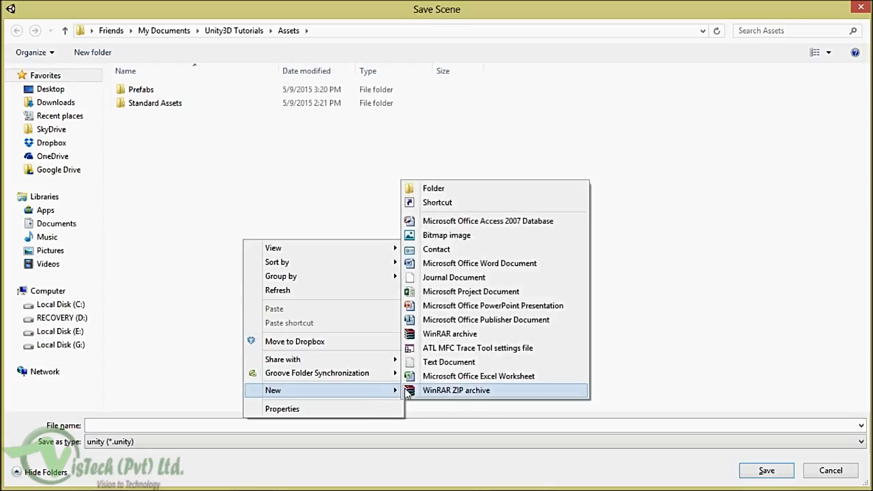
pyautogui.click(449, 193)
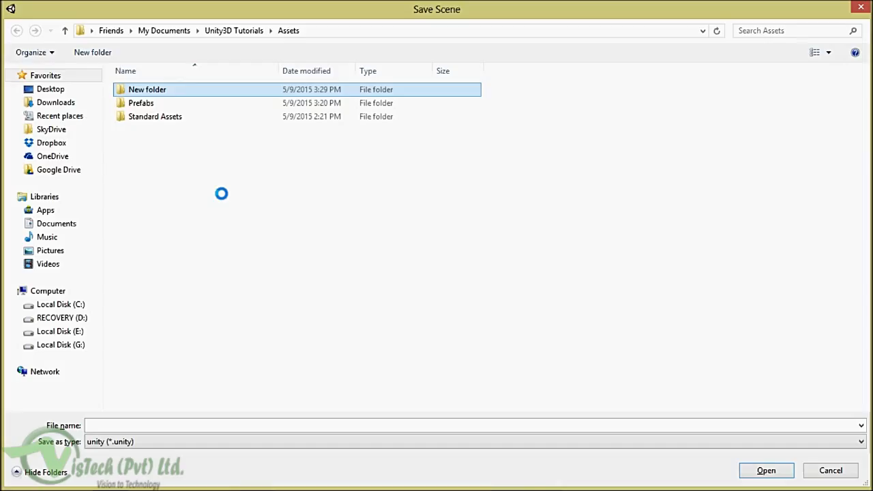
pyautogui.rightClick(171, 91)
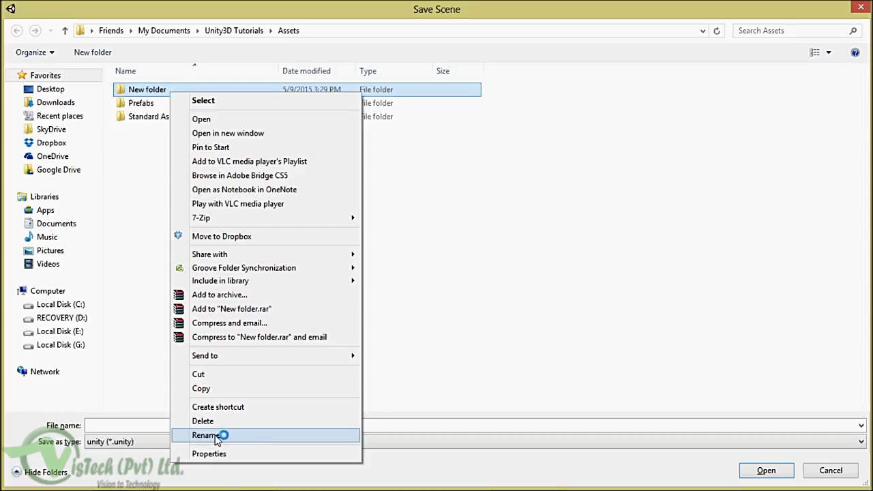
pyautogui.click(214, 438)
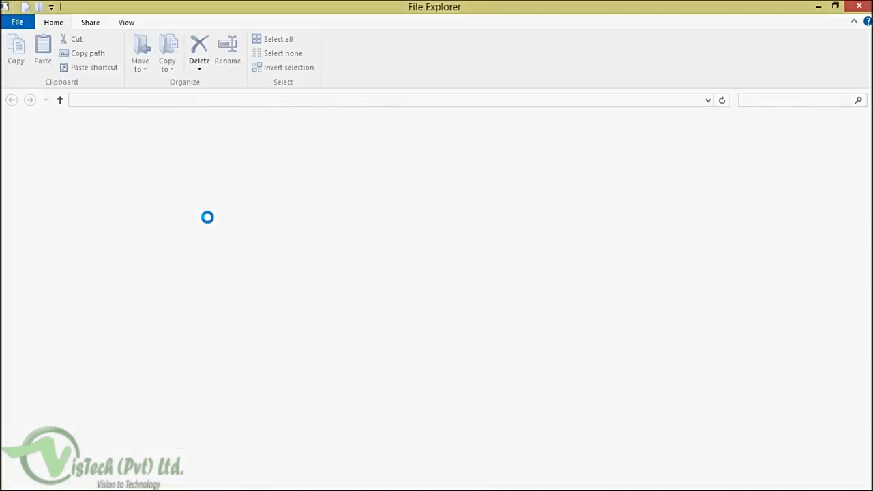
# Step: Name the folder Scenes and switch back to the Save Scene dialog
pyautogui.hotkey('alt', 'Tab')
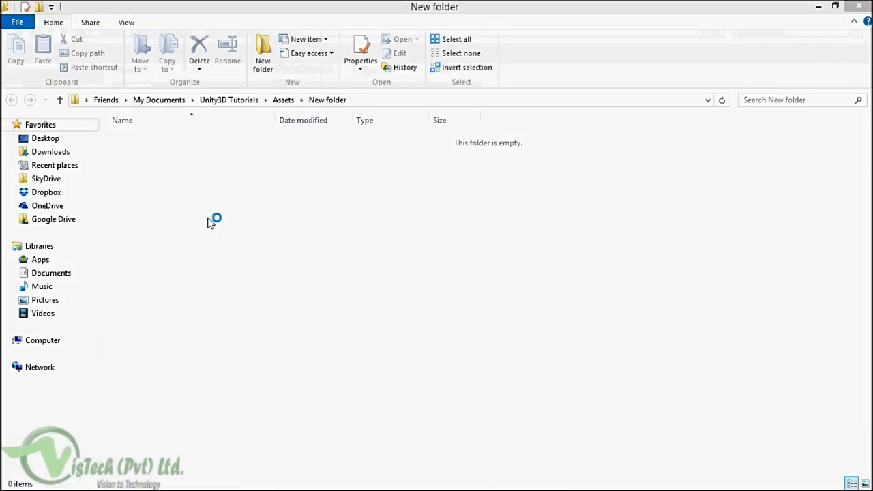
pyautogui.hotkey('alt', 'Tab')
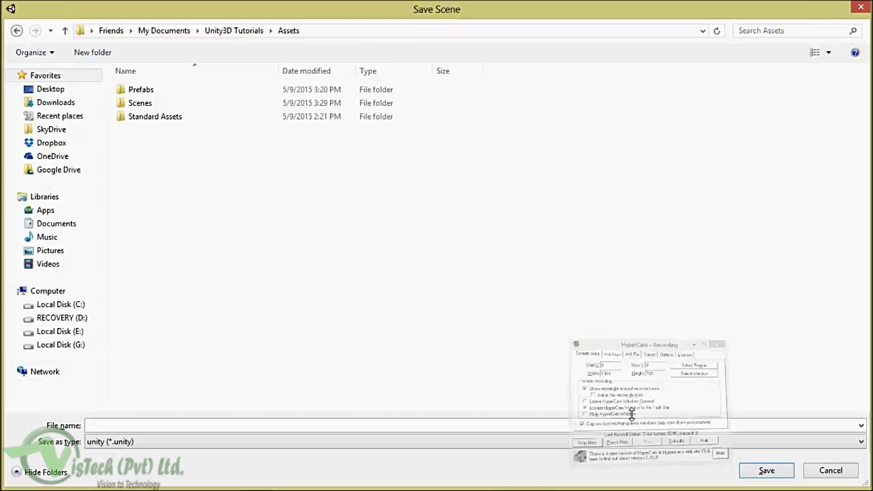
# Step: Open the Scenes folder and save the scene there as IntrotoEditor
pyautogui.click(134, 106)
pyautogui.doubleClick(134, 106)
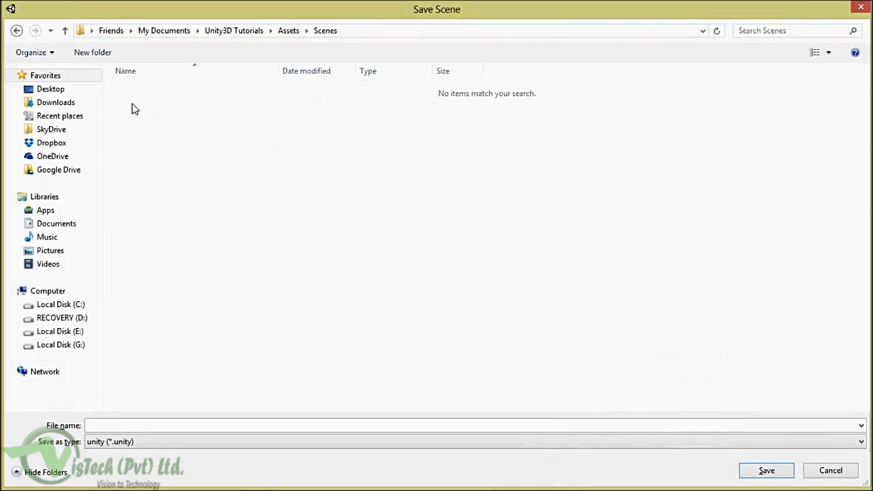
pyautogui.click(131, 425)
pyautogui.write('Intro')
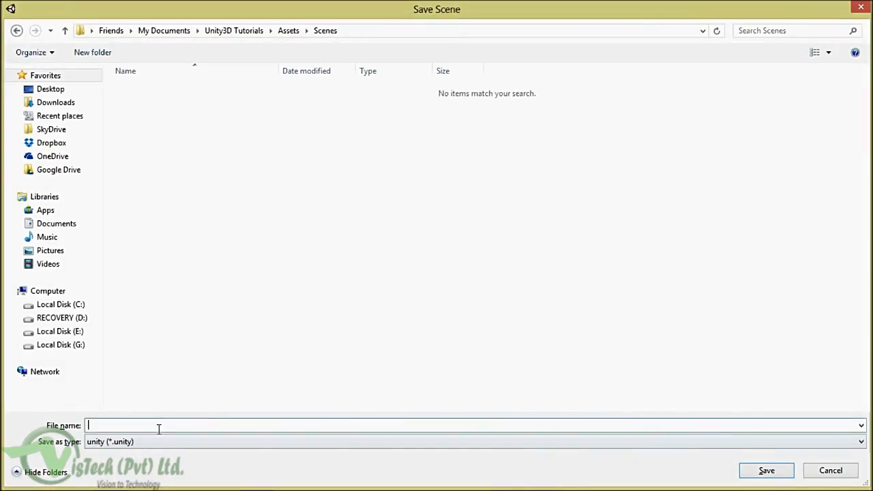
pyautogui.write('toEditor')
pyautogui.click(764, 478)
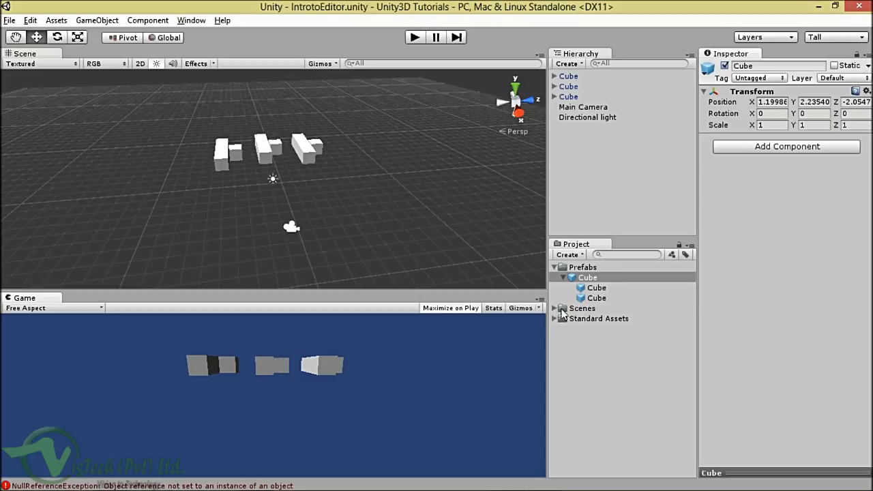
# Step: Expand Scenes in the Project panel, select IntrotoEditor, and check the Layout list without changing it
pyautogui.click(554, 308)
pyautogui.click(589, 319)
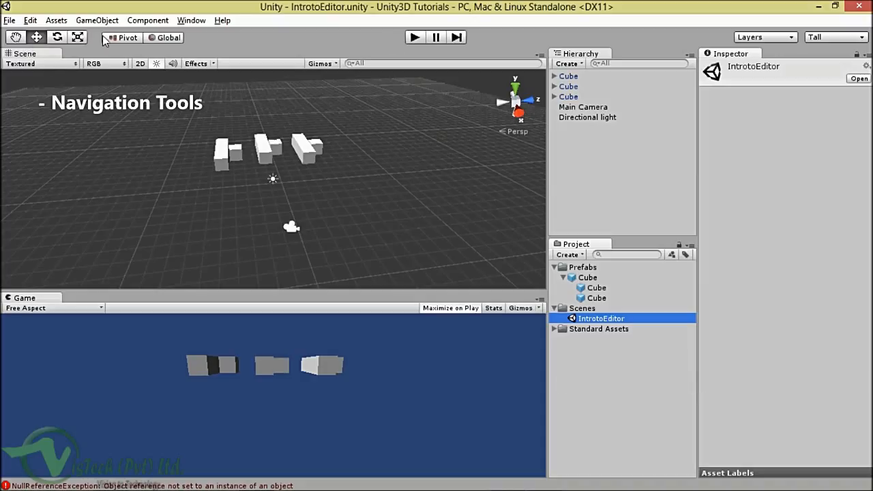
pyautogui.click(824, 38)
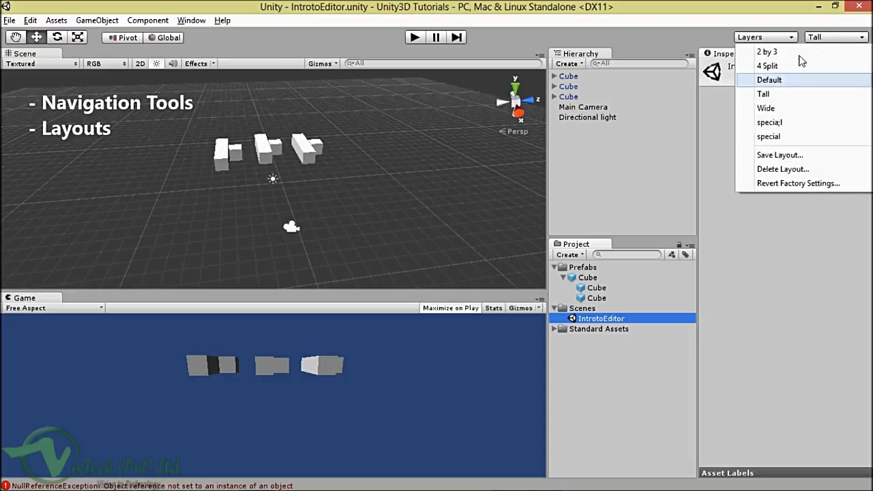
pyautogui.click(496, 2)
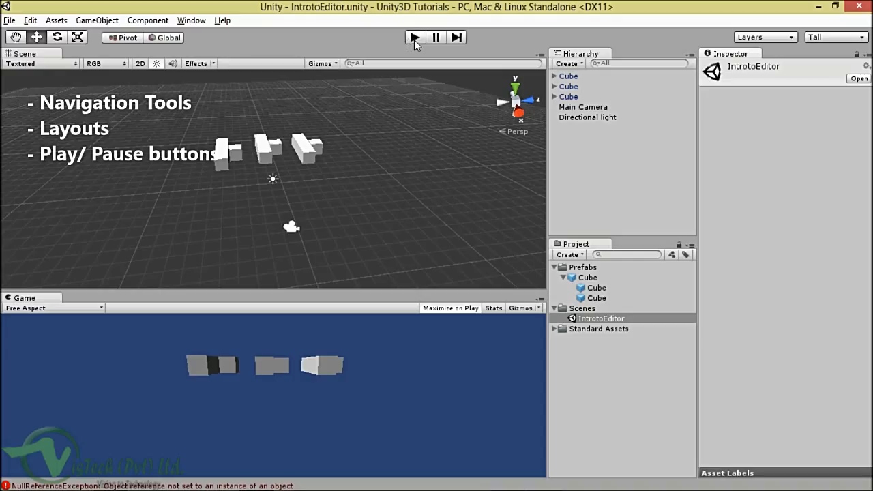
pyautogui.click(99, 20)
pyautogui.moveTo(123, 68)
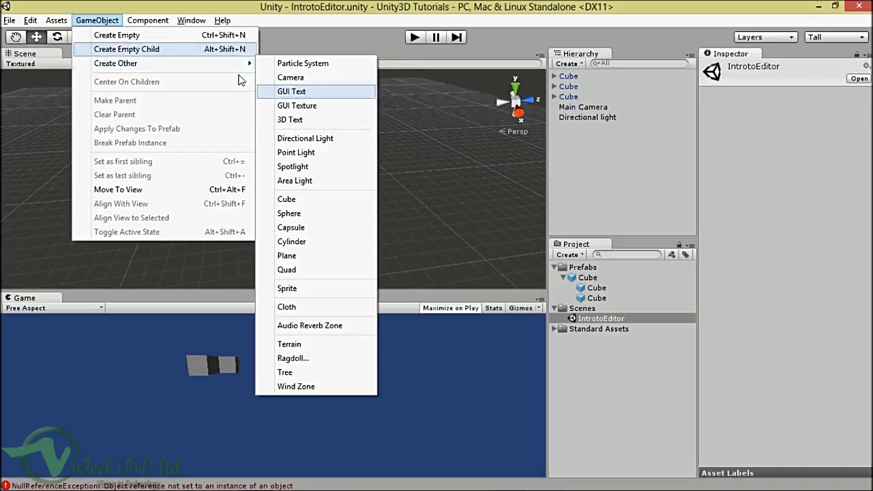
pyautogui.moveTo(156, 25)
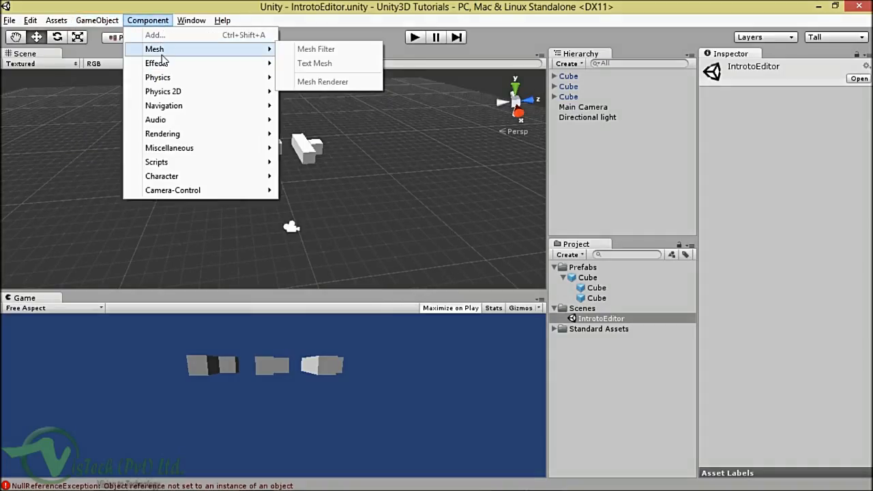
pyautogui.moveTo(174, 80)
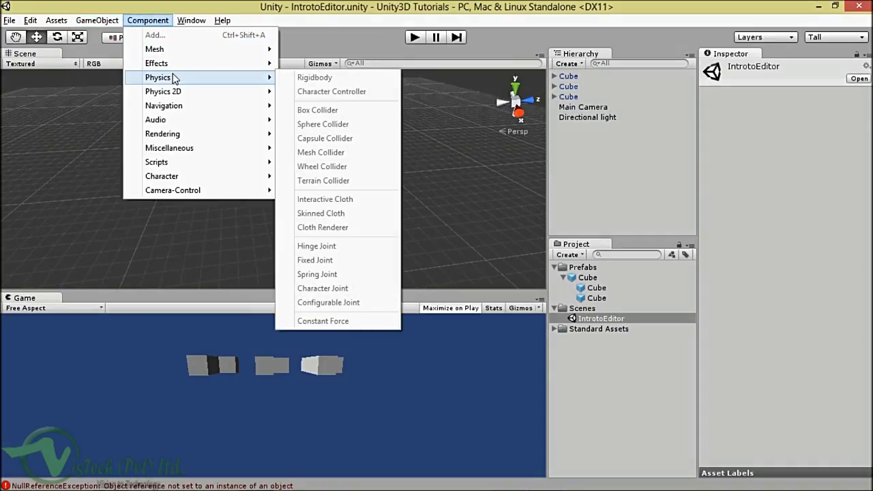
pyautogui.click(598, 110)
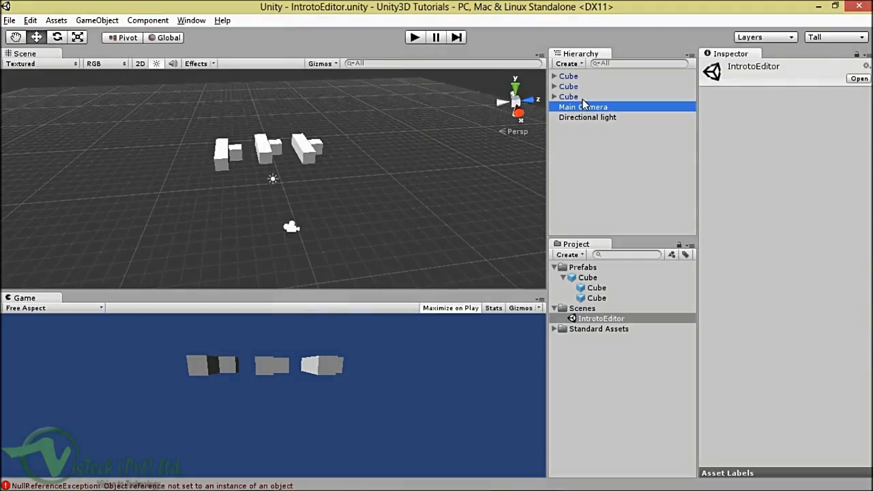
pyautogui.click(577, 99)
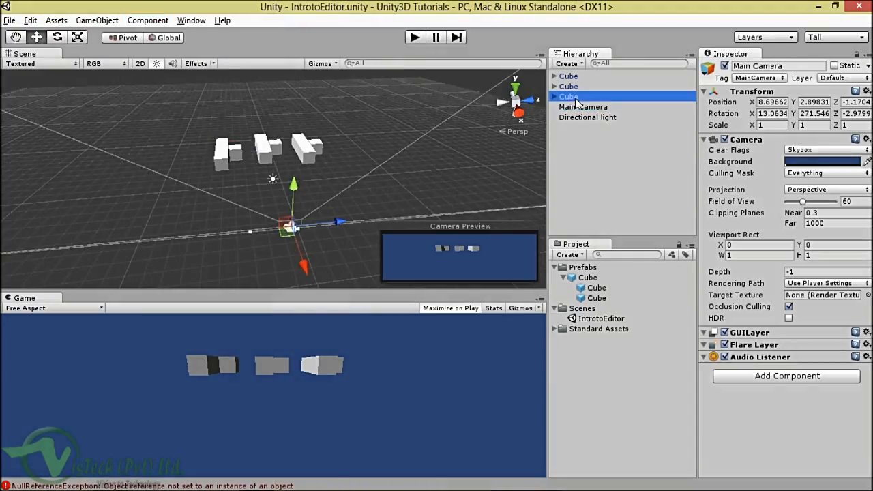
pyautogui.click(145, 20)
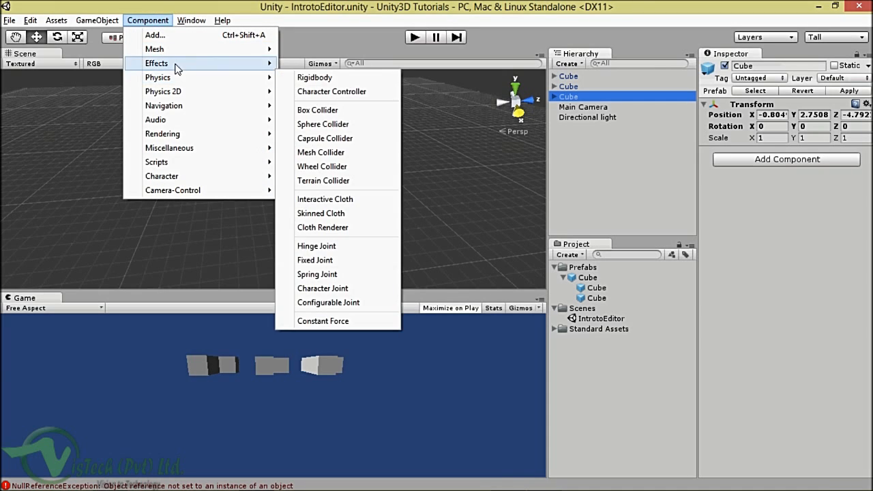
pyautogui.moveTo(163, 81)
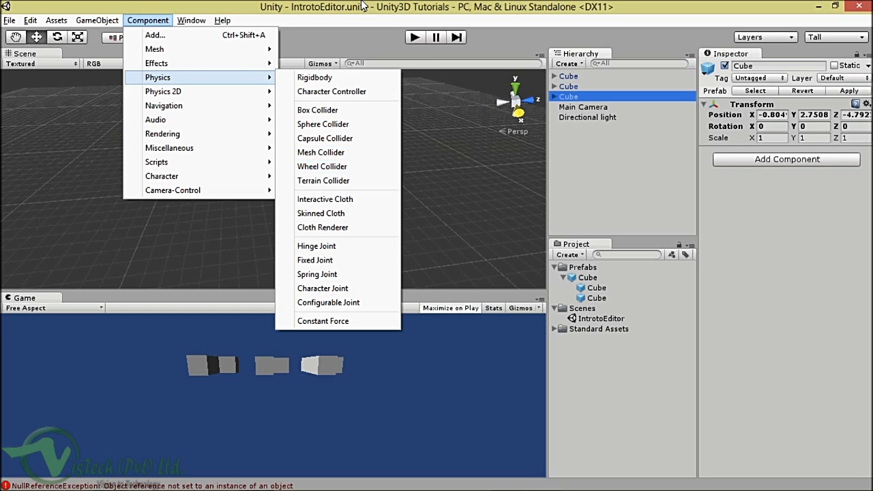
pyautogui.press('Escape')
pyautogui.keyDown('alt'); pyautogui.moveTo(318, 163); pyautogui.dragTo(290, 131); pyautogui.keyUp('alt')
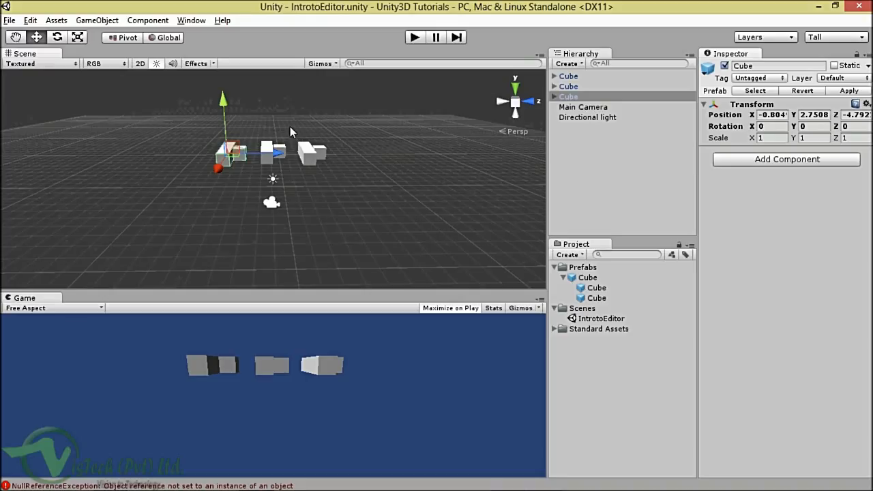
# Step: Open the Console from the status-bar error, clear the NullReferenceException messages, and close it
pyautogui.click(110, 485)
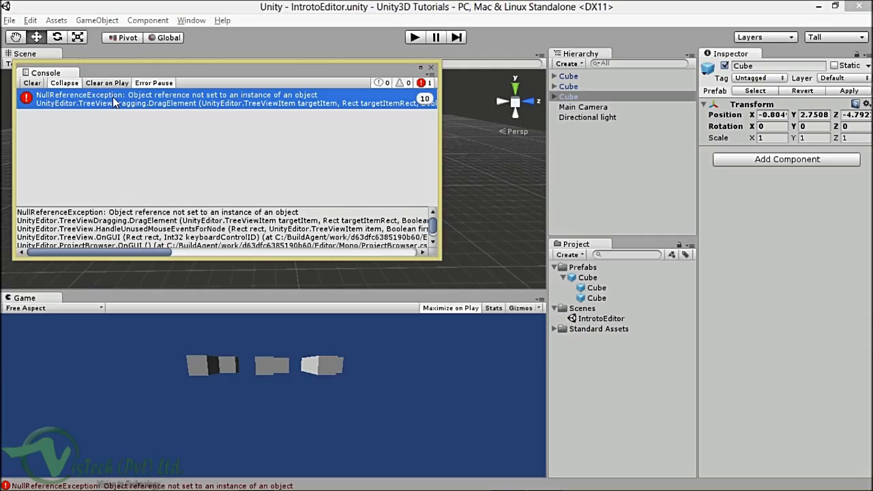
pyautogui.click(32, 83)
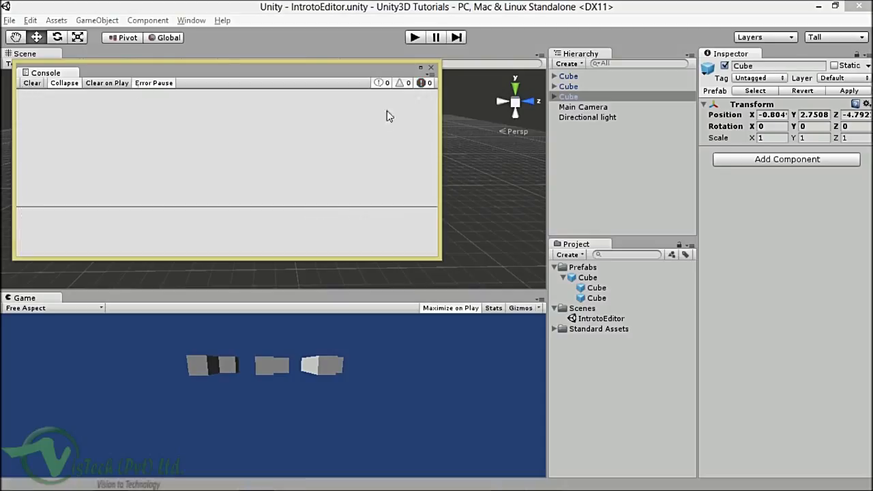
pyautogui.click(431, 68)
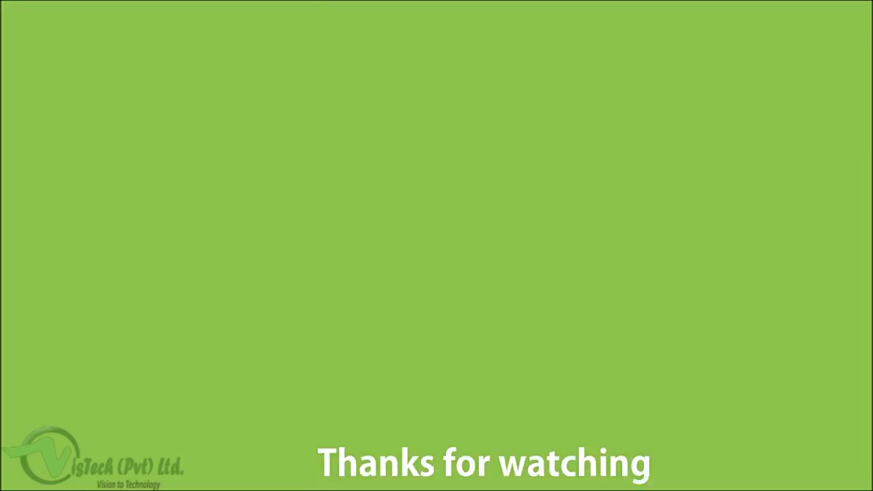